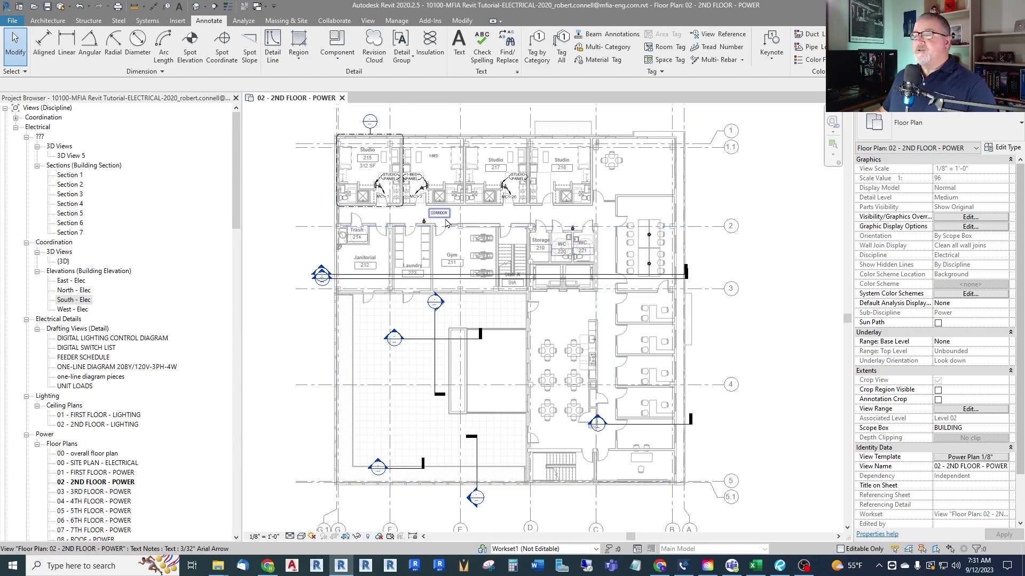
Step: Zoom in and back out around the corridor on the 2nd floor power plan
scroll(427, 224, up, 3)
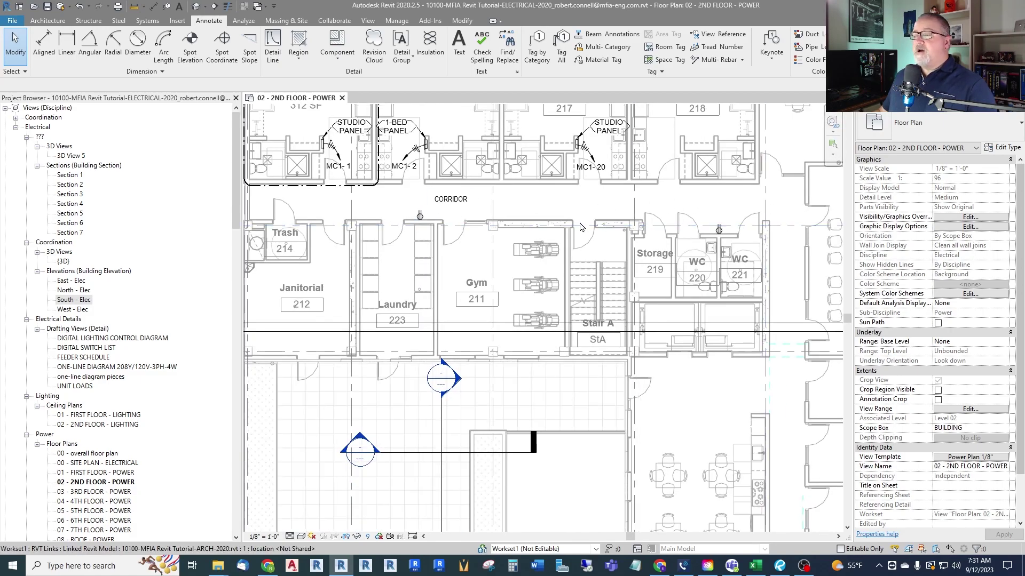
scroll(162, 317, down, 4)
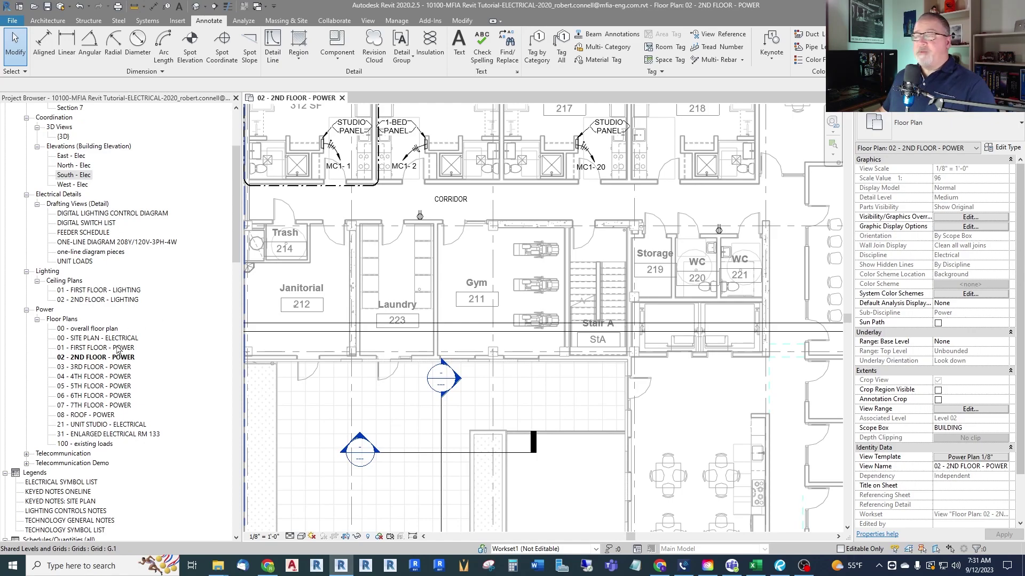
Step: Open 03 - 3RD FLOOR - POWER, zoom out, then switch back to 02 - 2ND FLOOR - POWER
double_click(88, 368)
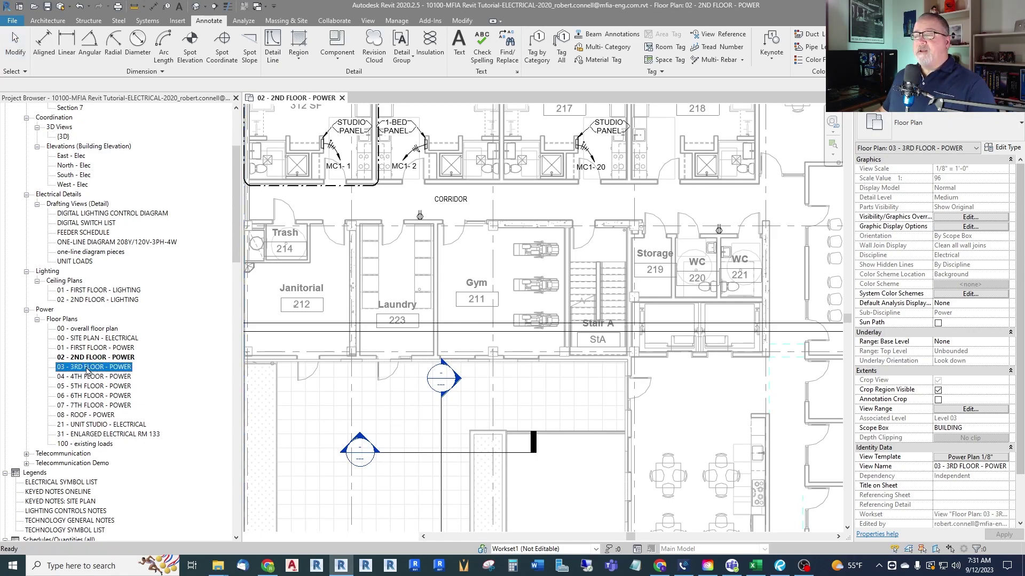
scroll(367, 208, down, 1)
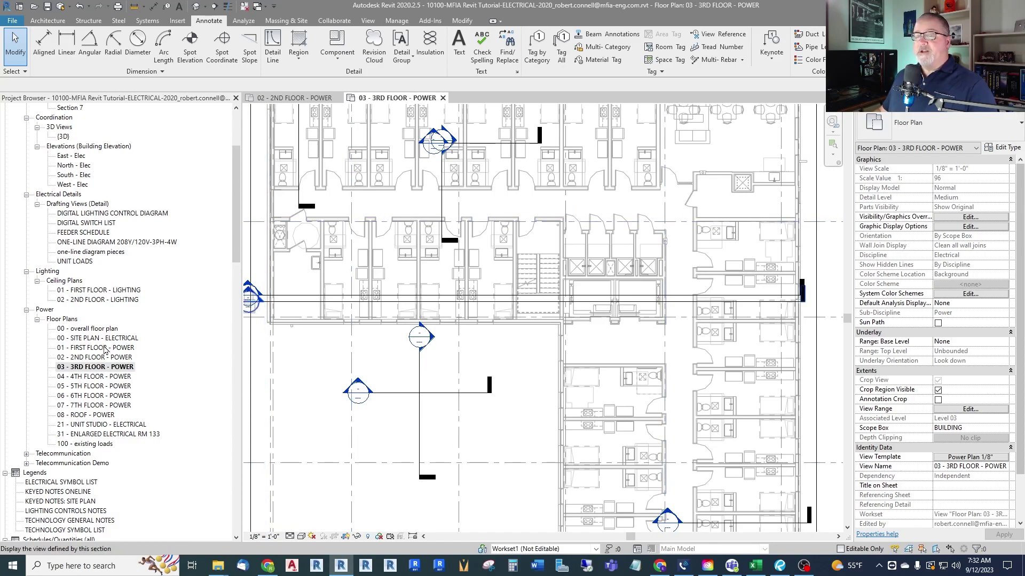
double_click(99, 357)
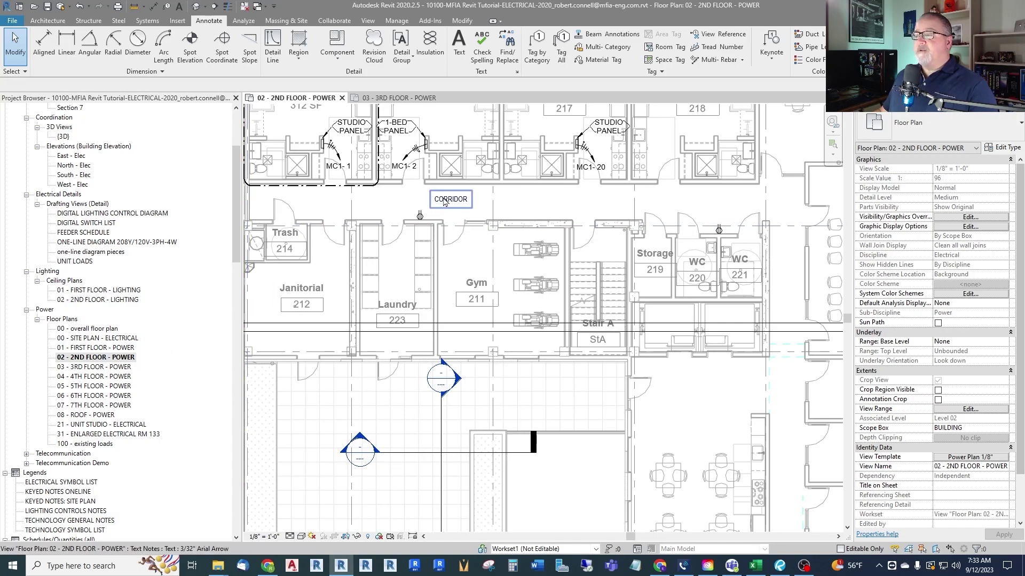
scroll(408, 204, up, 3)
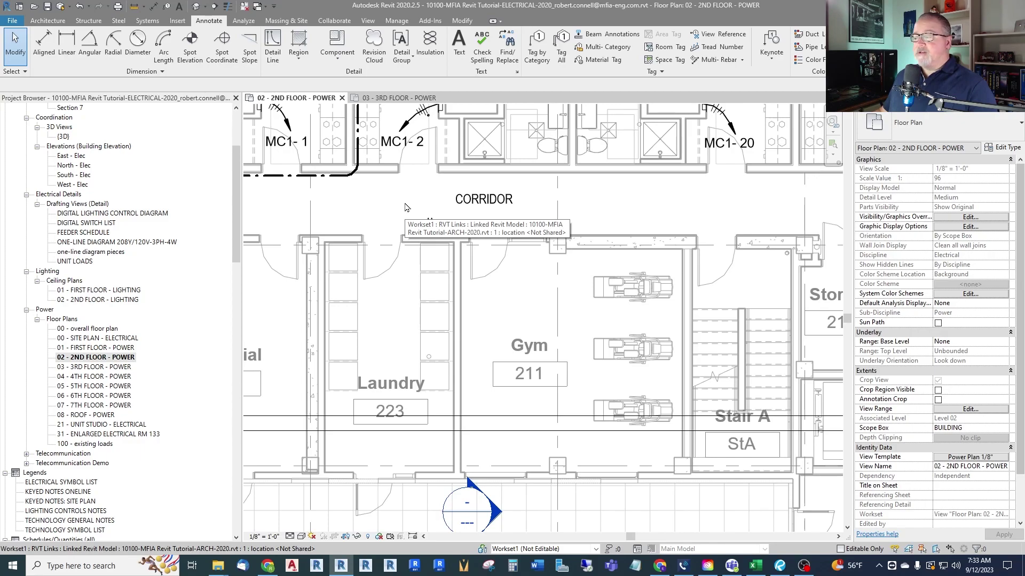
scroll(405, 208, down, 3)
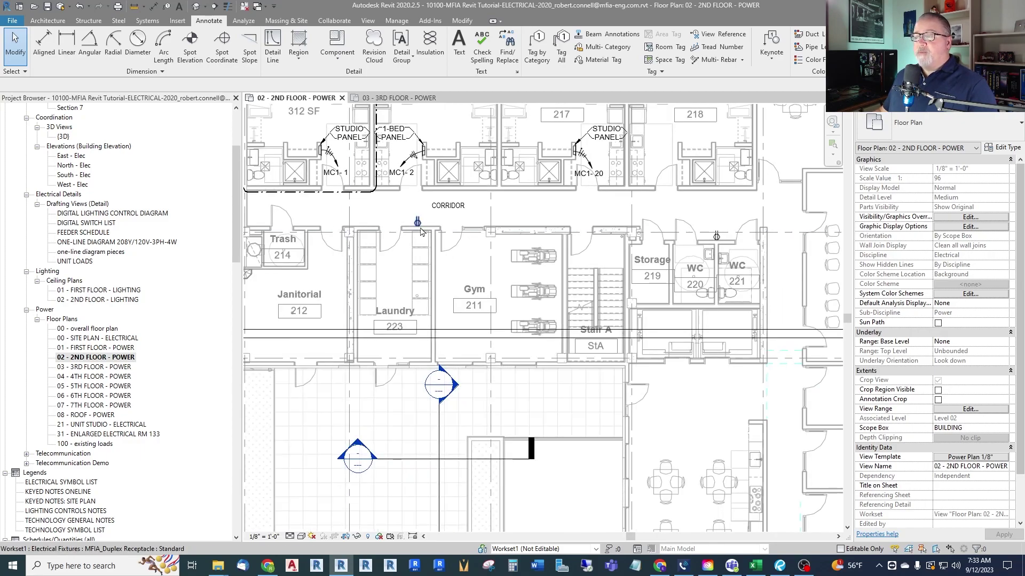
double_click(99, 368)
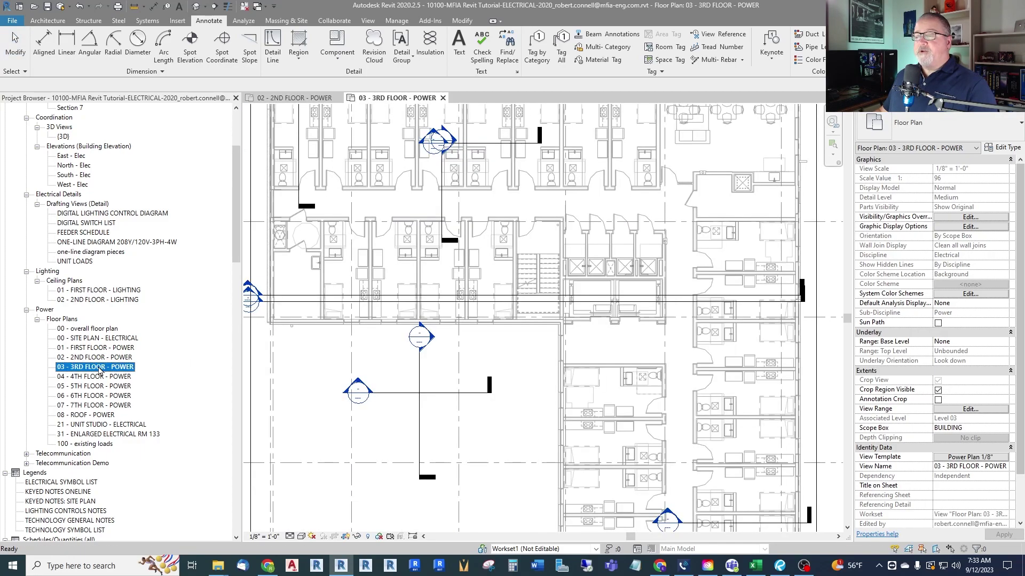
scroll(429, 220, up, 2)
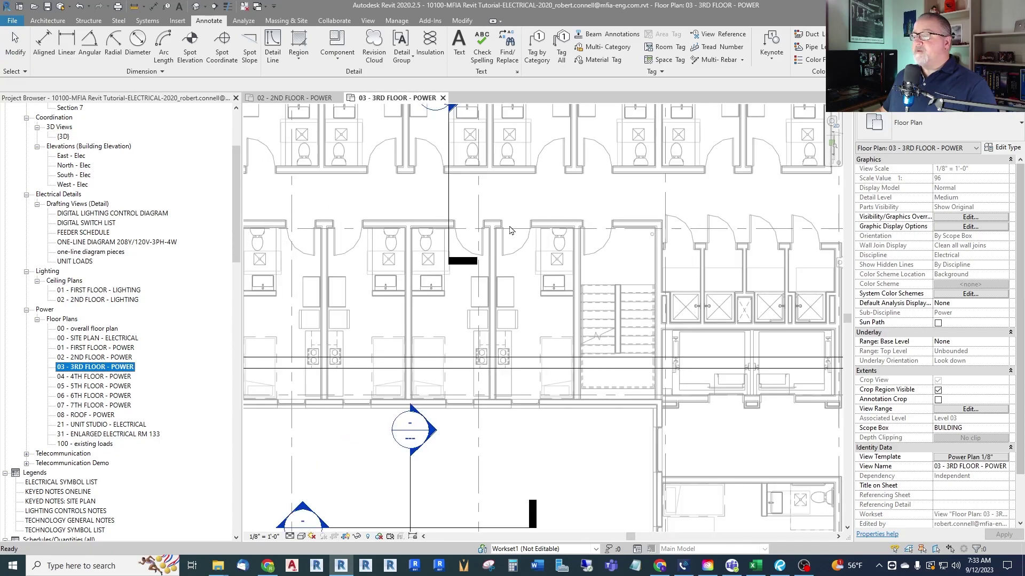
scroll(492, 219, down, 1)
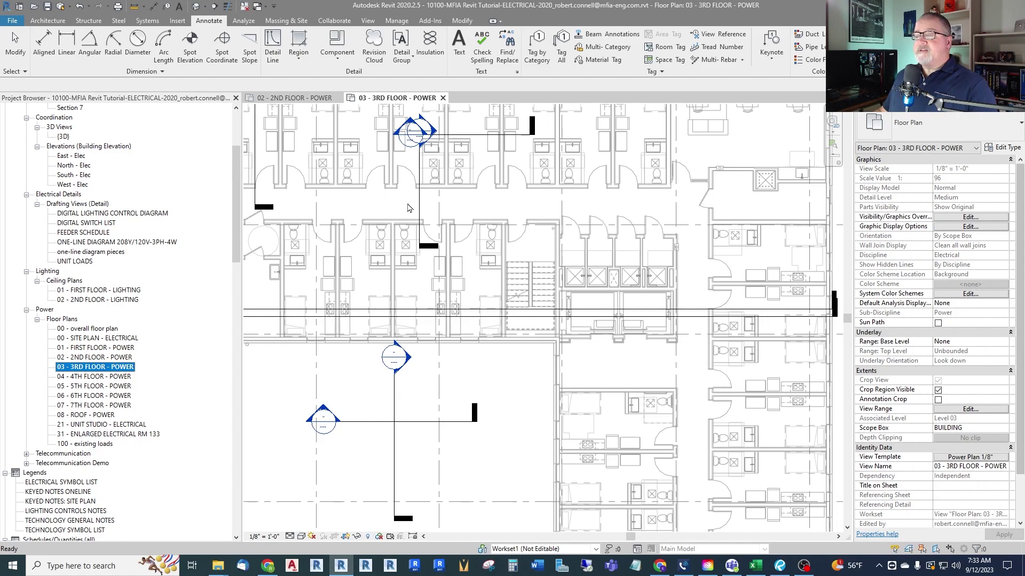
double_click(121, 357)
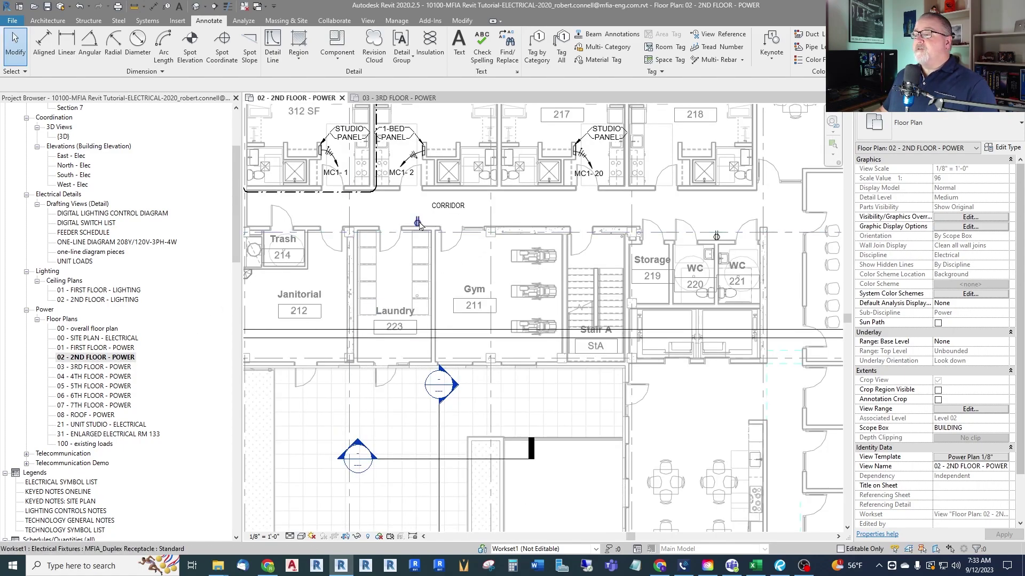
Step: Copy the receptacles above the Laundry and near WC 220 for pasting into the 3rd floor plan
click(418, 223)
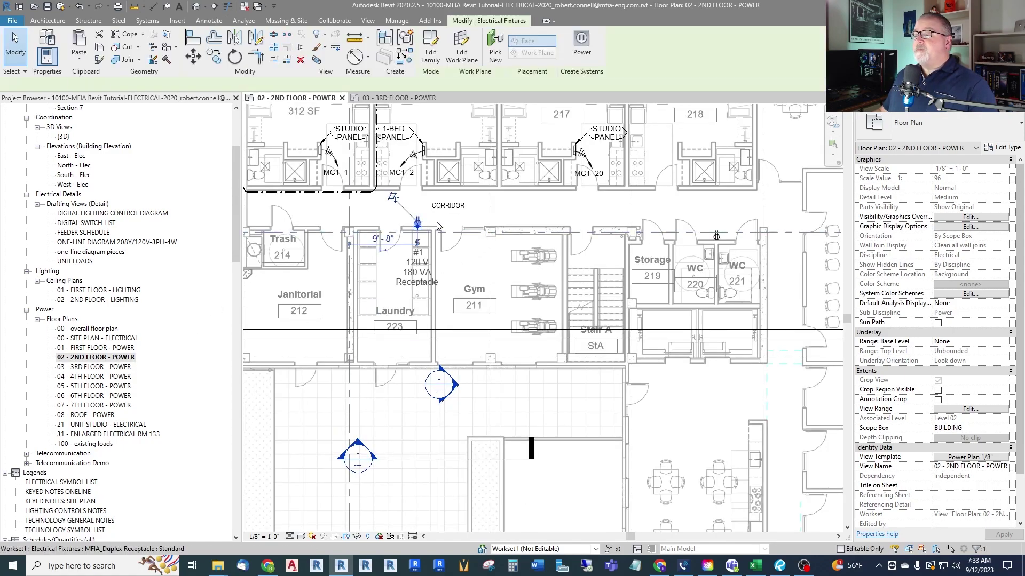
ctrl+click(716, 236)
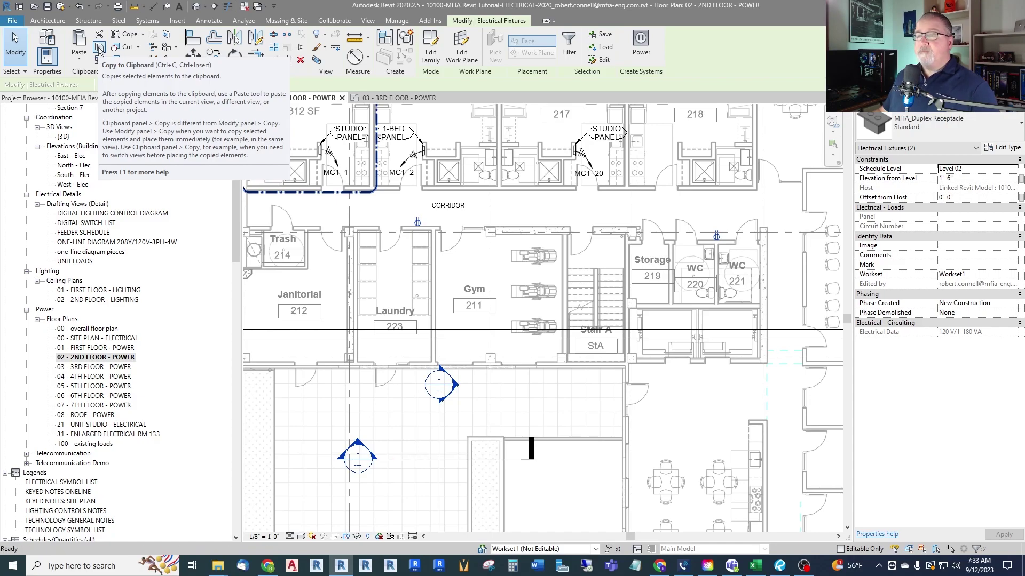
click(99, 48)
double_click(100, 366)
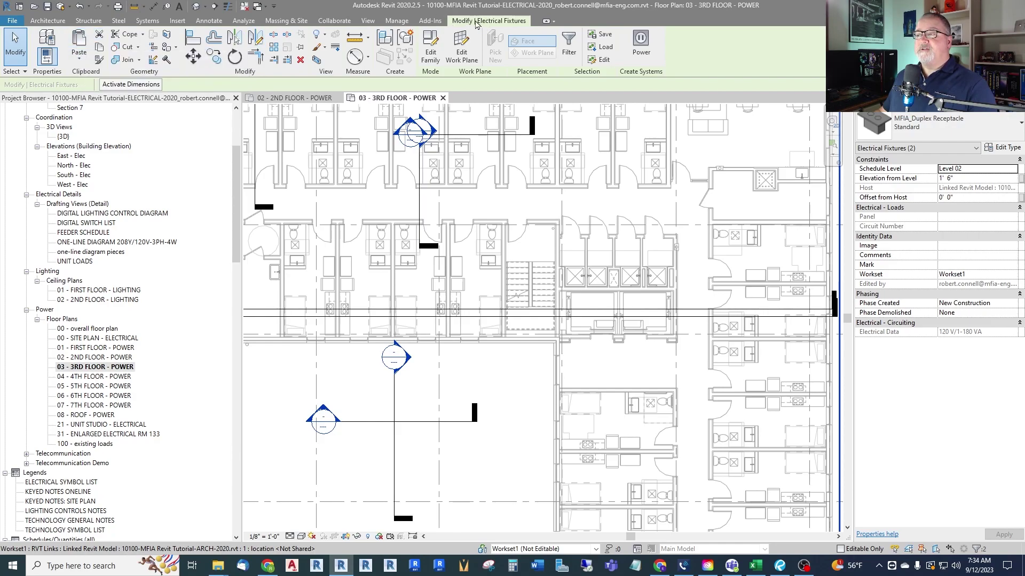
click(83, 62)
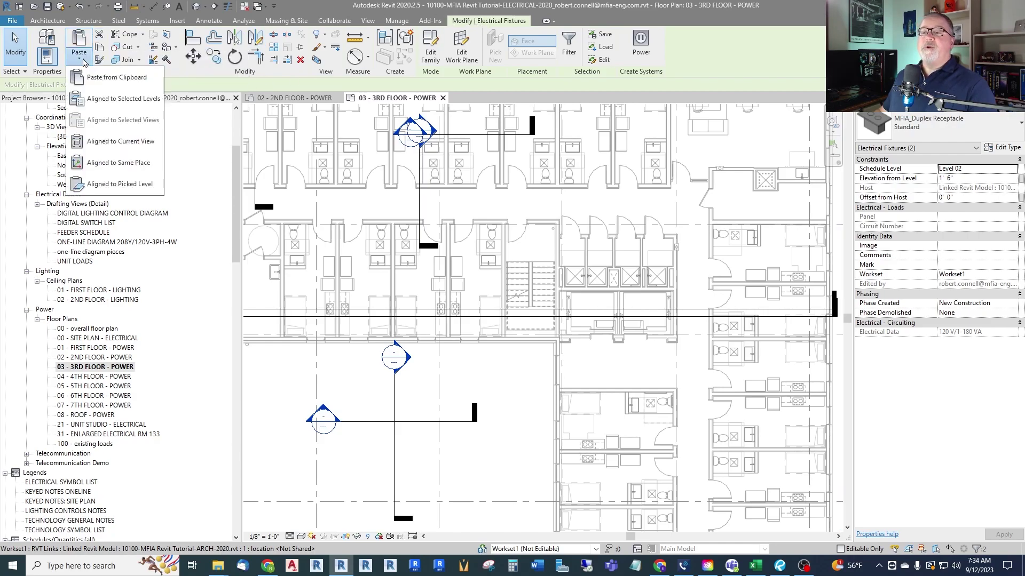
Step: Paste the receptacles Aligned to Current View on the 3rd floor and close the host-face warning
click(118, 142)
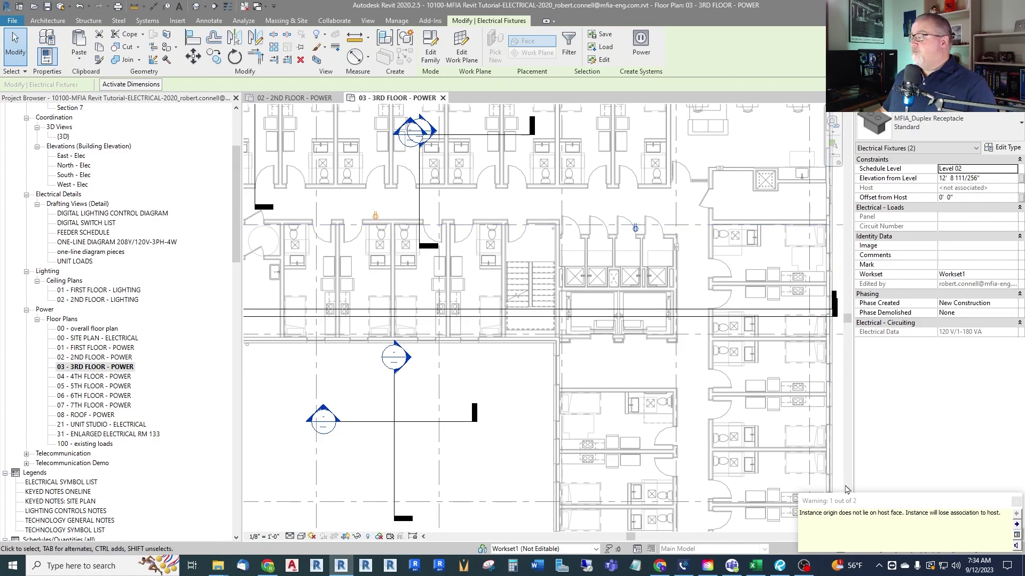
drag(872, 502, 491, 295)
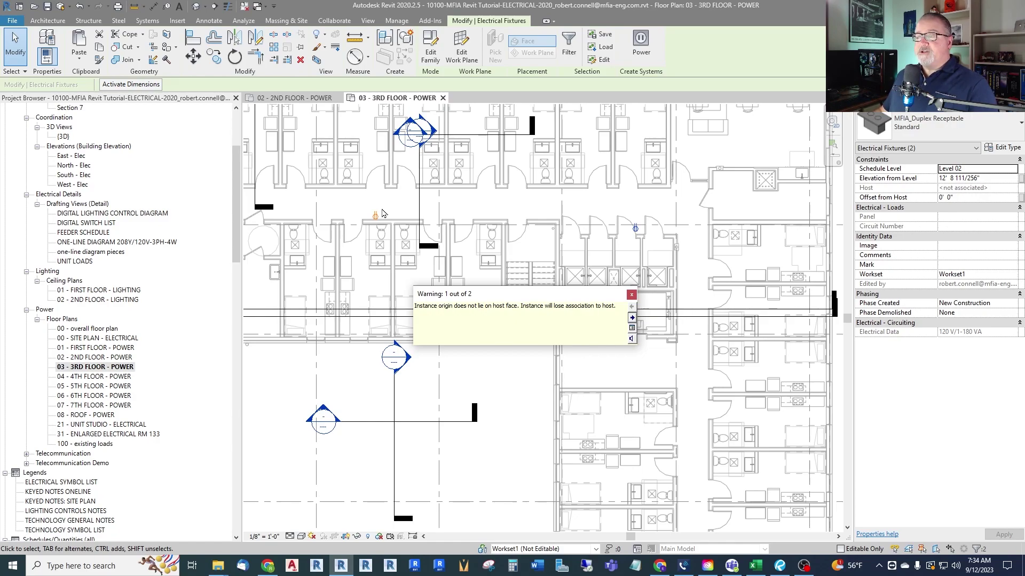
click(631, 295)
Step: Set the first pasted 3rd-floor receptacle's Schedule Level to Level 03
key(Escape)
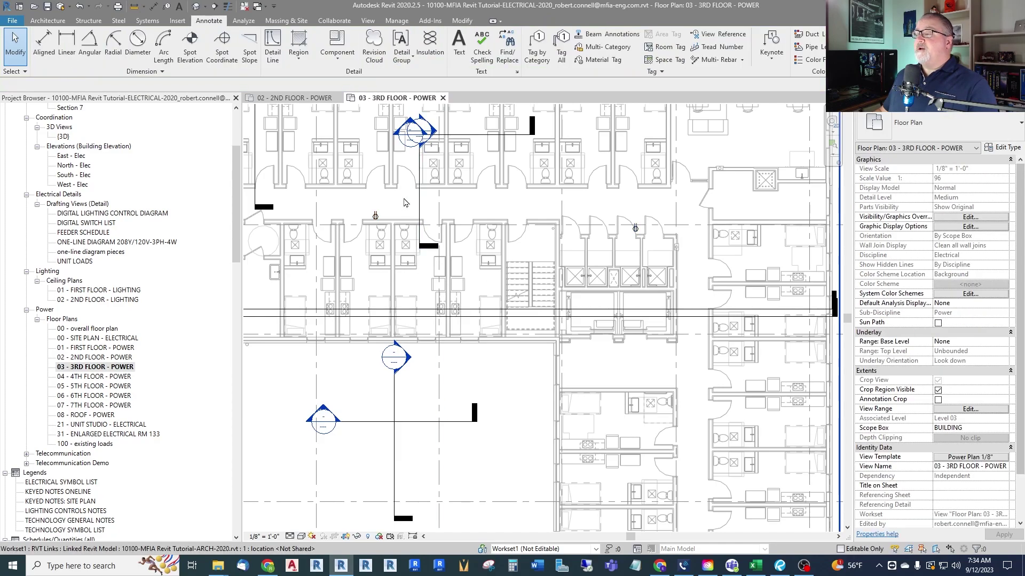
scroll(389, 203, up, 6)
click(376, 215)
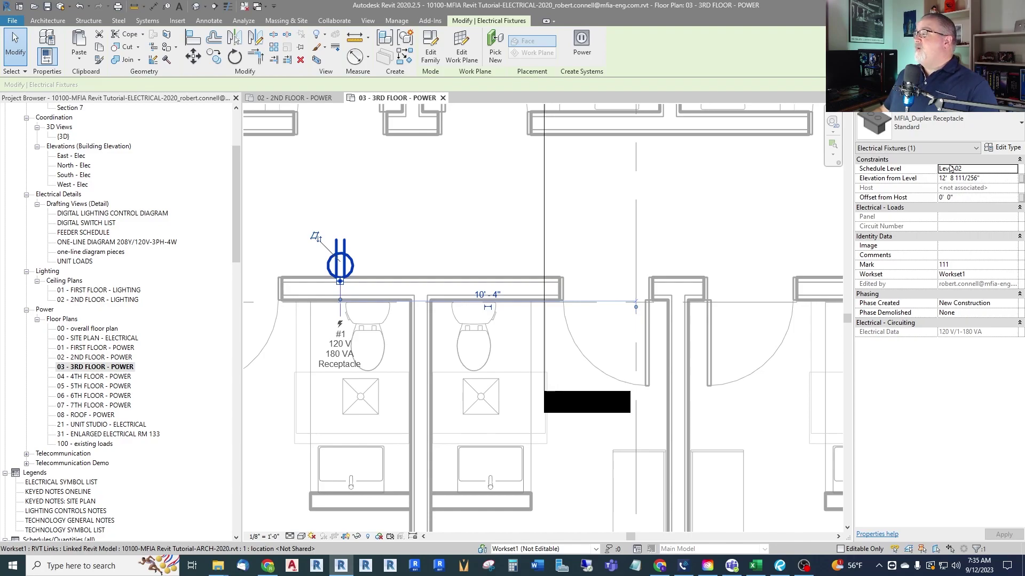
click(1012, 168)
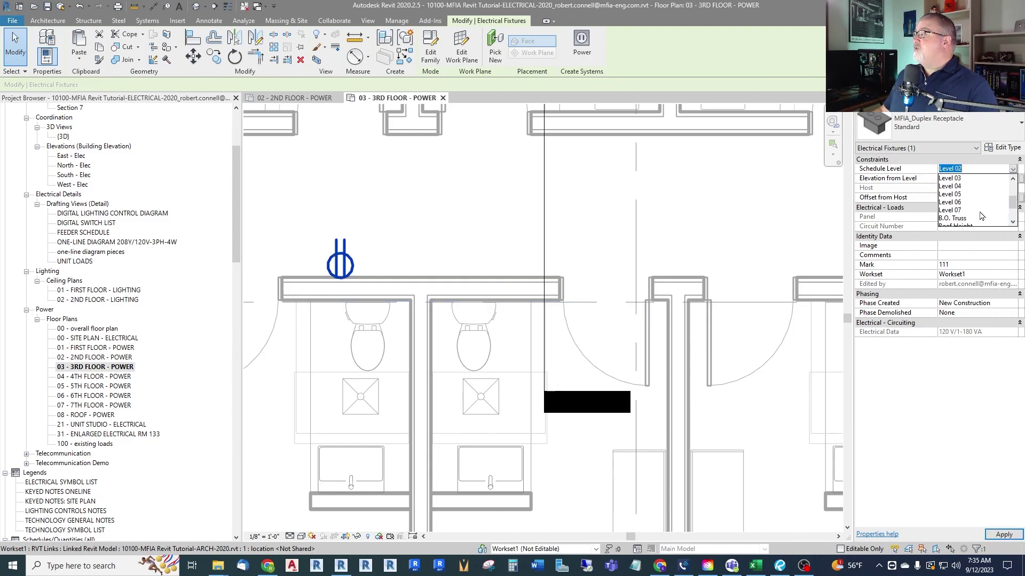
click(955, 203)
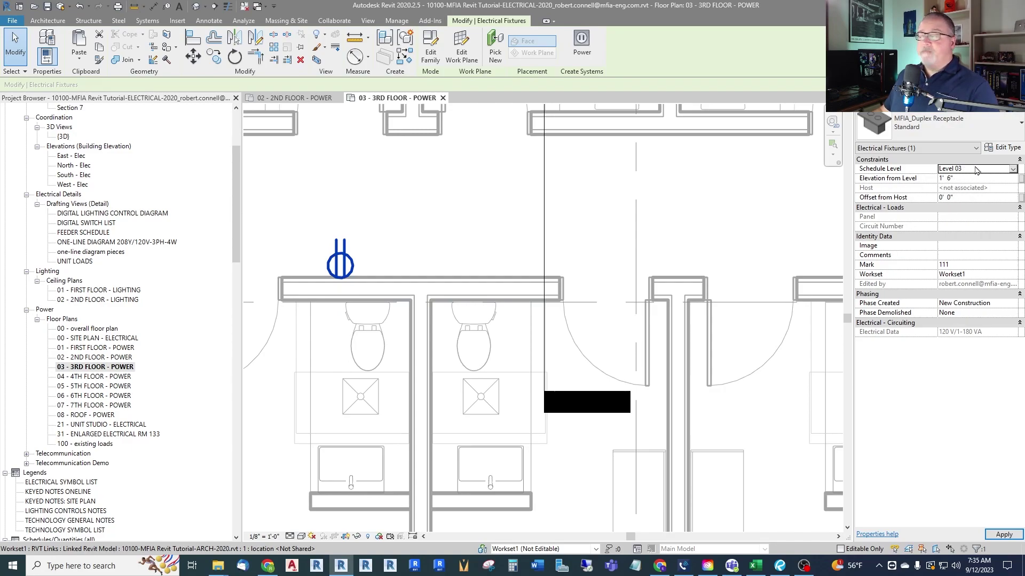
click(1001, 535)
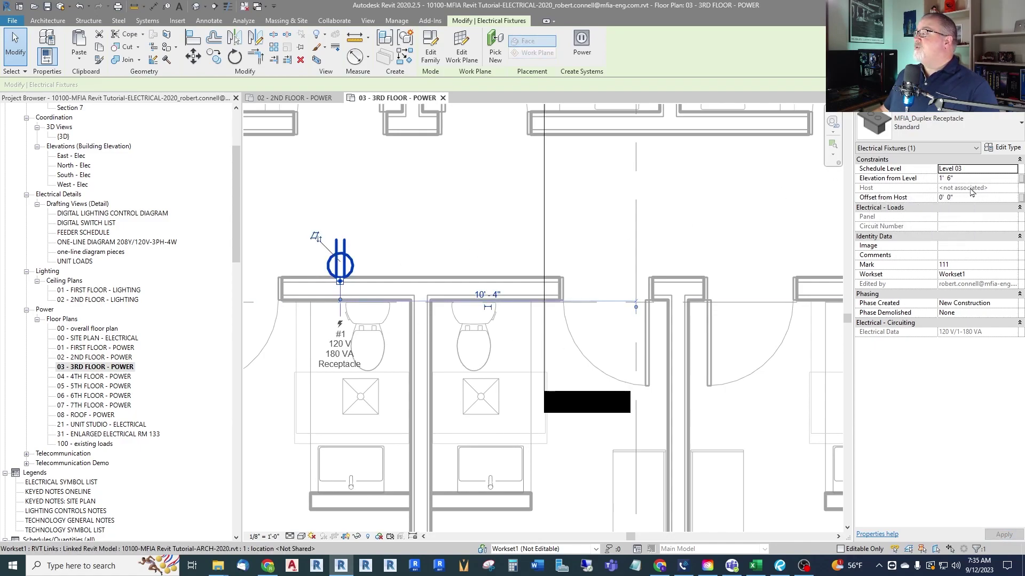
click(421, 239)
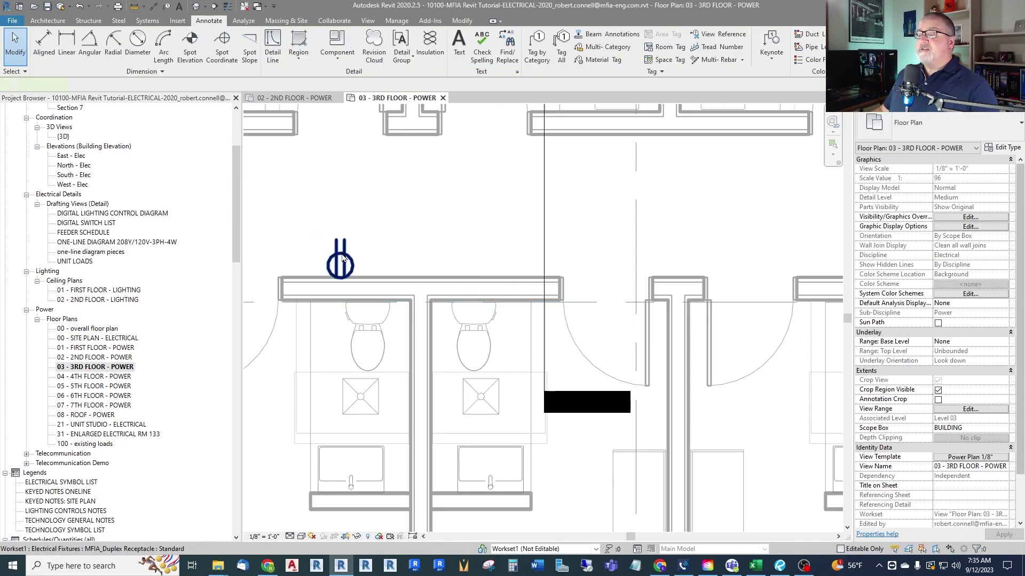
Step: Re-host that receptacle onto the corridor wall face with Pick New
click(344, 258)
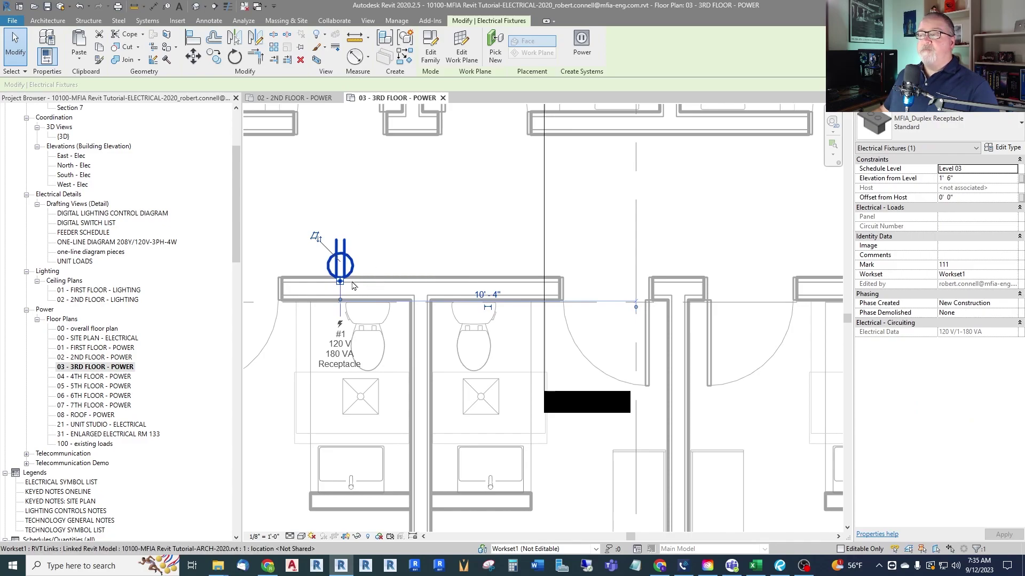
click(495, 51)
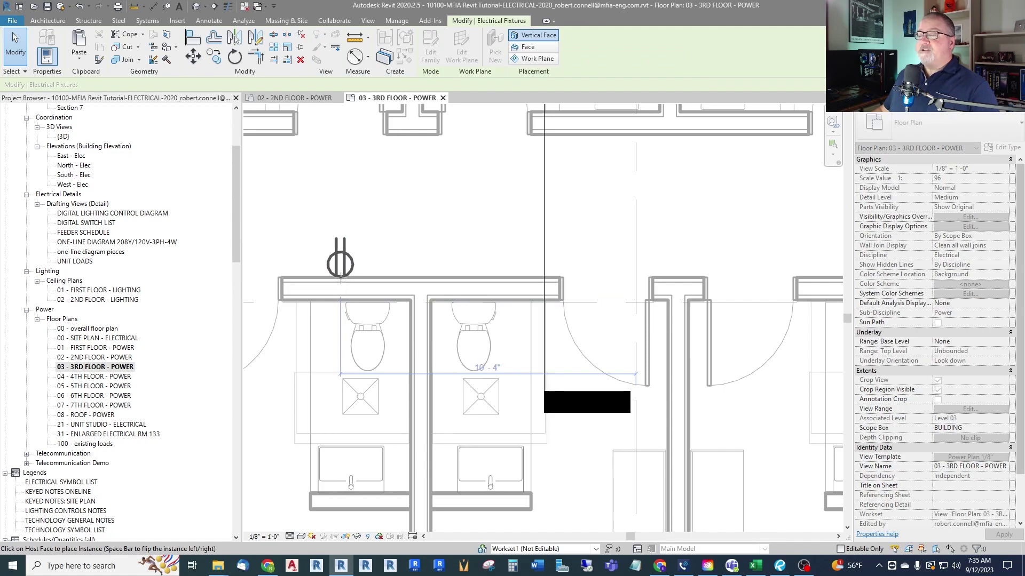
click(337, 278)
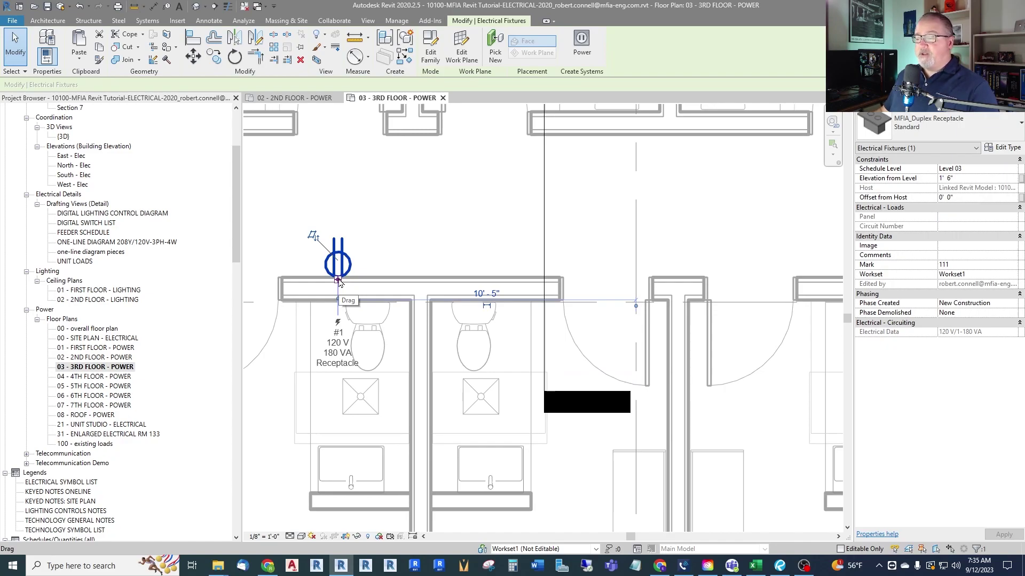
key(Escape)
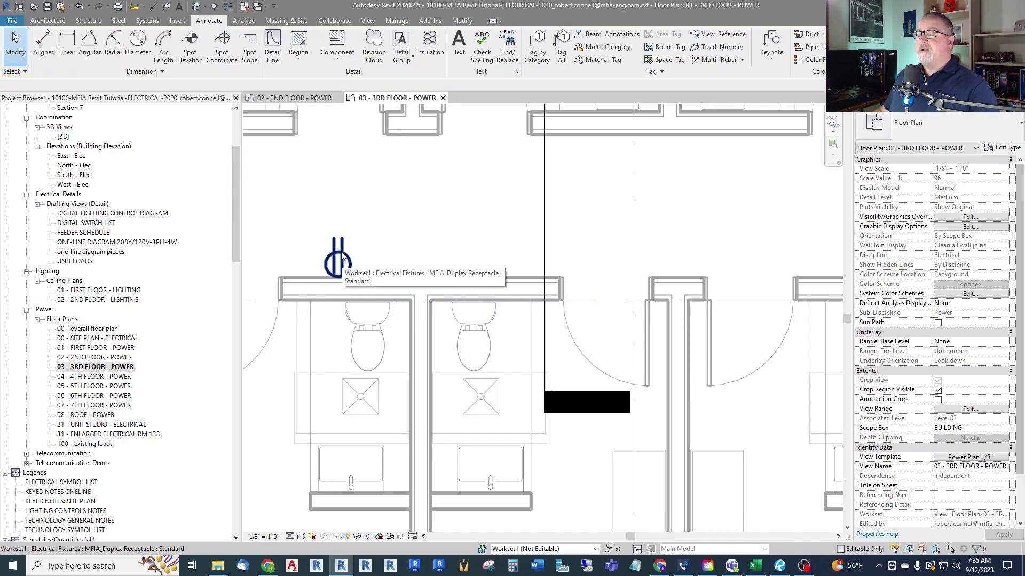
click(337, 261)
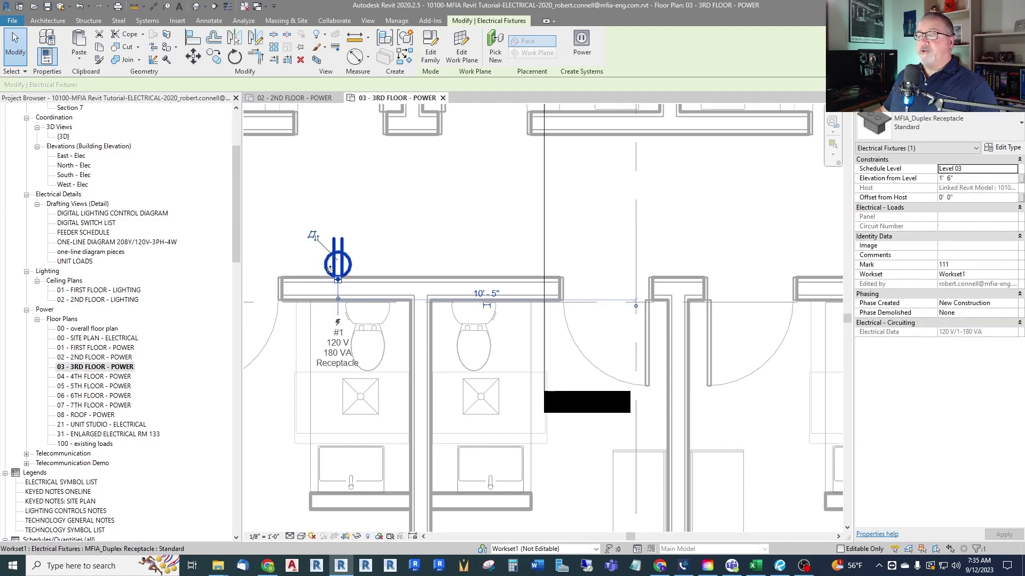
Step: Set the receptacle near the elevator doors to Schedule Level Level 03
key(Escape)
scroll(299, 255, down, 4)
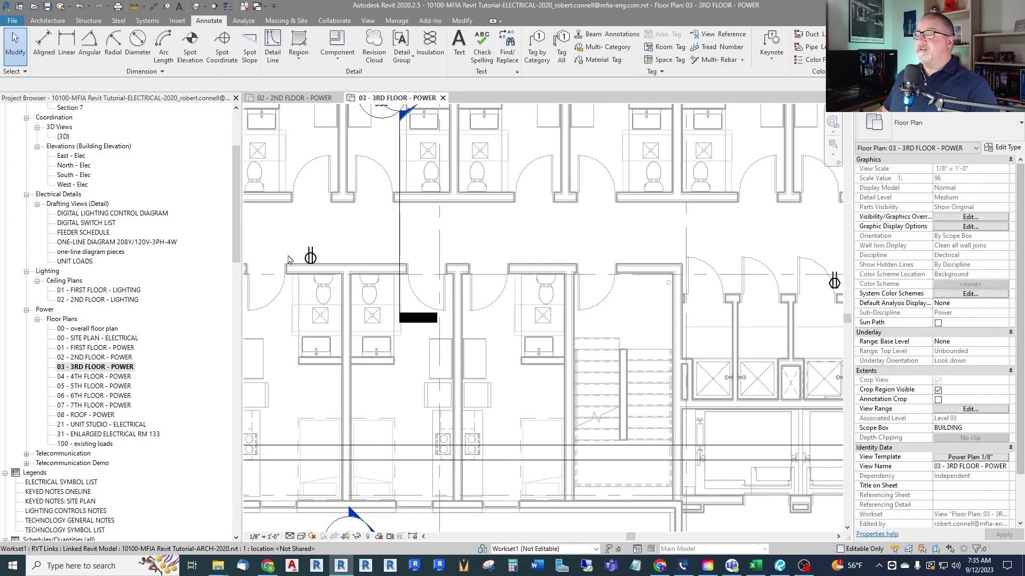
scroll(313, 246, down, 3)
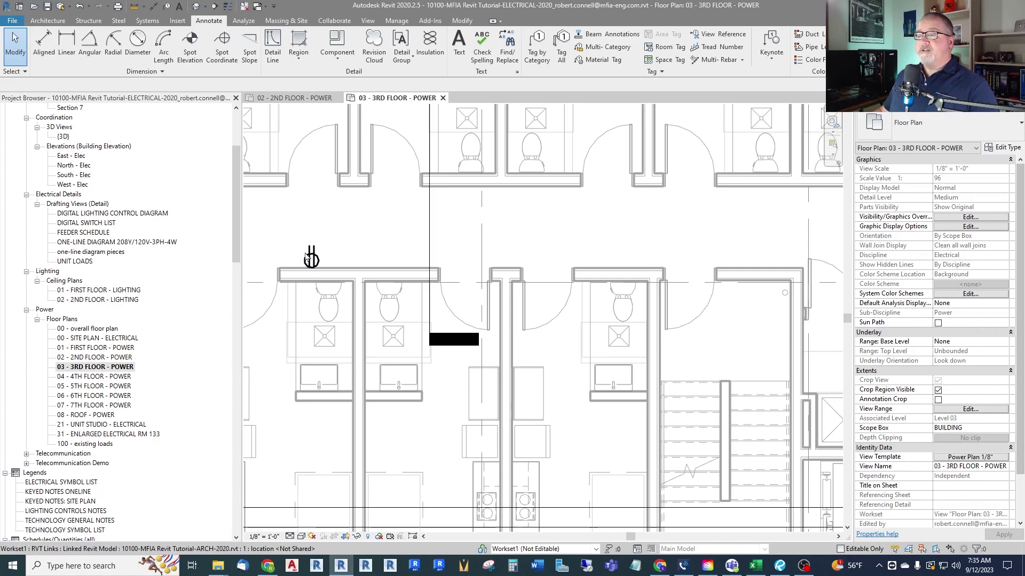
scroll(600, 264, up, 5)
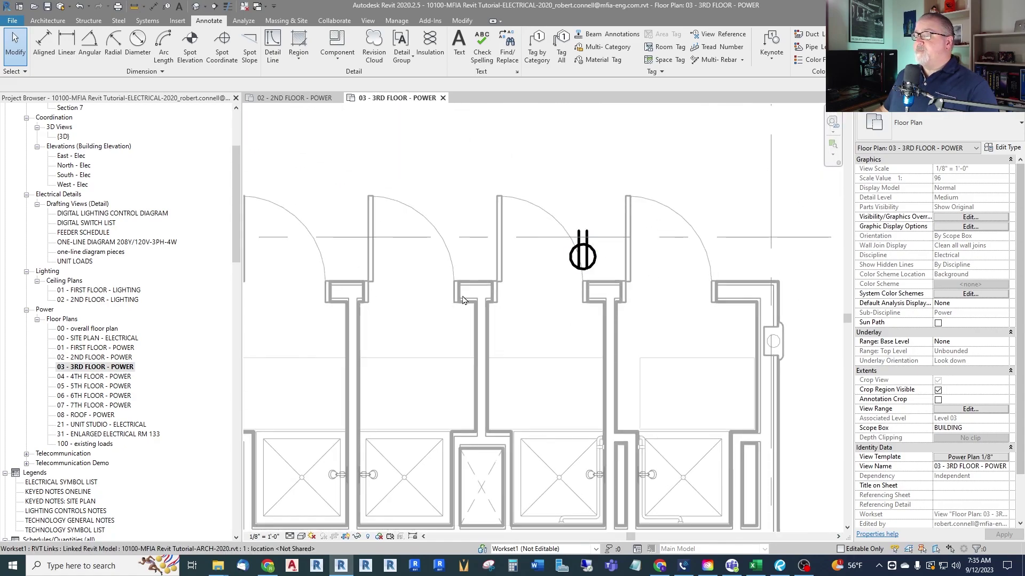
scroll(462, 301, down, 5)
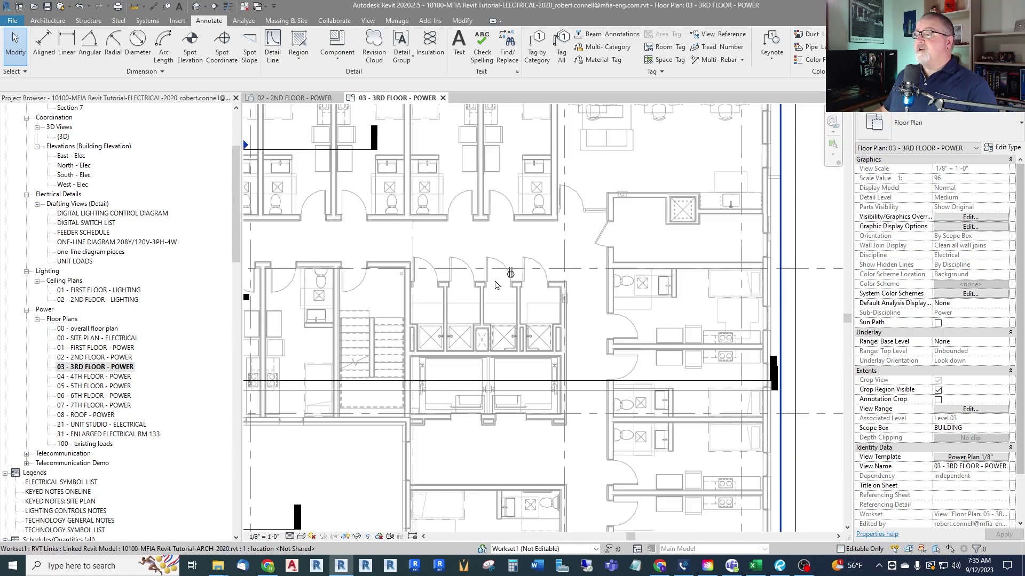
scroll(495, 286, down, 3)
scroll(504, 279, up, 5)
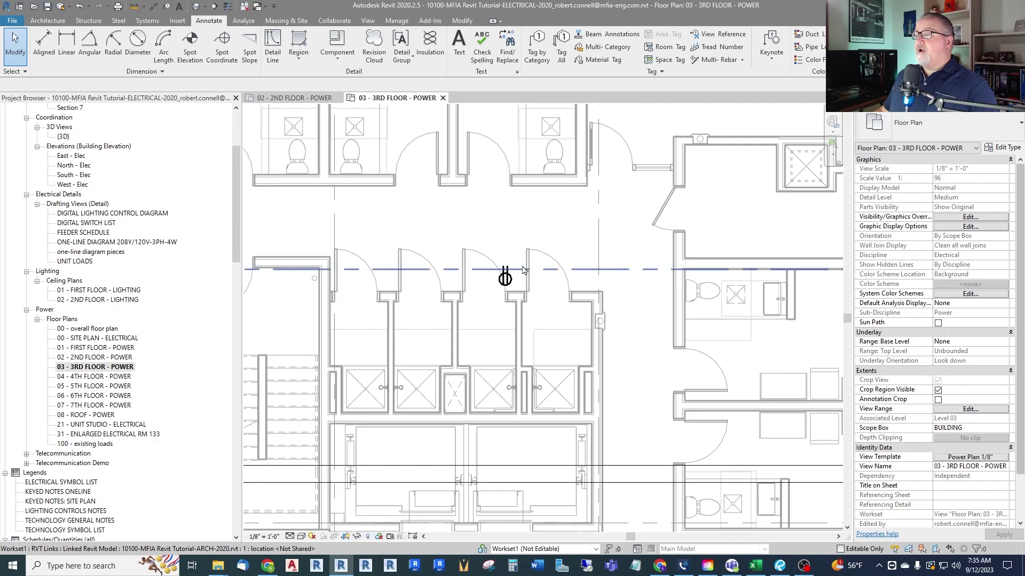
scroll(531, 231, down, 3)
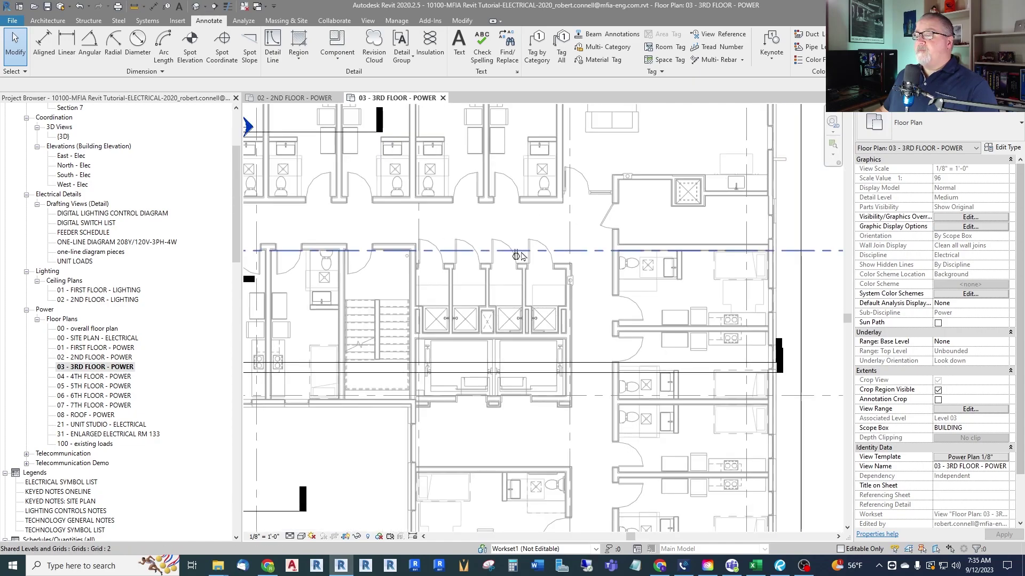
scroll(536, 259, up, 5)
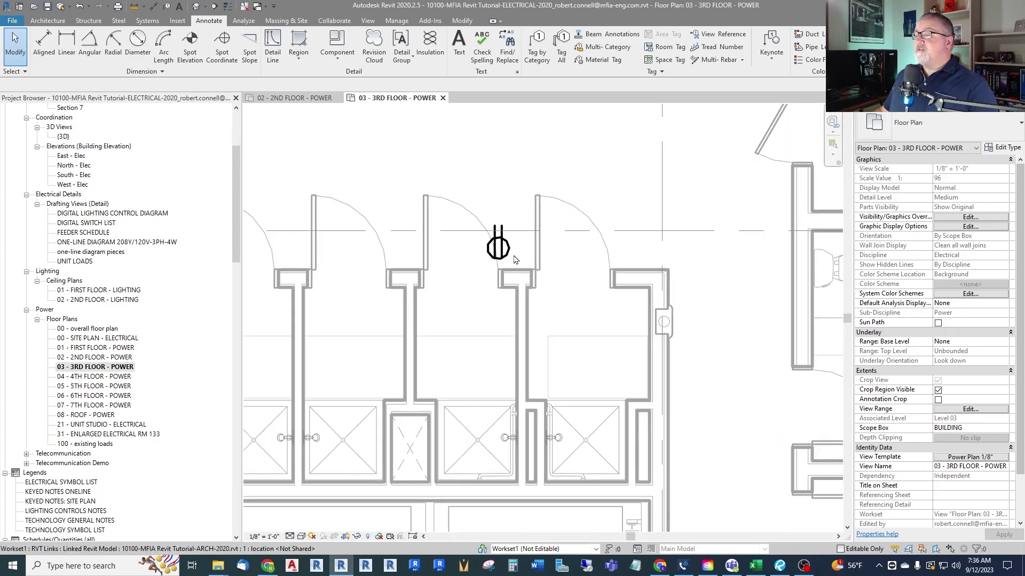
click(504, 251)
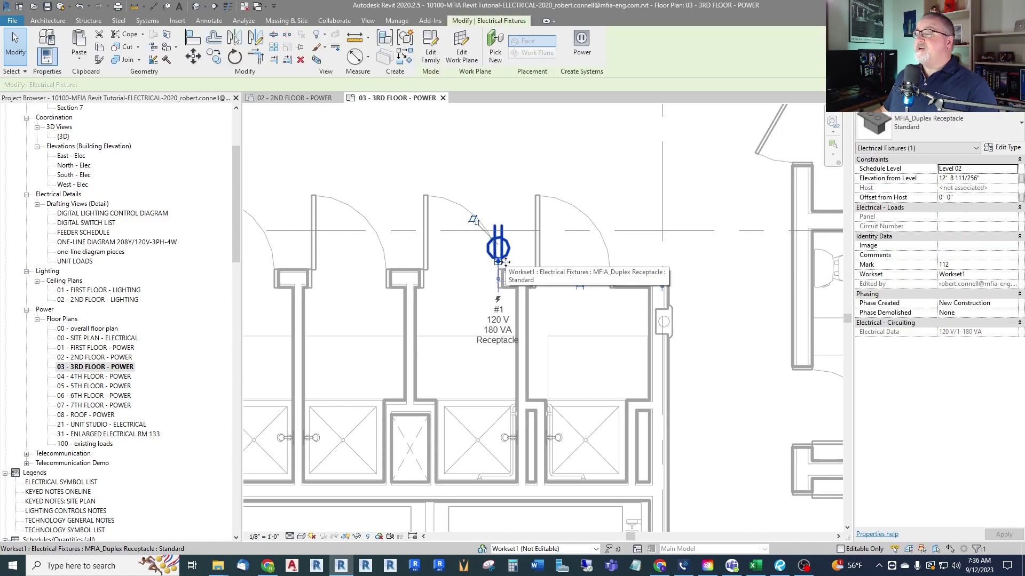
click(1016, 169)
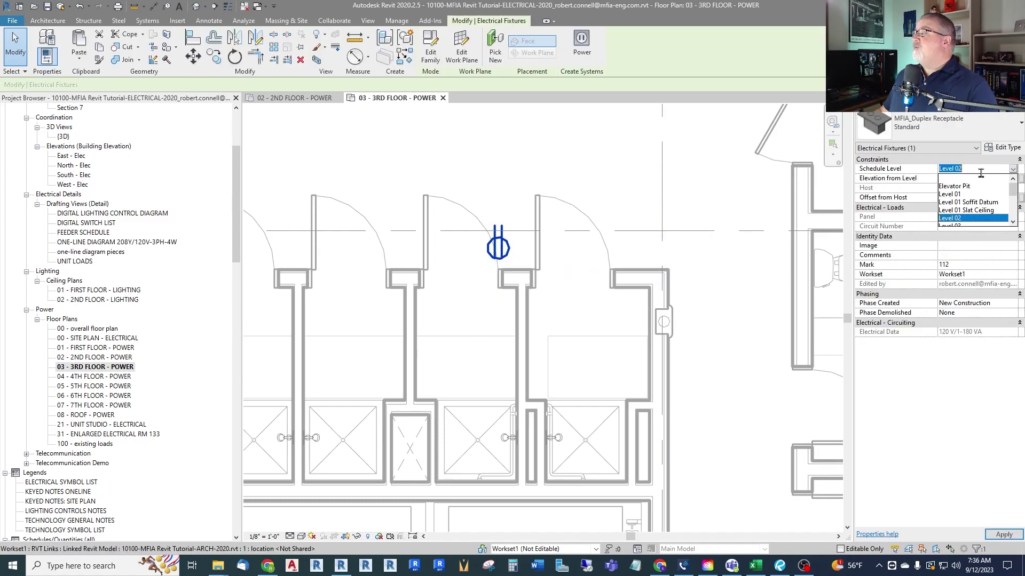
scroll(961, 204, down, 1)
click(958, 201)
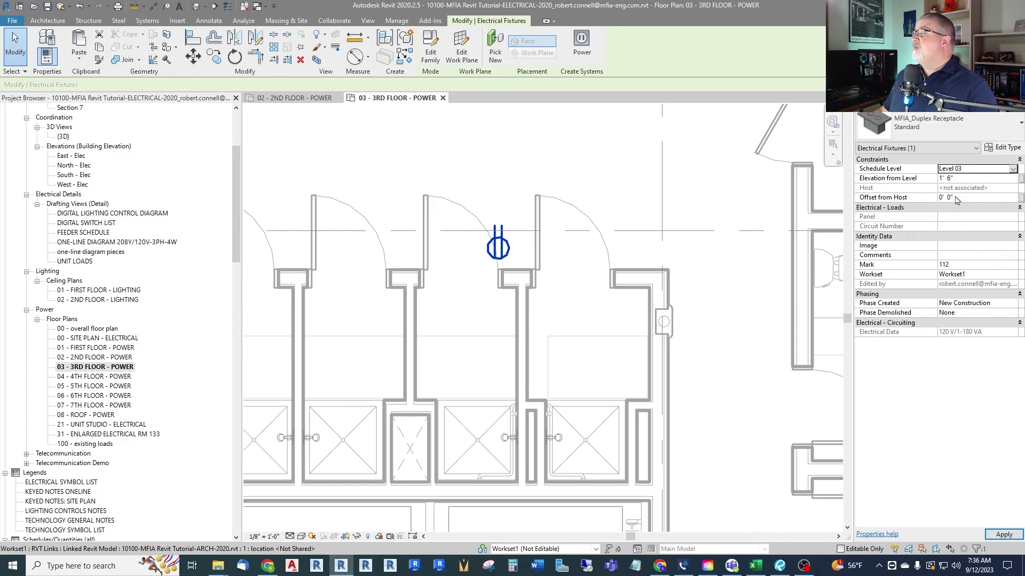
click(998, 534)
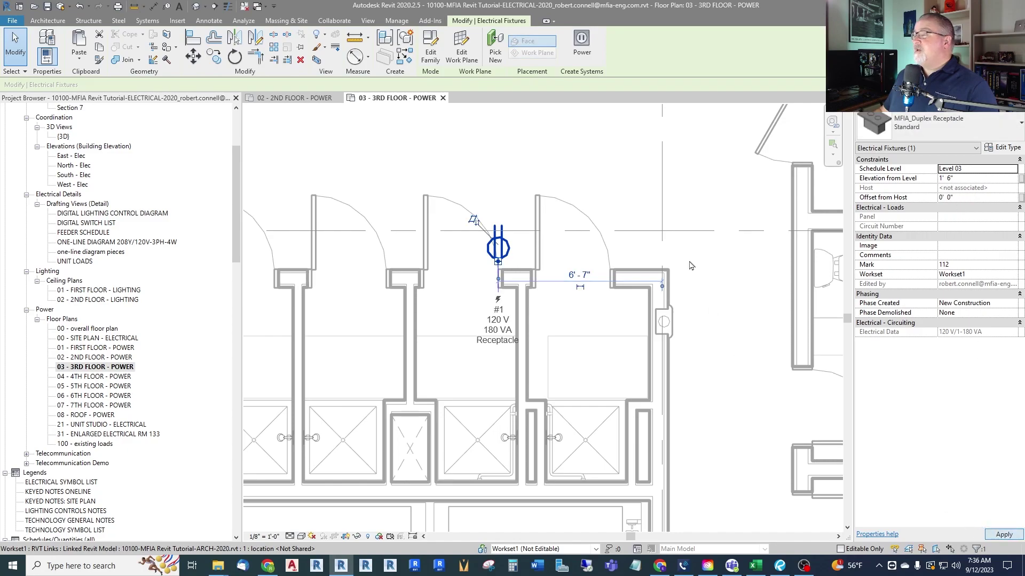
Step: Re-host the elevator-side receptacle onto the corridor wall face
click(495, 52)
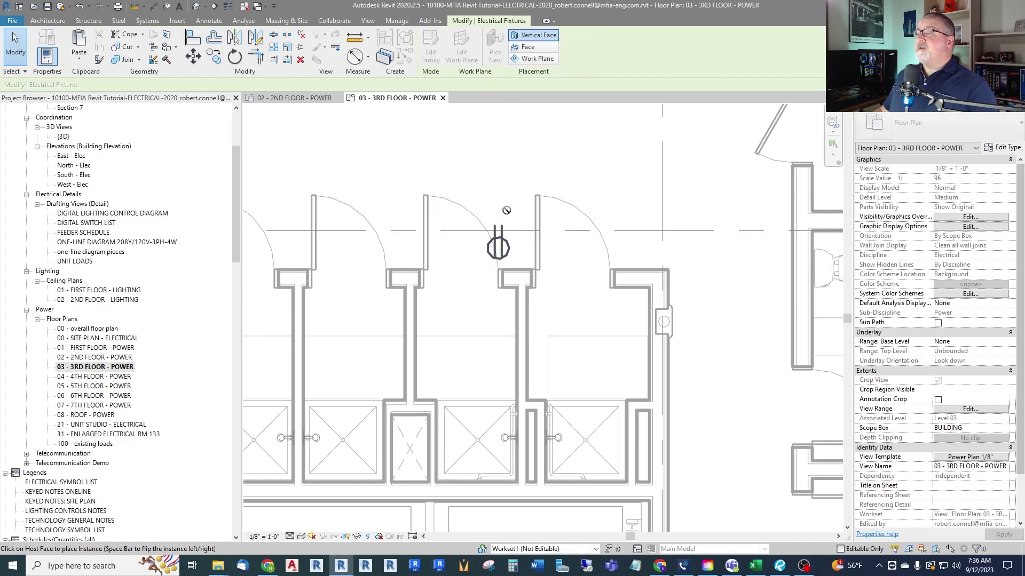
click(518, 265)
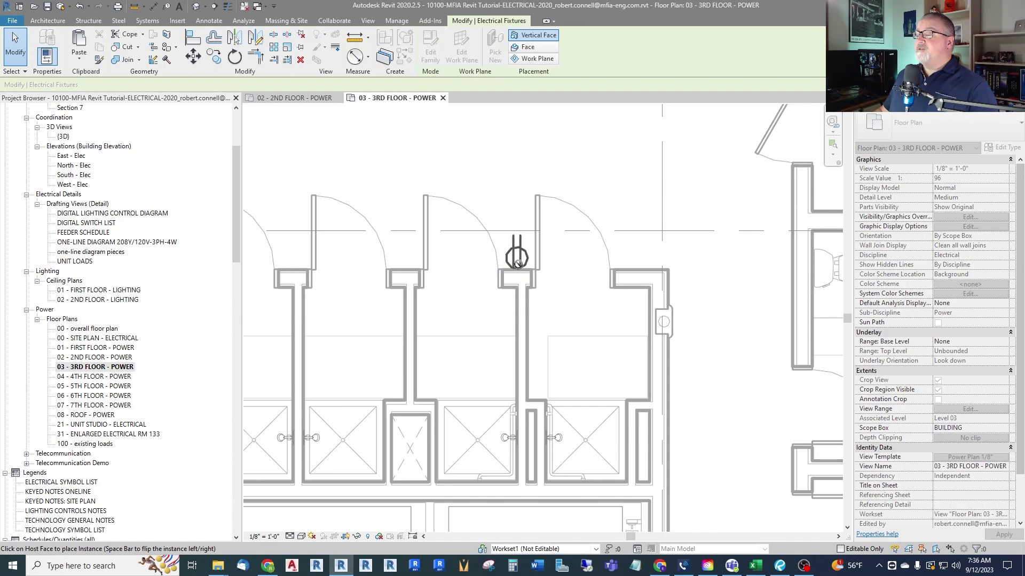
scroll(517, 265, up, 5)
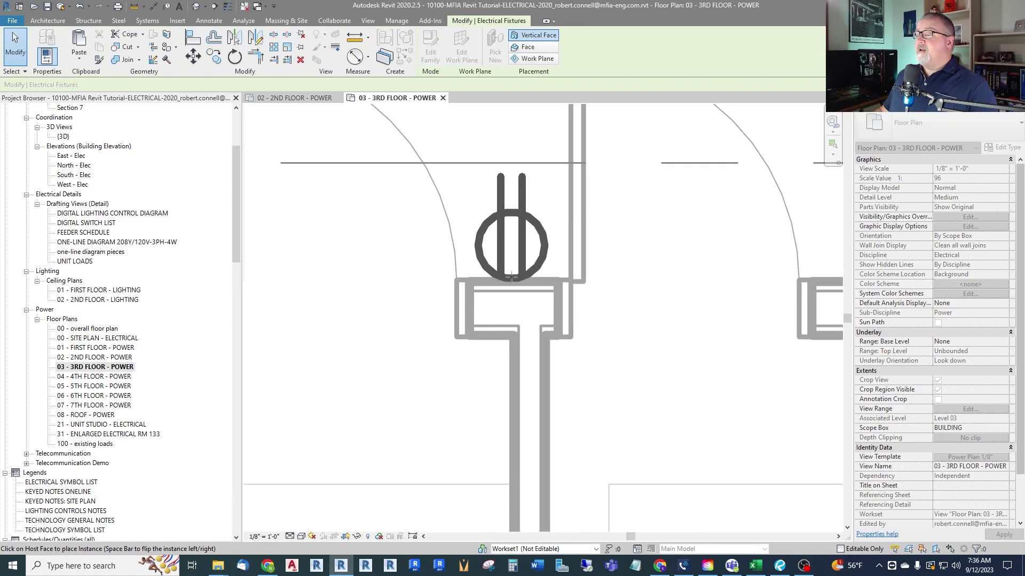
key(Escape)
key(Escape)
scroll(609, 277, down, 5)
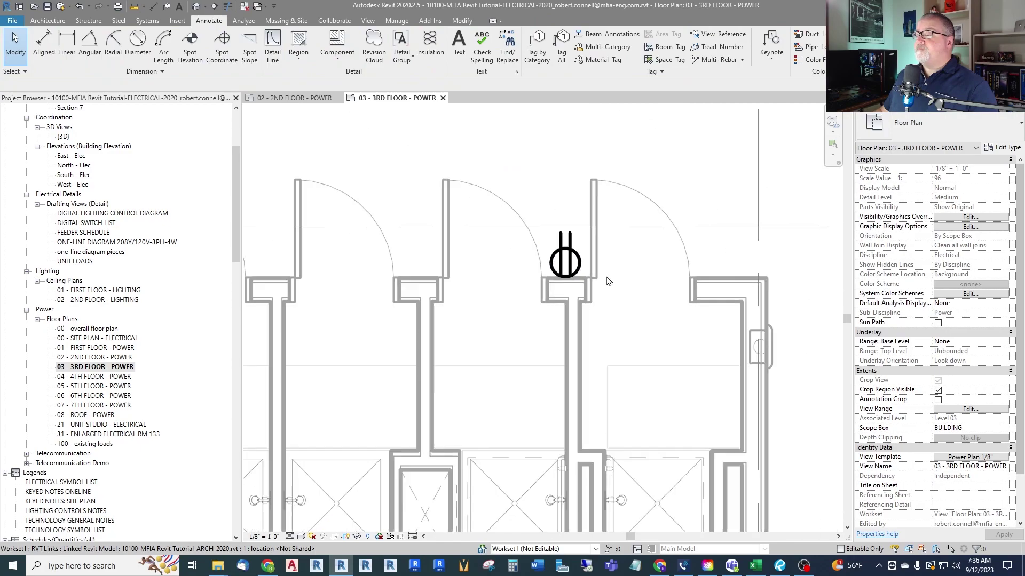
scroll(612, 276, down, 3)
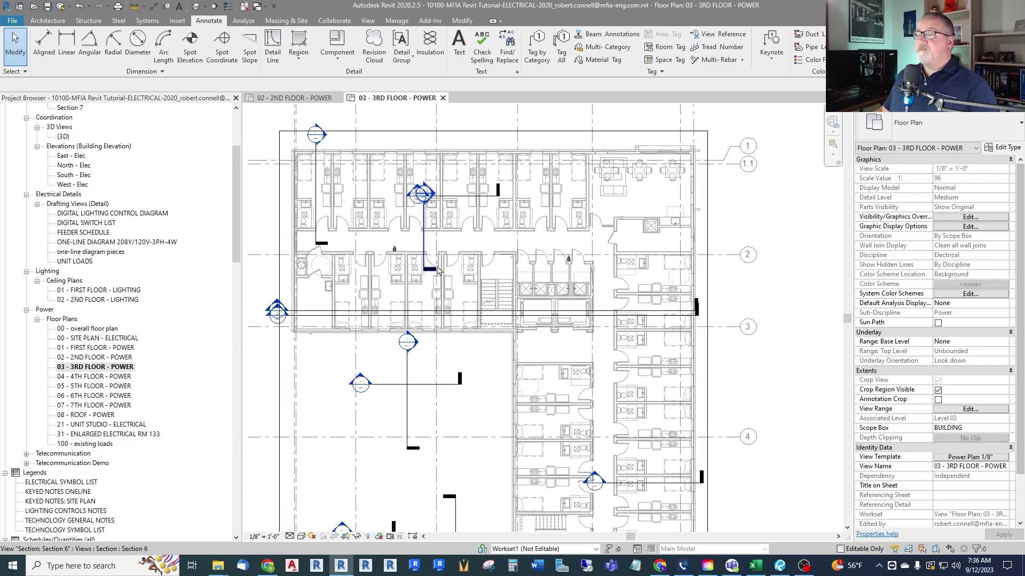
scroll(397, 250, up, 5)
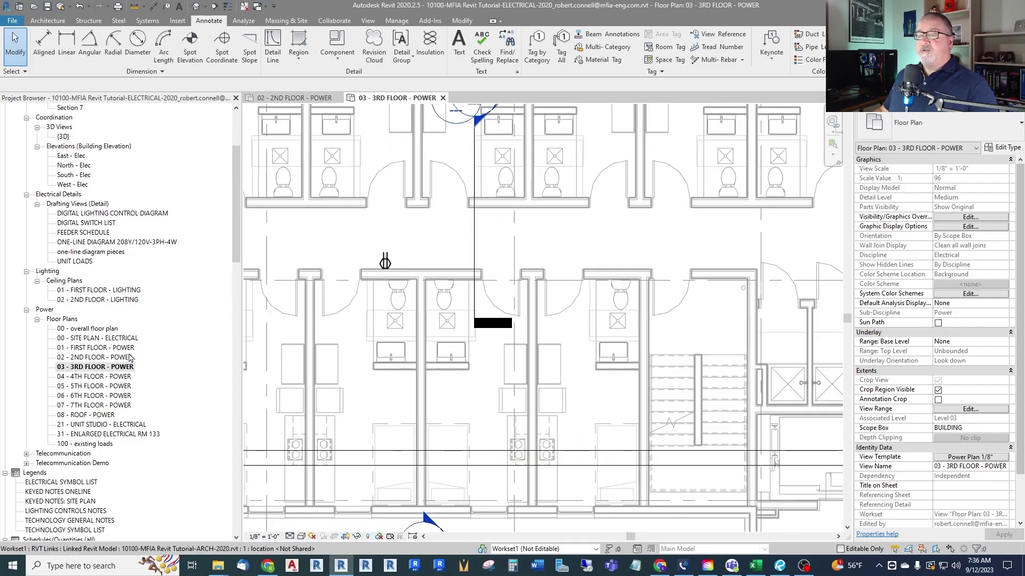
Step: Paste the receptacles Aligned to Current View into 04 - 4TH FLOOR - POWER and dismiss the warning
double_click(93, 376)
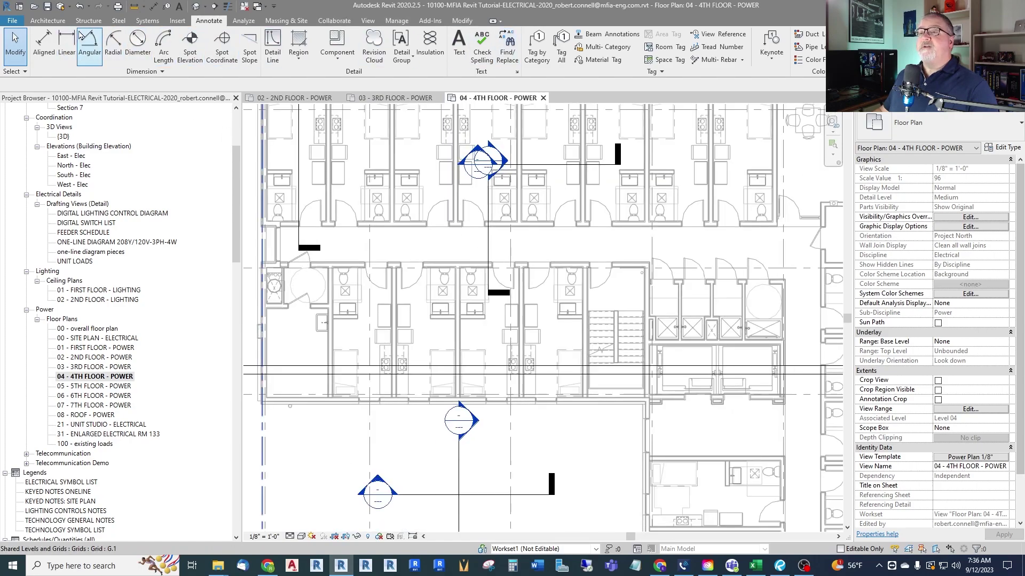
click(460, 22)
click(80, 59)
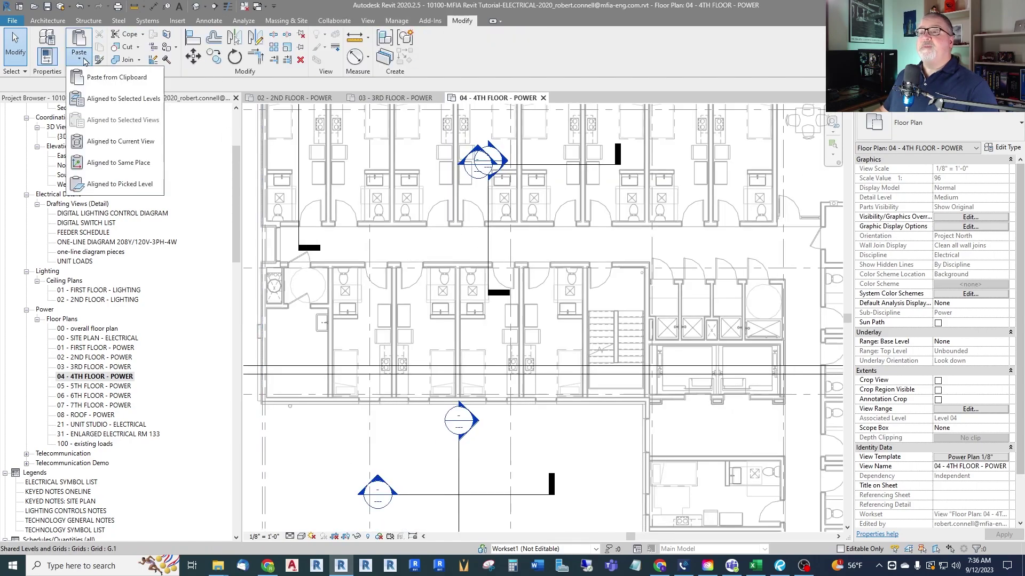
click(107, 142)
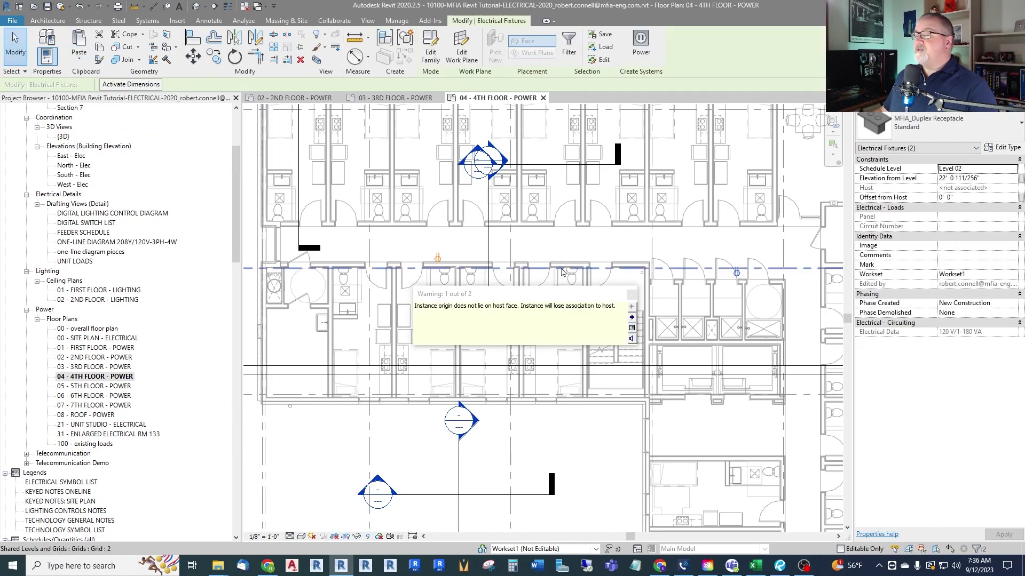
key(Escape)
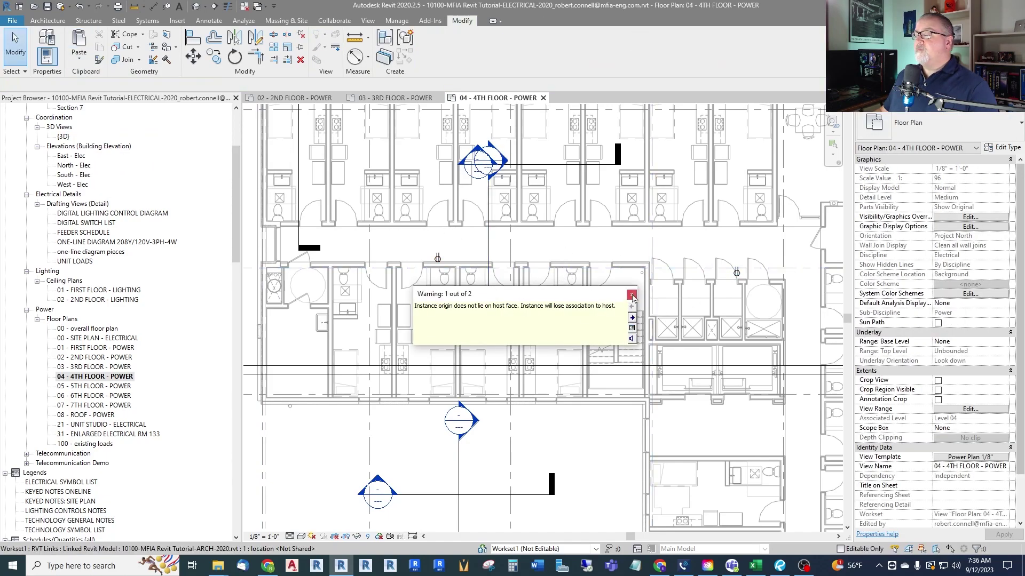
key(Escape)
scroll(474, 277, up, 3)
Step: Set one pasted 4th-floor receptacle's Schedule Level to Level 04
click(423, 252)
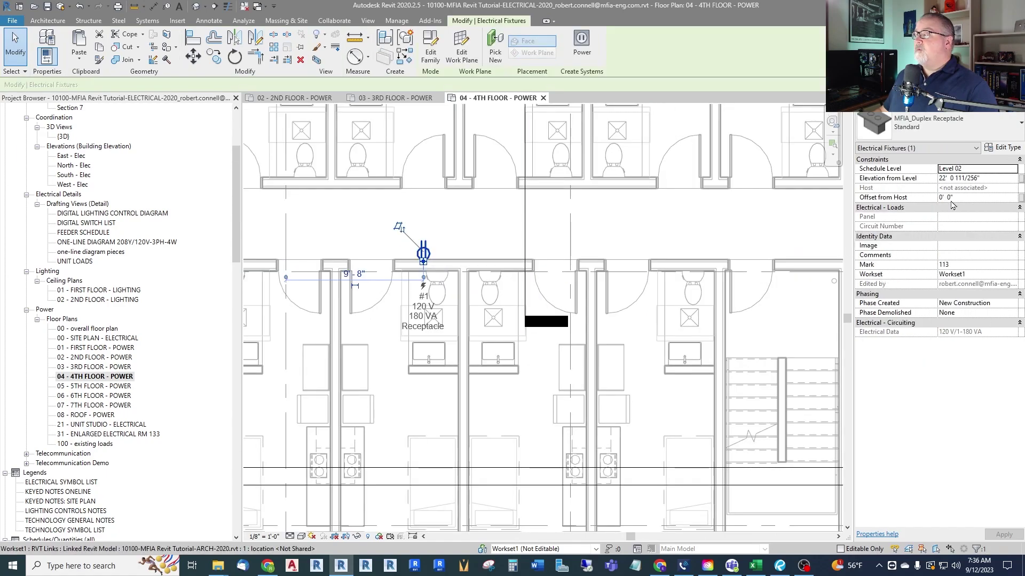
click(997, 168)
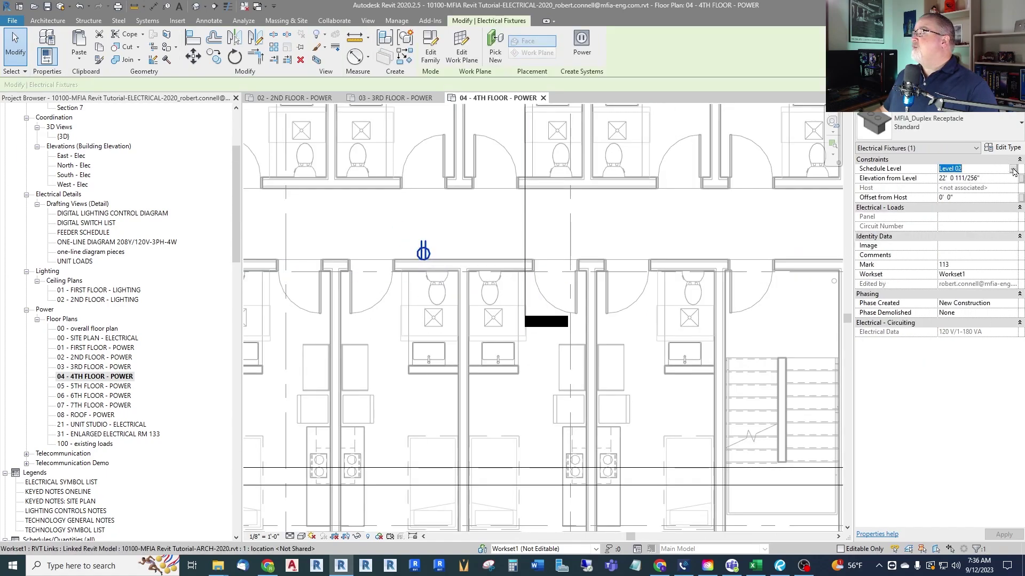
click(1013, 169)
scroll(992, 203, down, 1)
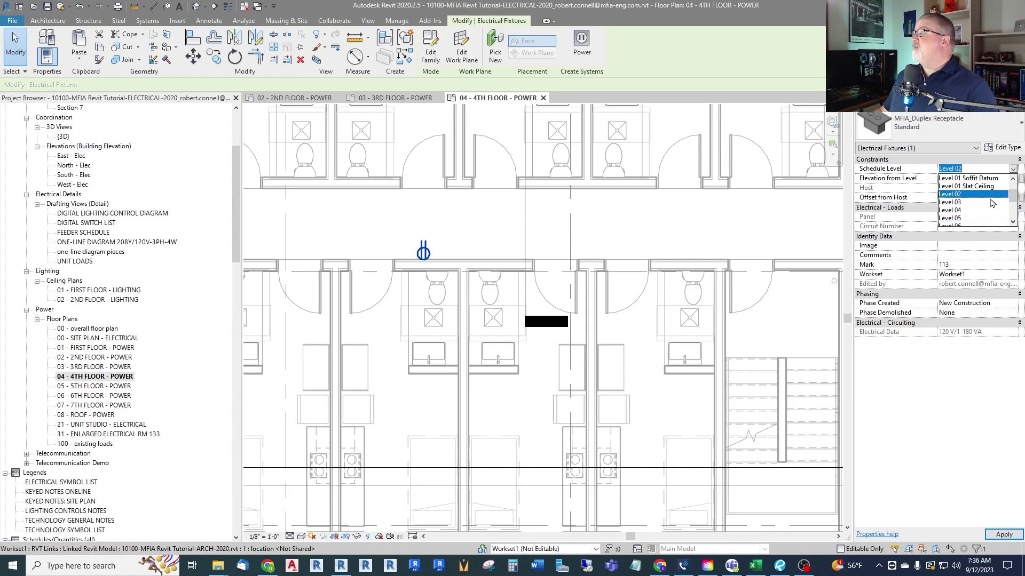
click(950, 210)
click(1002, 535)
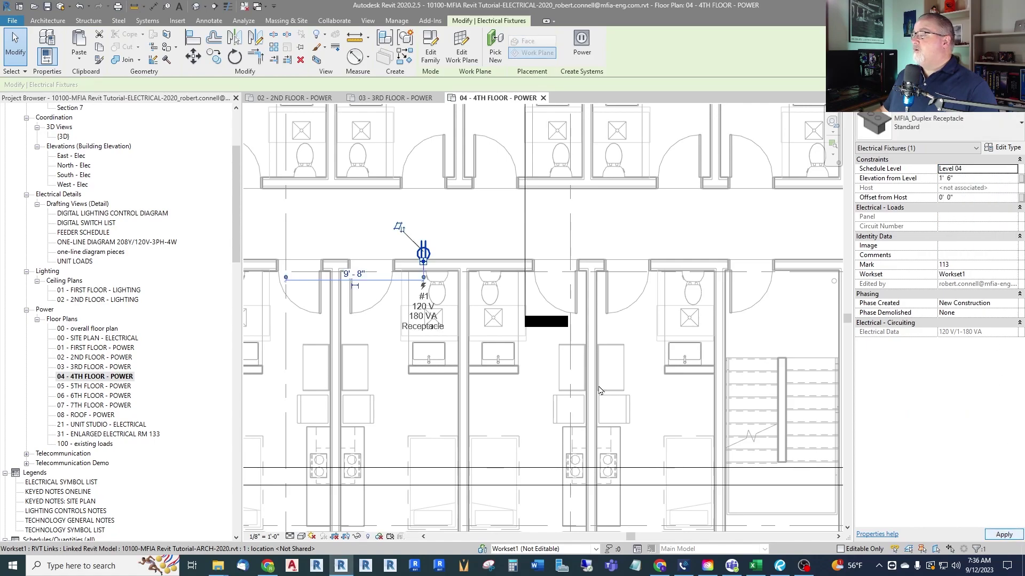
Step: Set the other 4th-floor corridor receptacle's Schedule Level to Level 04
click(495, 52)
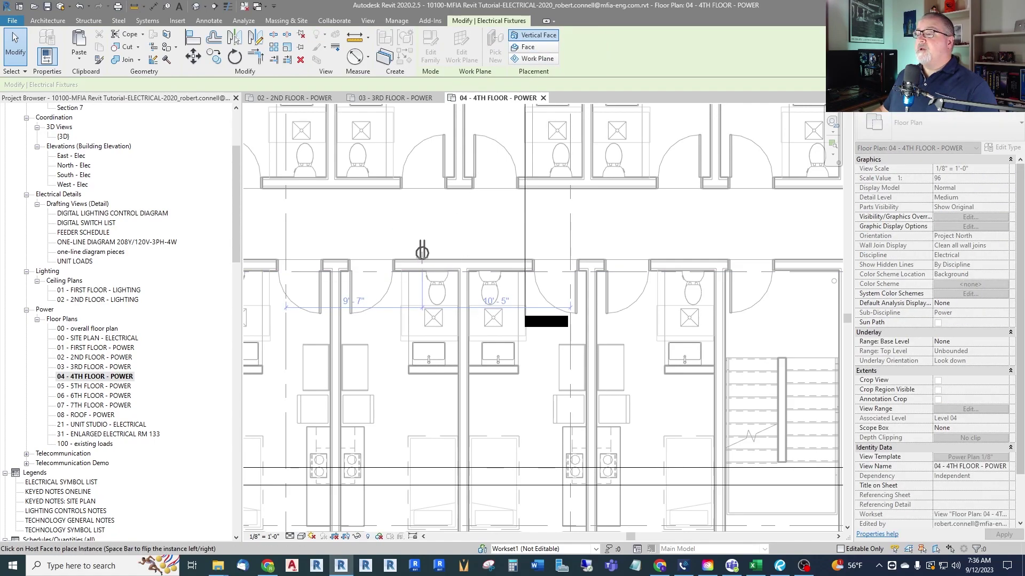
key(Escape)
key(Escape)
scroll(470, 309, down, 3)
scroll(671, 291, up, 5)
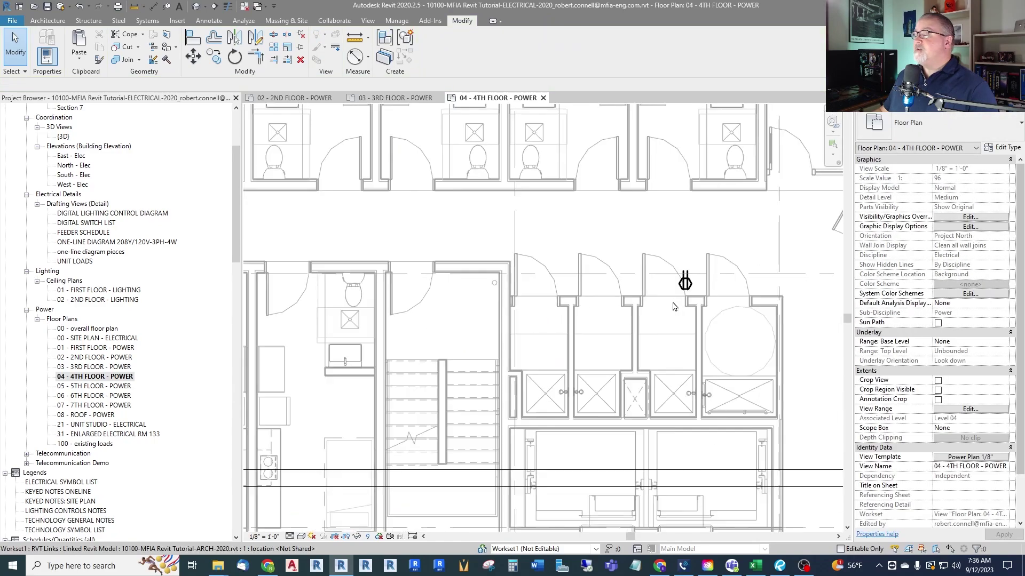
click(704, 261)
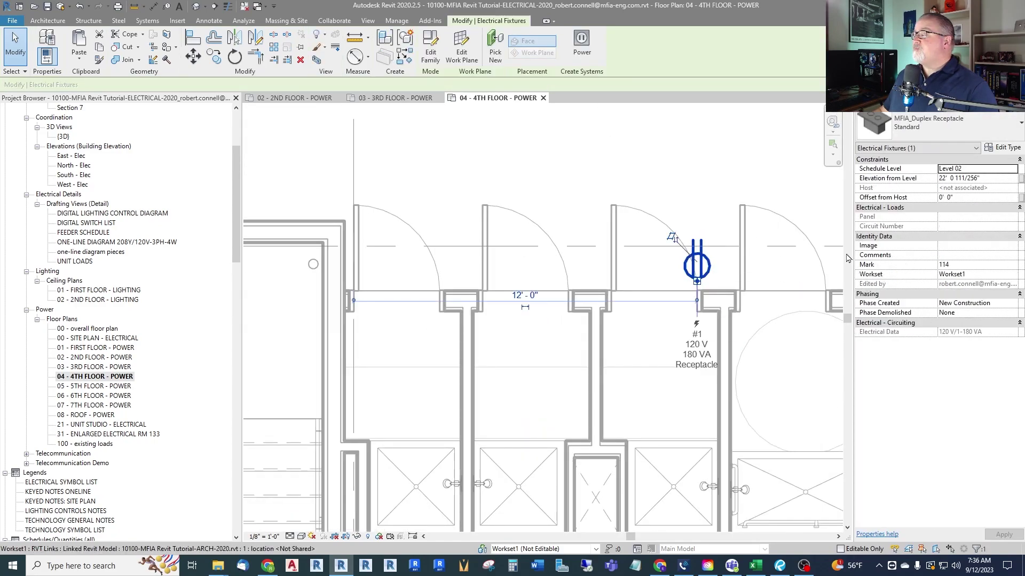
click(1013, 169)
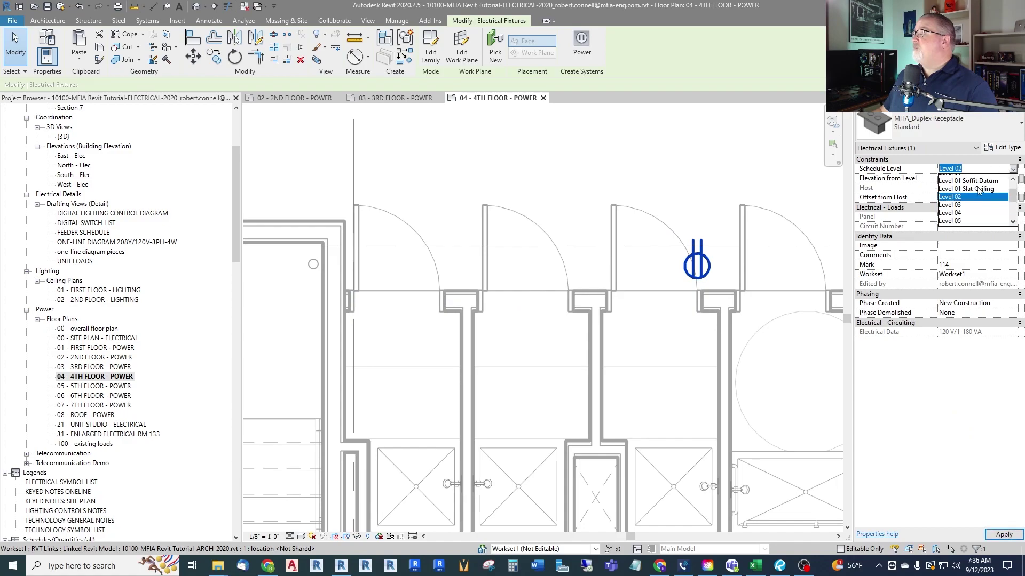
click(950, 211)
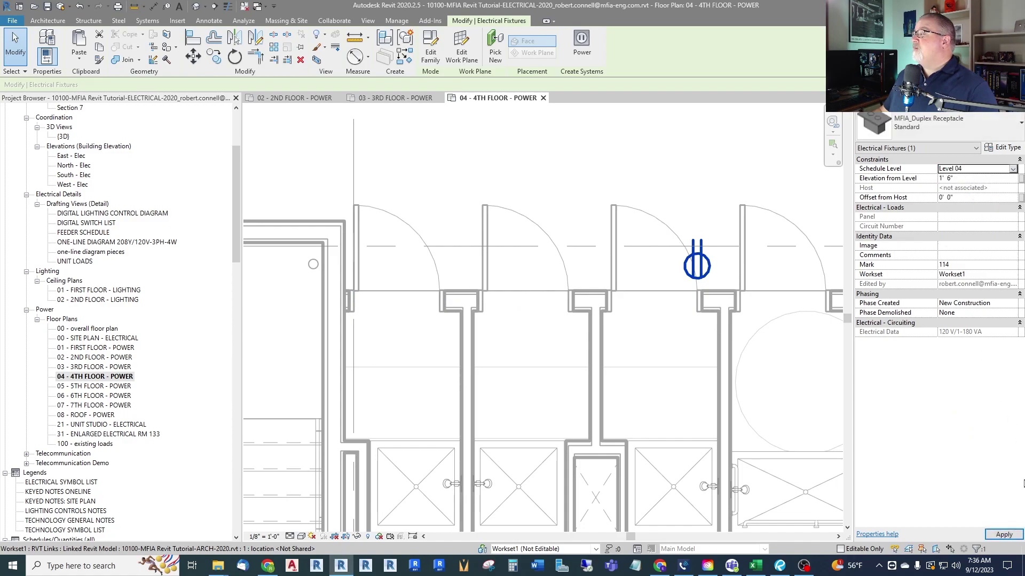
click(1003, 534)
Step: Re-host that receptacle onto the corridor wall's vertical face
click(496, 52)
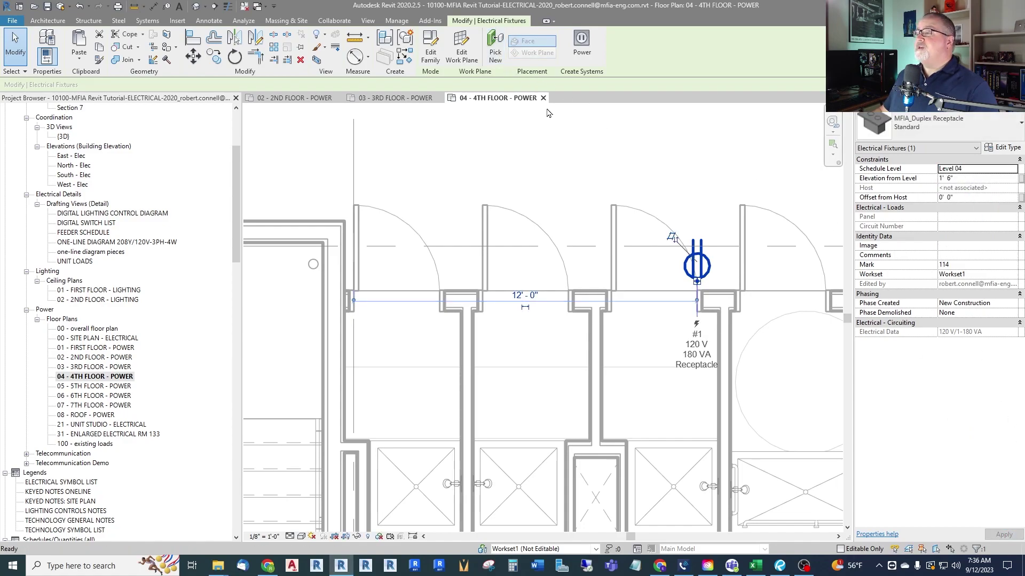
scroll(715, 290, up, 3)
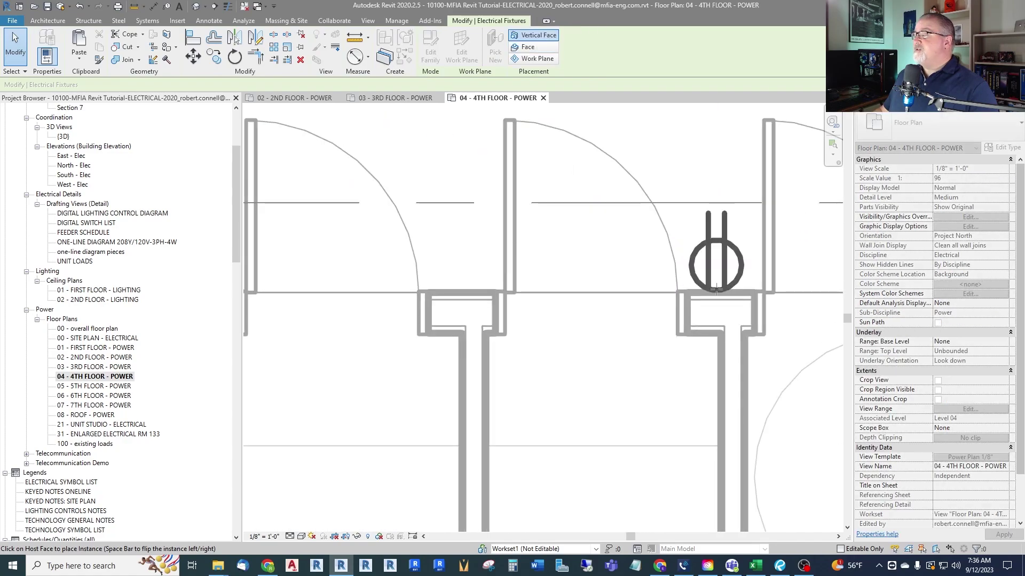
click(716, 291)
key(Escape)
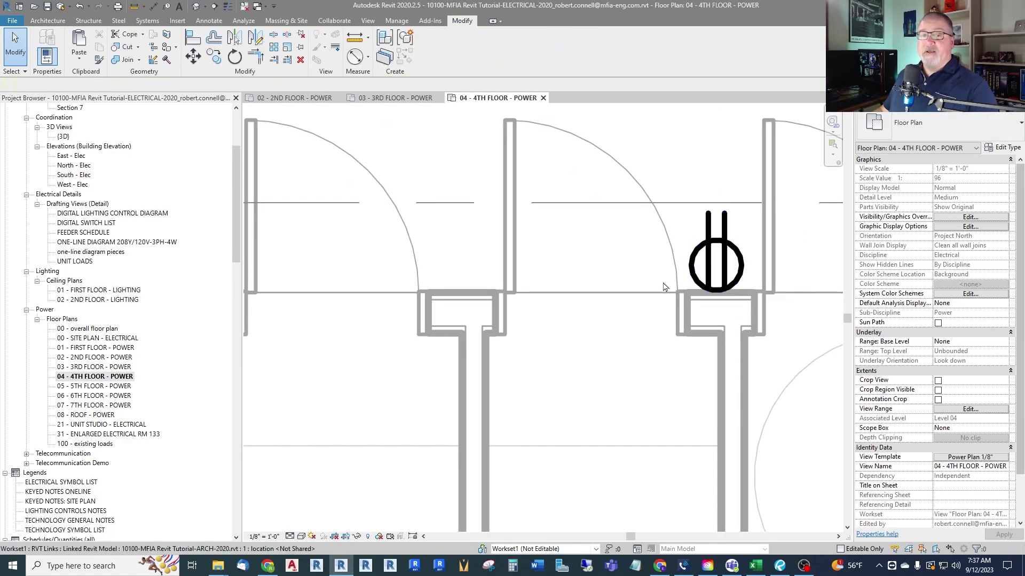
scroll(661, 288, down, 4)
Step: Return to 02 - 2ND FLOOR - POWER and select the corridor receptacle by the Gym
scroll(650, 290, down, 5)
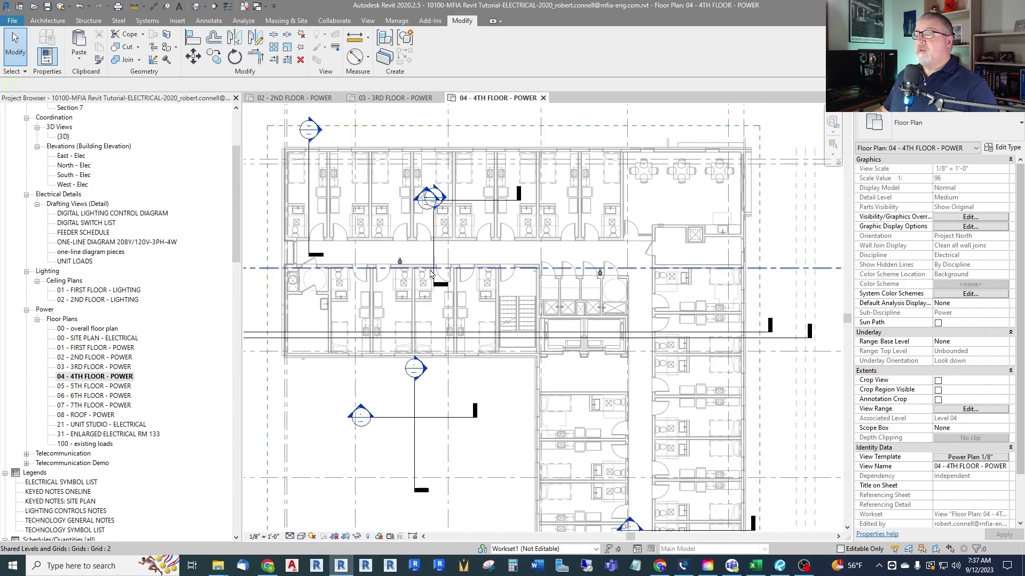
scroll(405, 252, up, 3)
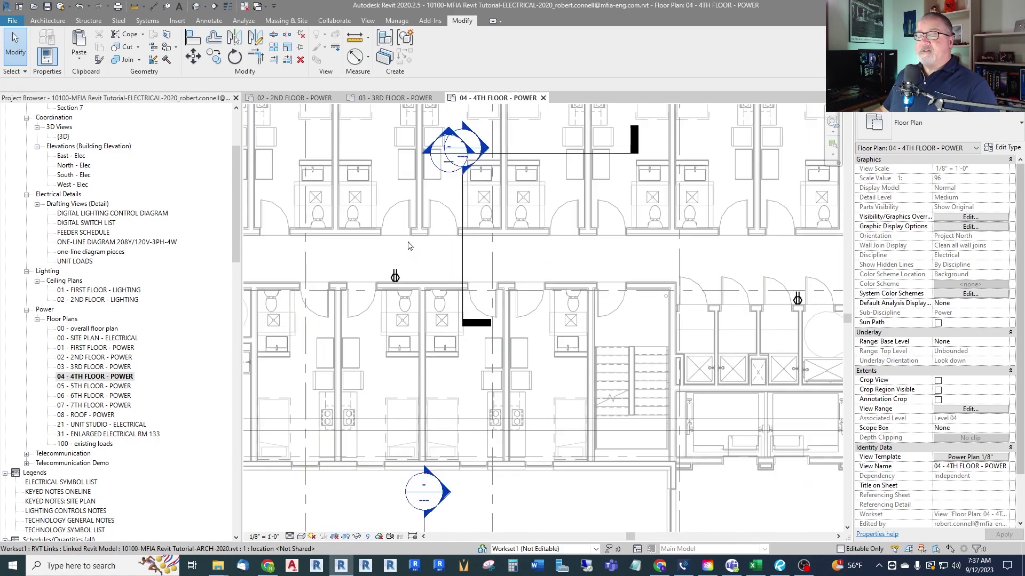
double_click(88, 358)
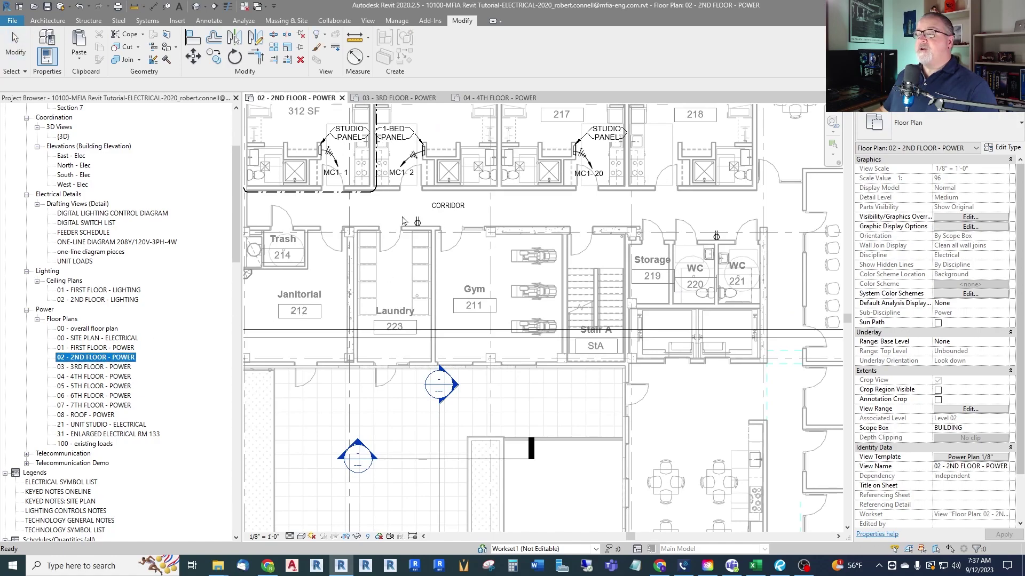
scroll(412, 215, up, 6)
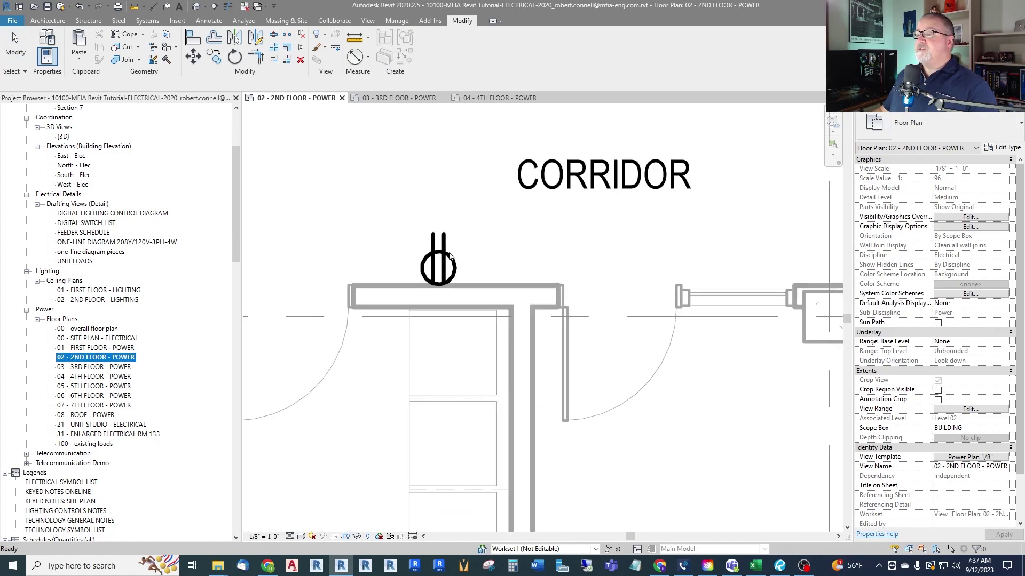
scroll(472, 254, down, 2)
click(455, 259)
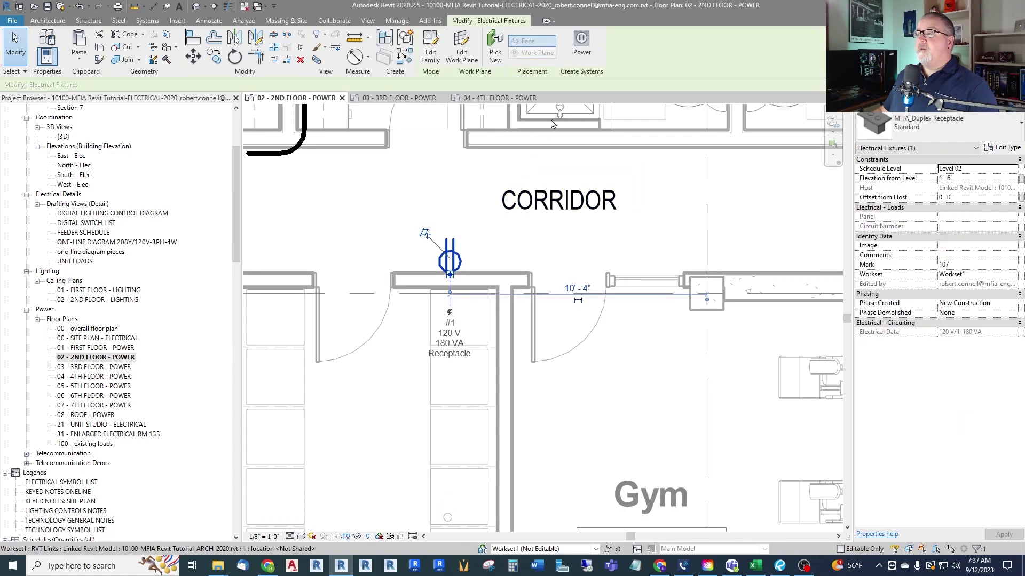
Step: Create a power circuit for the receptacle with load name REC - CORR WEST FLR 2-7
click(582, 40)
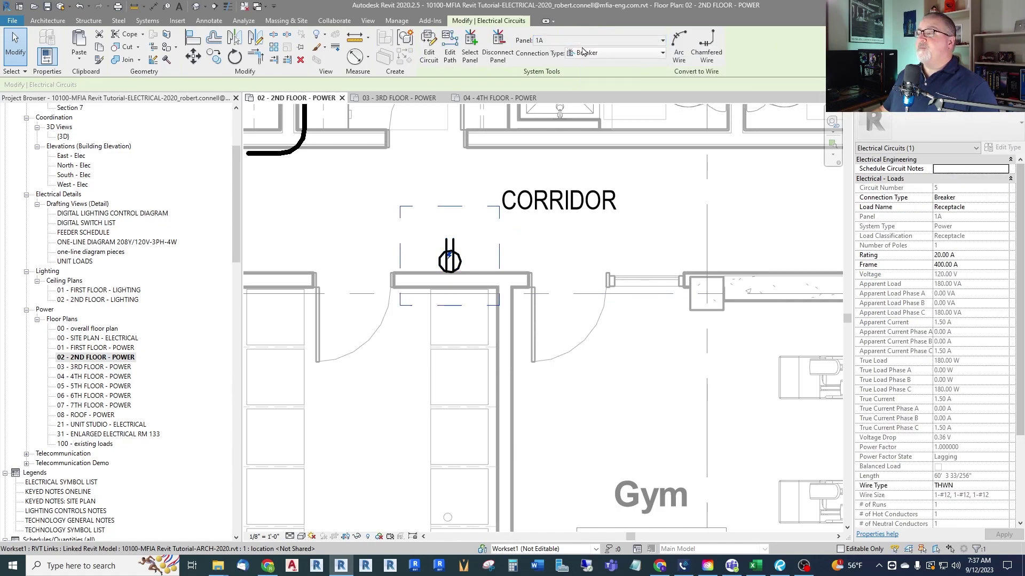
click(972, 211)
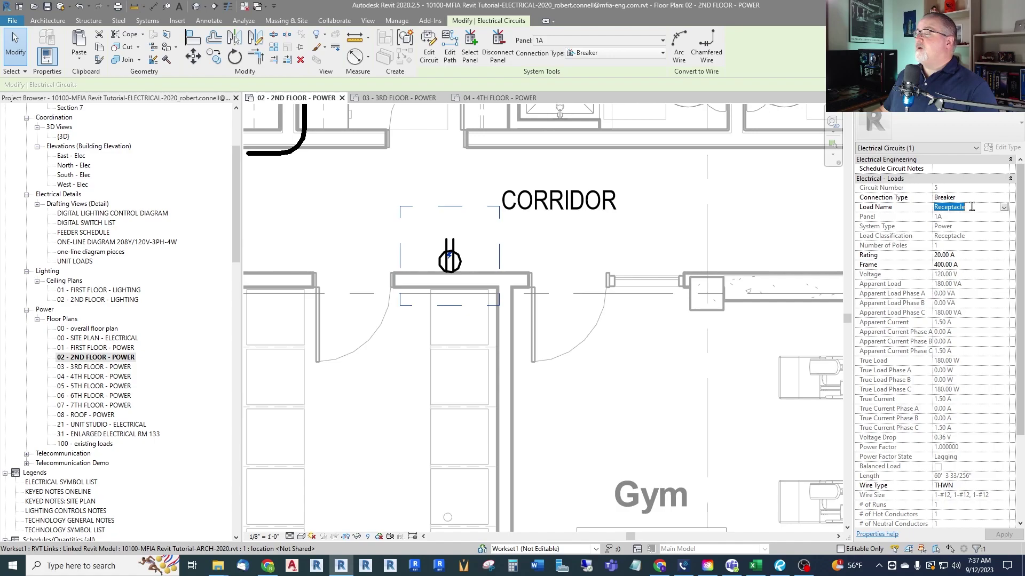
scroll(512, 224, down, 4)
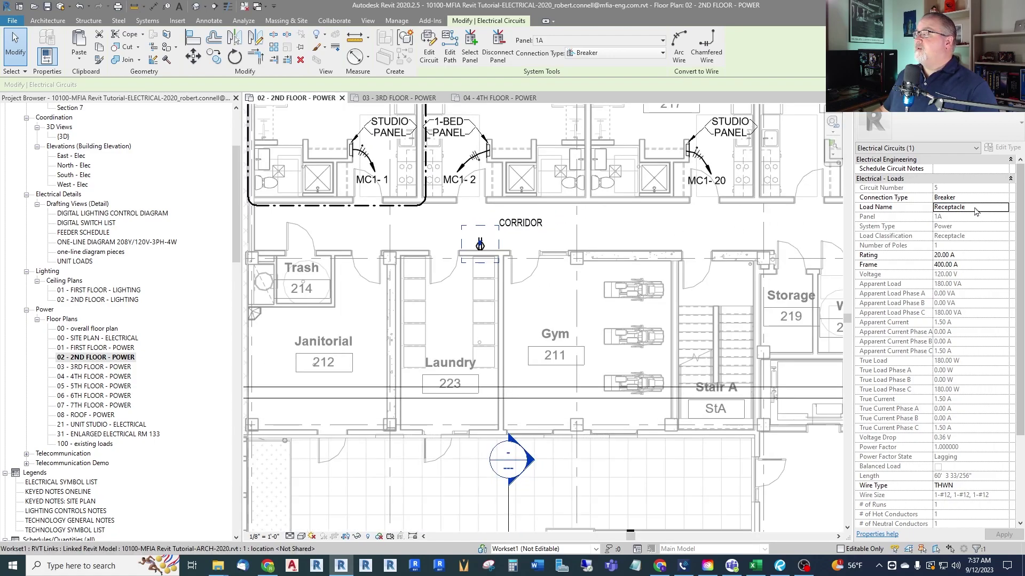
scroll(977, 212, down, 1)
double_click(978, 187)
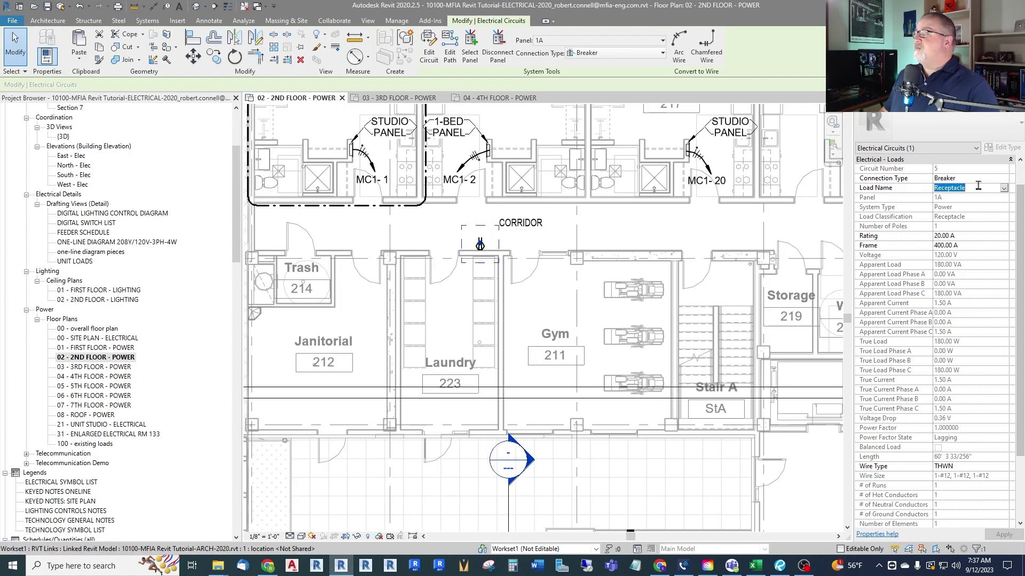
text(RE)
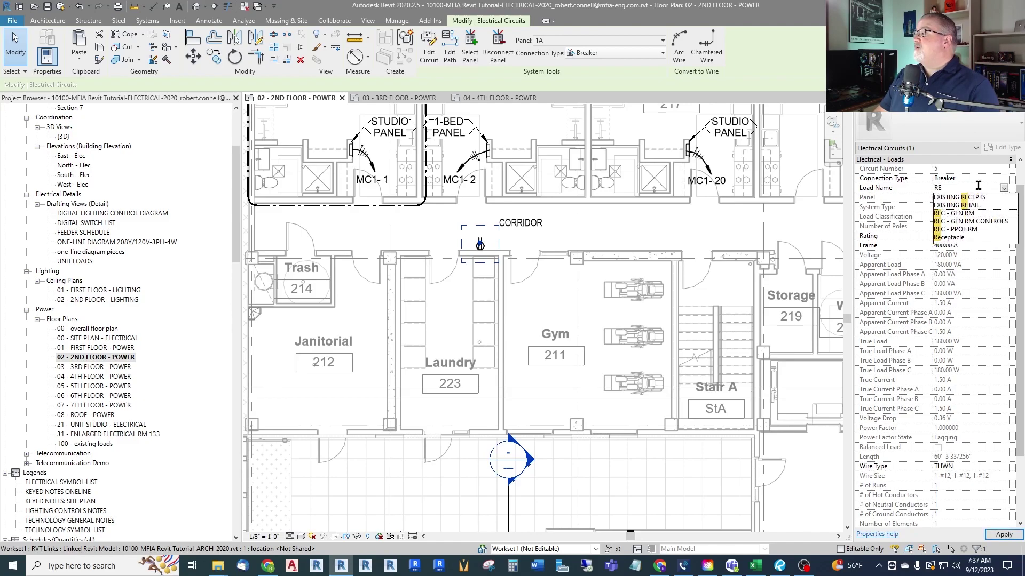
text(C -)
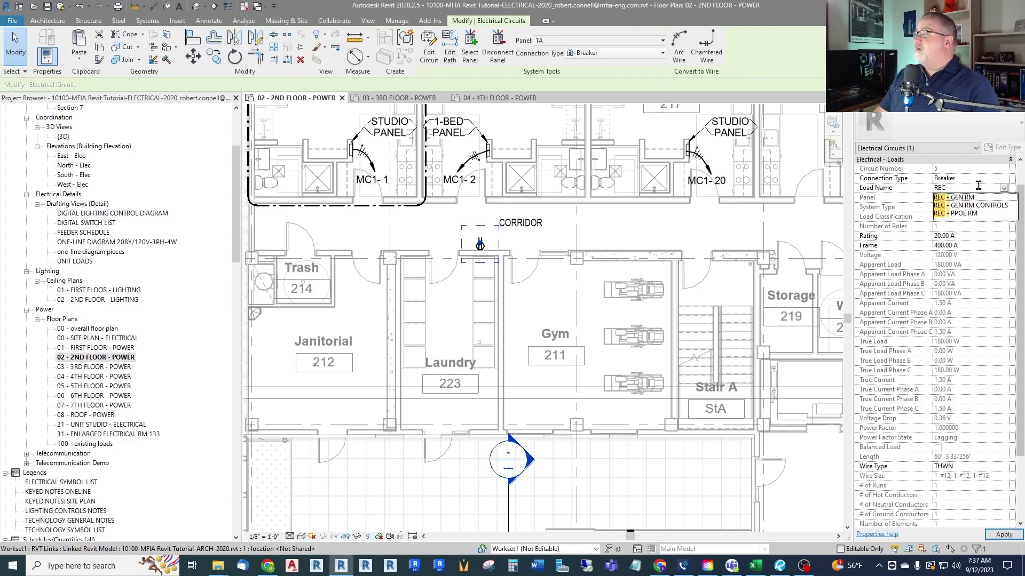
text( CORR)
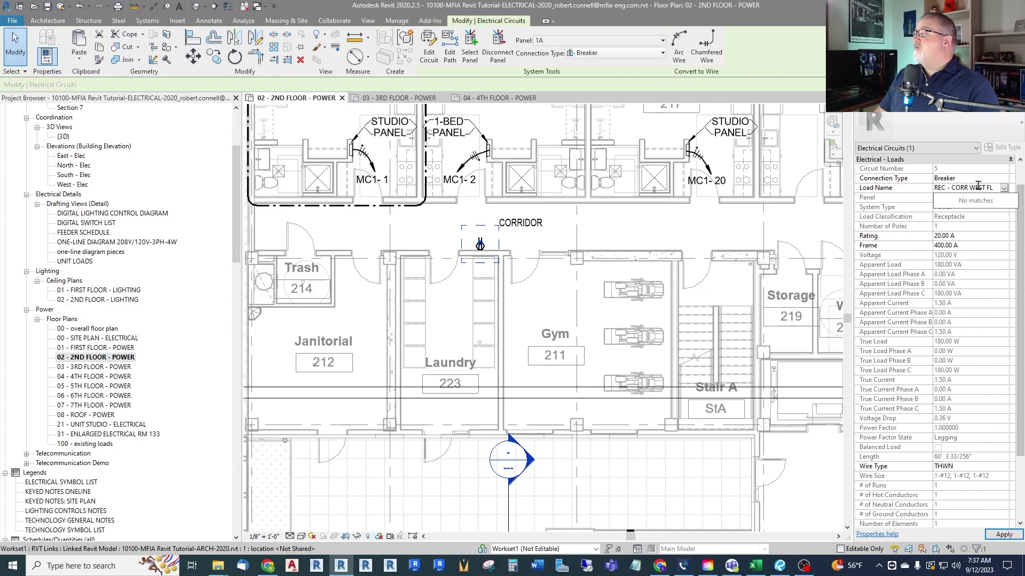
text(WEST FLR 2-)
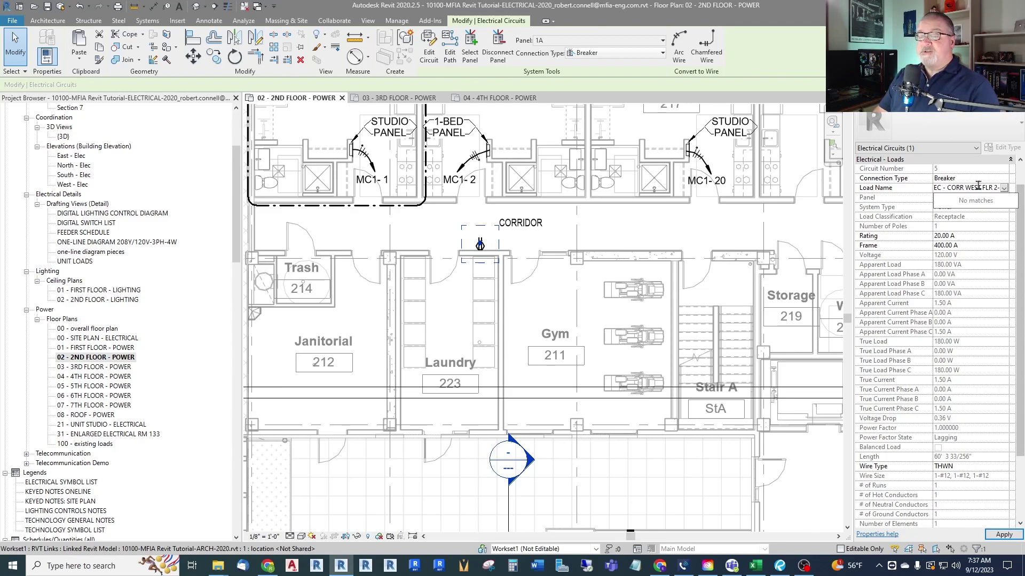
text(7)
key(Return)
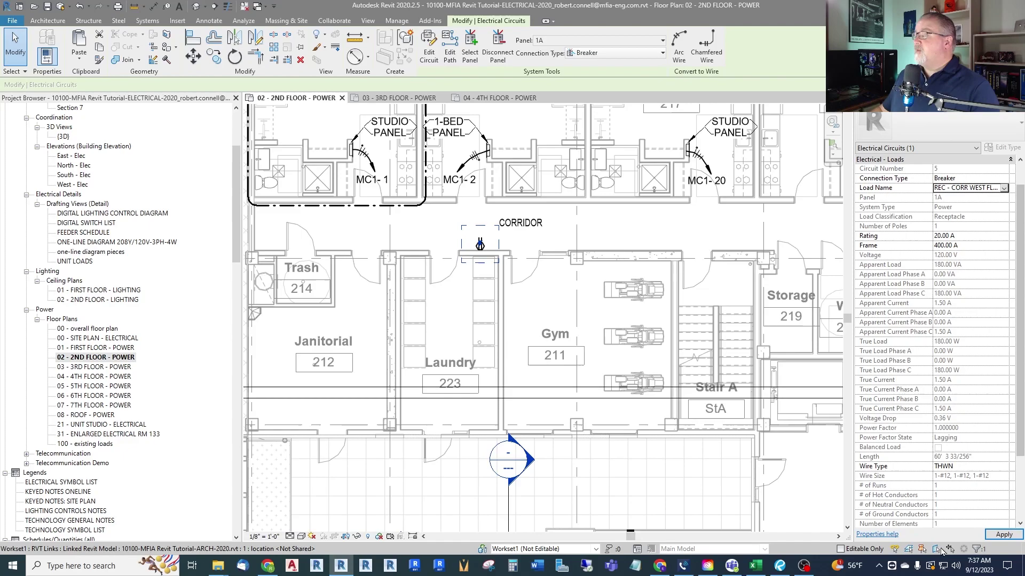
click(1003, 535)
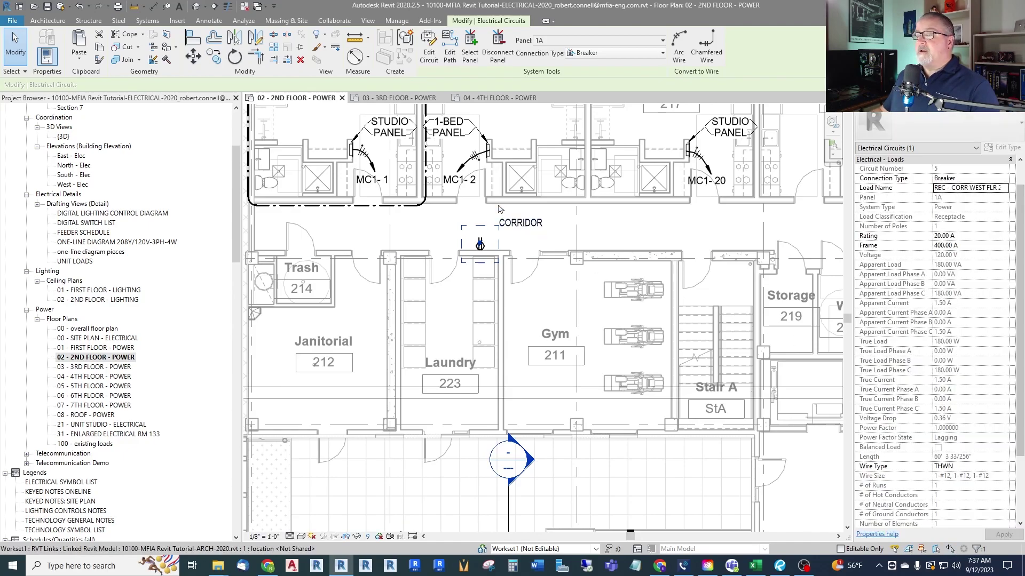
Step: Reselect the corridor receptacle to check its circuit, then clear the selection
key(Escape)
scroll(486, 242, up, 3)
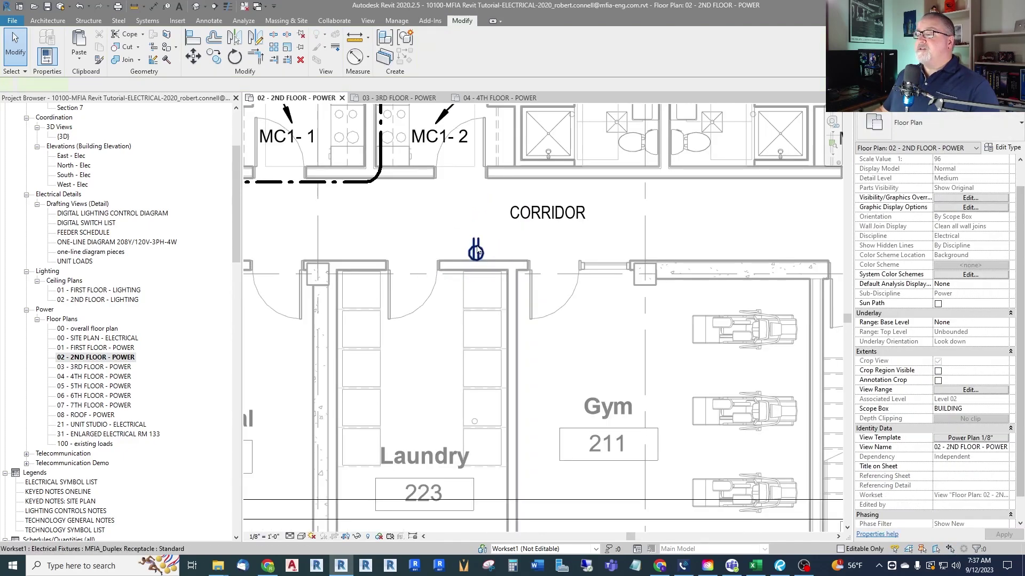
click(476, 251)
key(Escape)
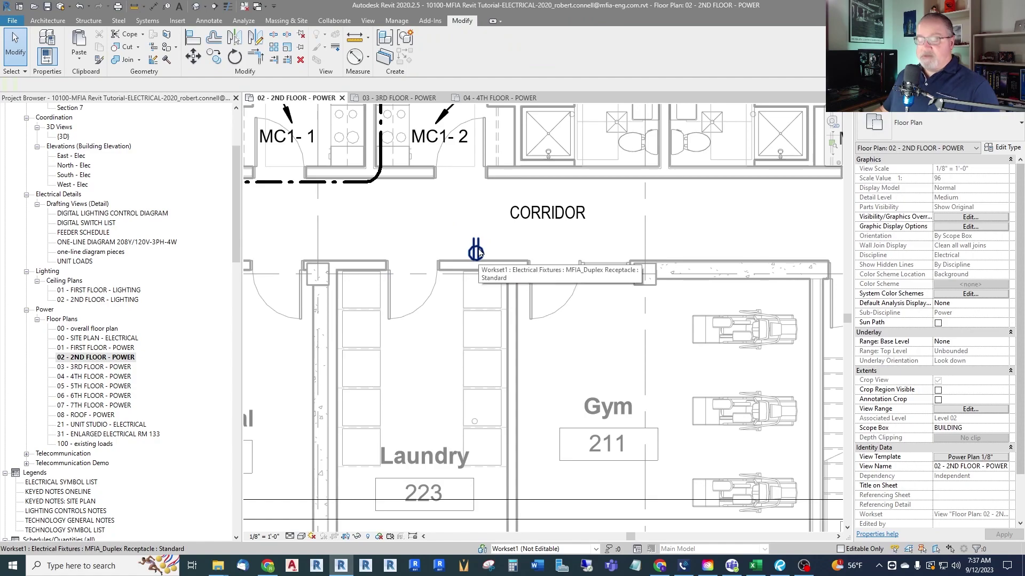
Step: Turn the 2nd-floor corridor receptacle's circuit into an arc wire
key(Tab)
click(478, 252)
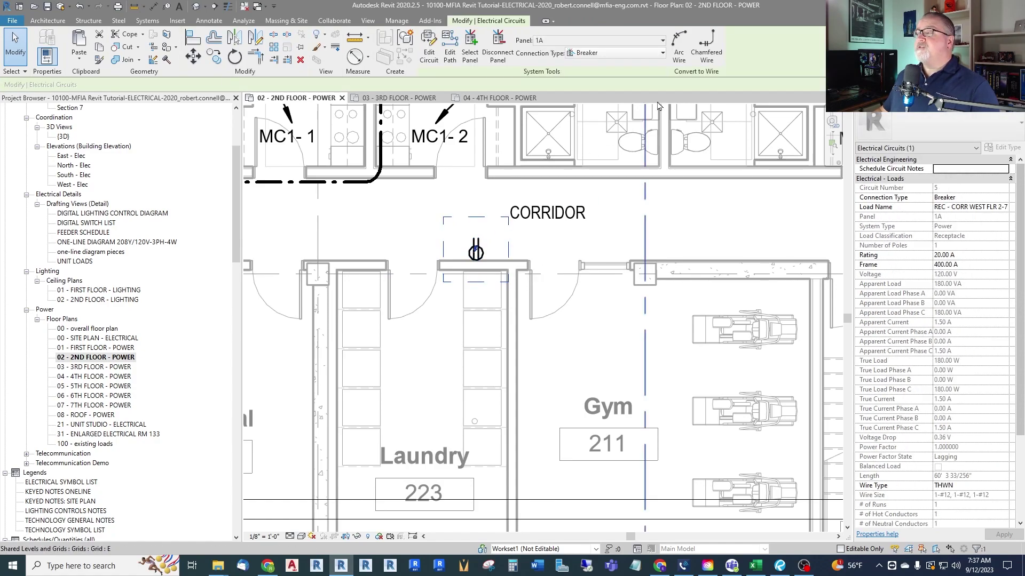
click(679, 52)
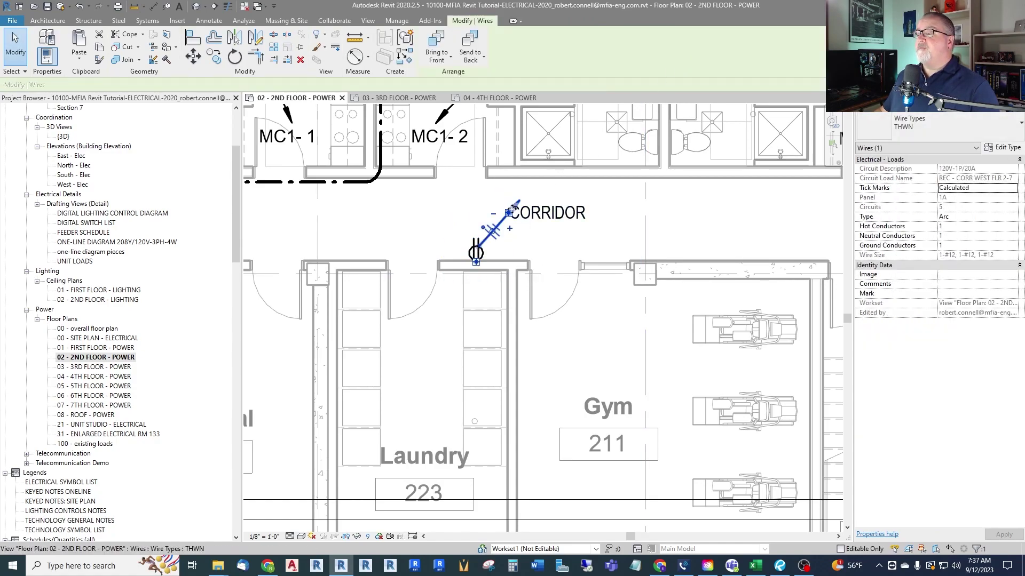
key(Escape)
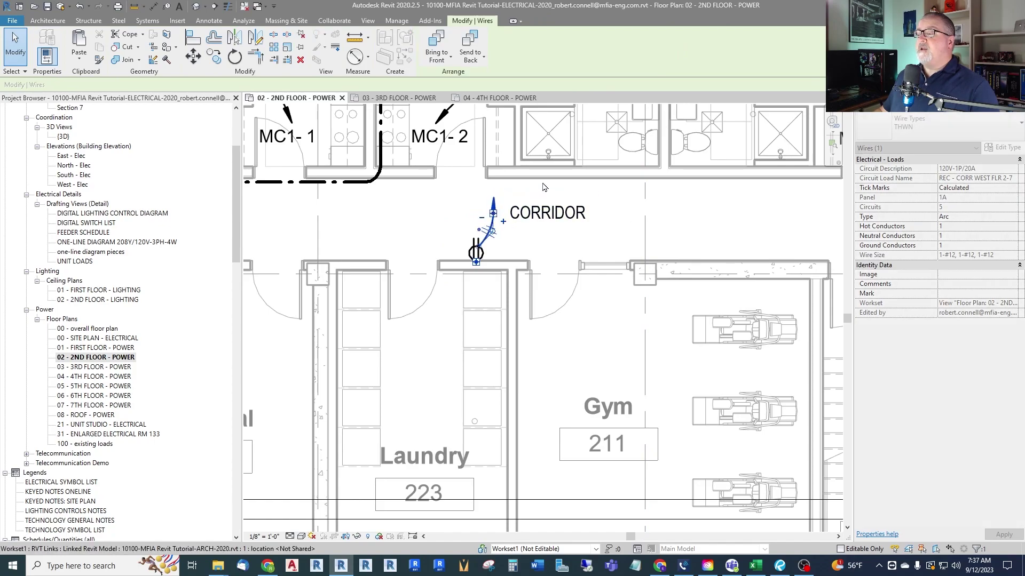
Step: Tag the wire with the 1A-5 circuit tag just above the CORRIDOR label
click(167, 6)
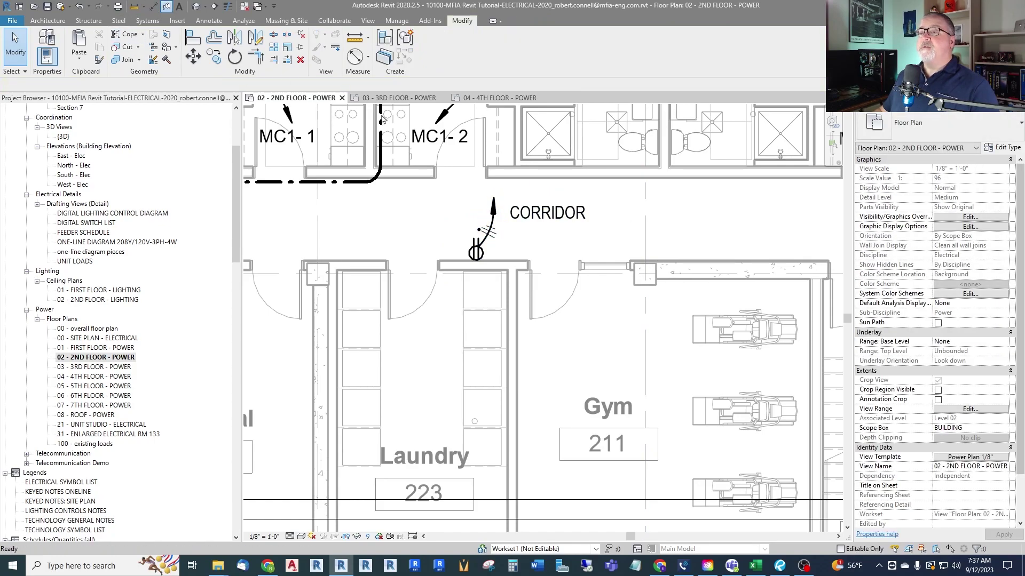
click(486, 202)
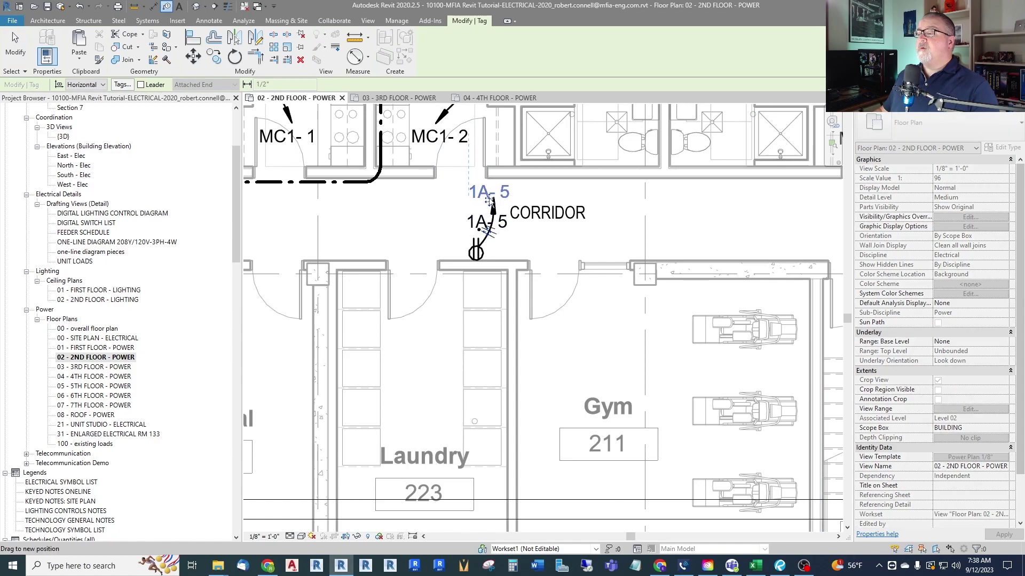
key(Escape)
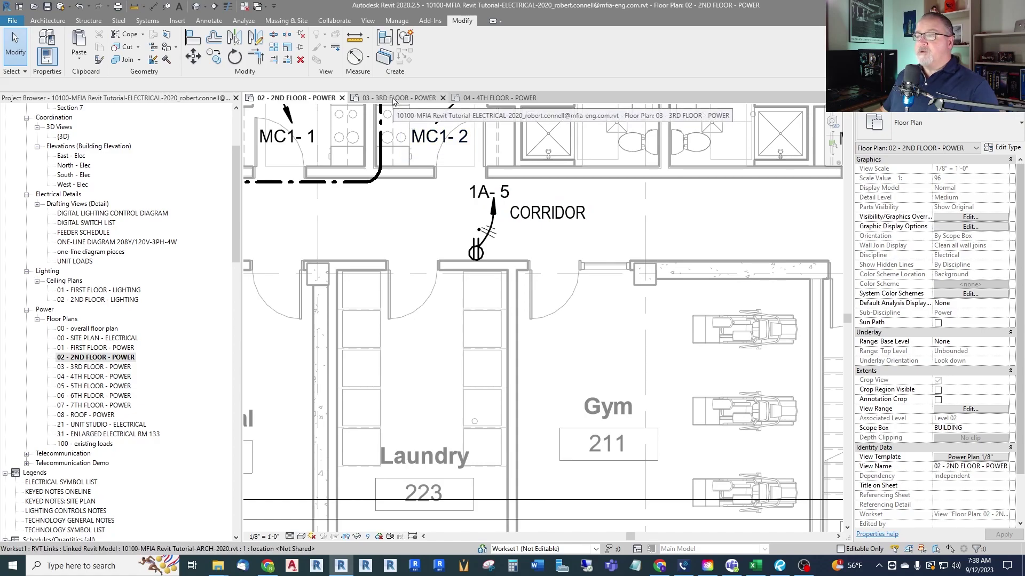
Step: Open the 05, 06 and 07 floor power plans, then return to 02 - 2ND FLOOR - POWER
click(393, 100)
click(480, 101)
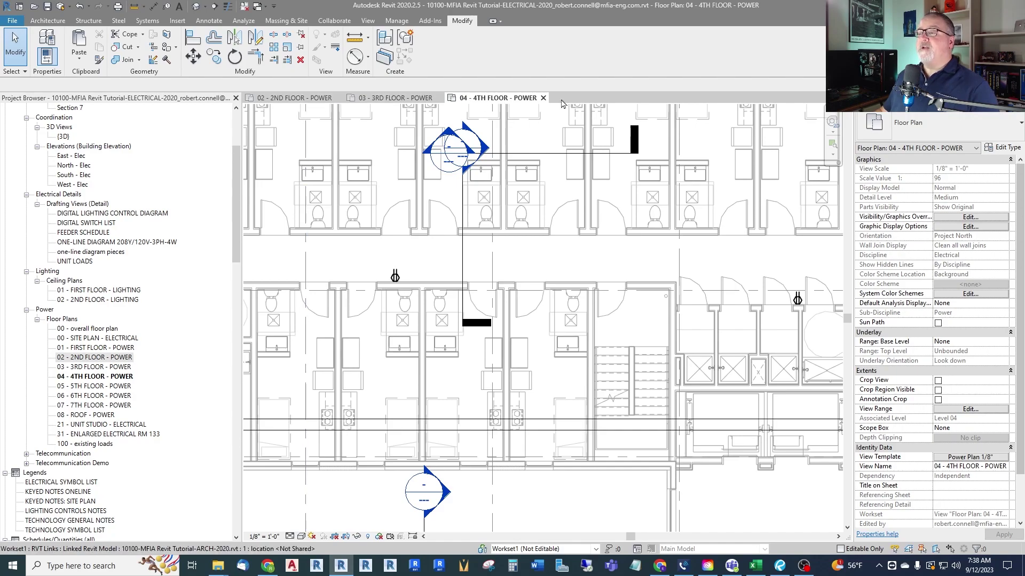
double_click(91, 387)
click(89, 396)
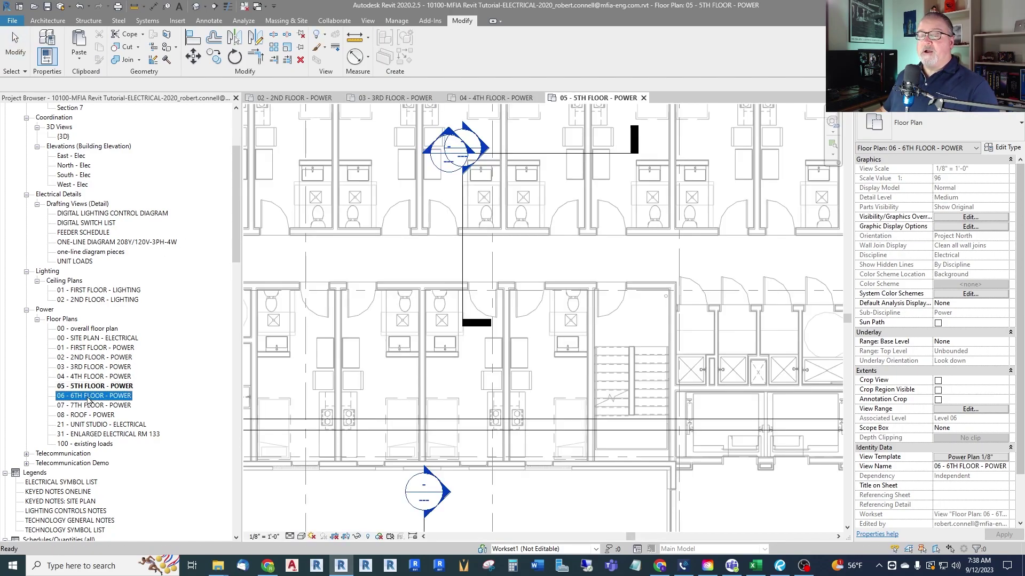
double_click(89, 396)
double_click(90, 406)
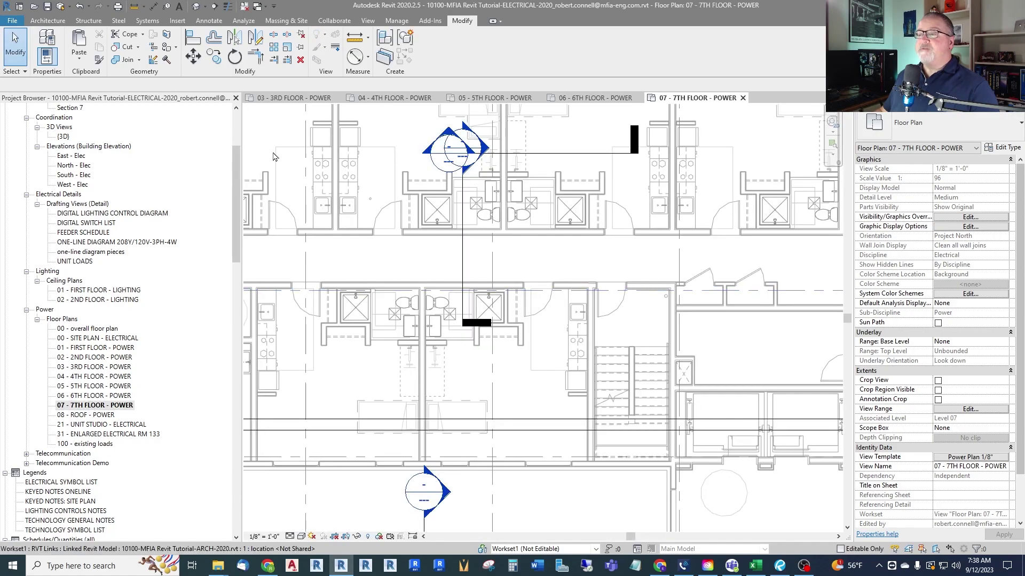
double_click(97, 358)
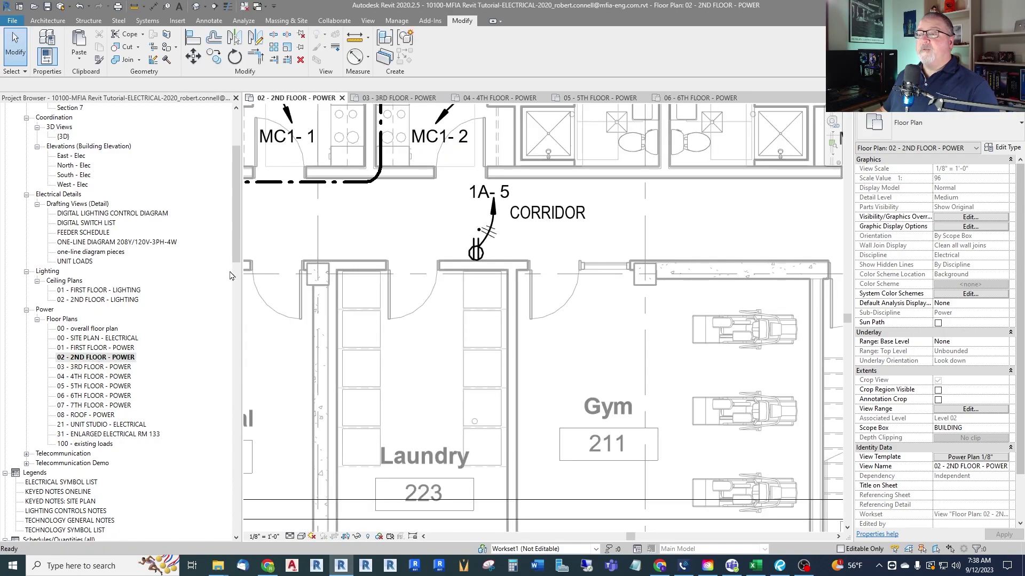
Step: Edit circuit 1A-5 to add the 3rd and 4th floor corridor receptacles, then finish editing
click(480, 255)
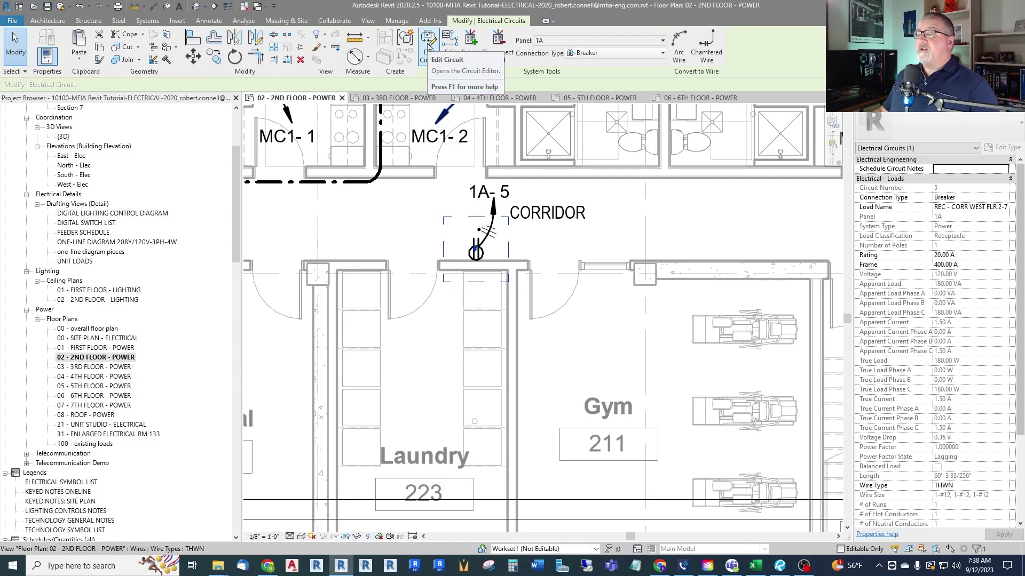
click(428, 42)
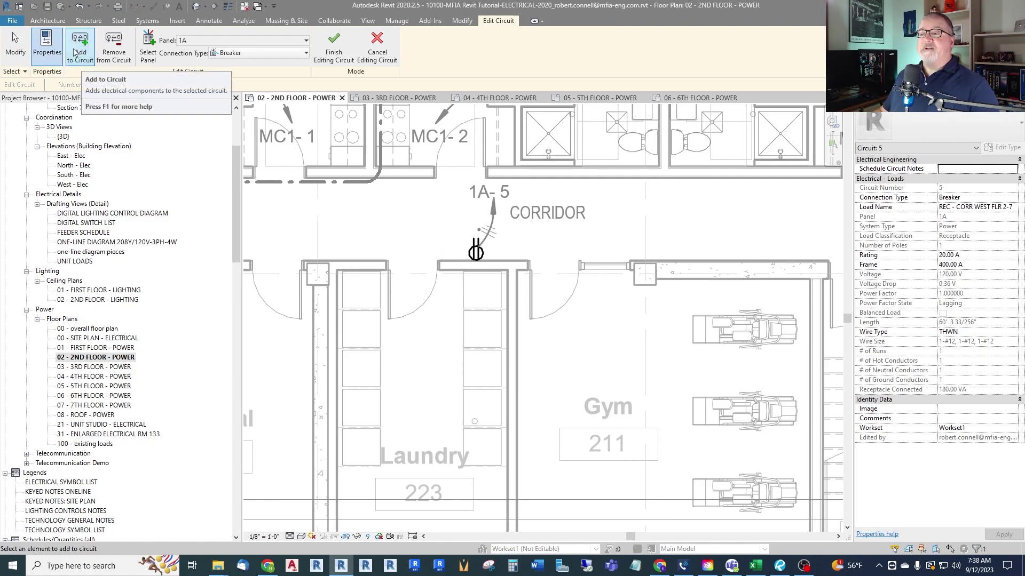
click(392, 98)
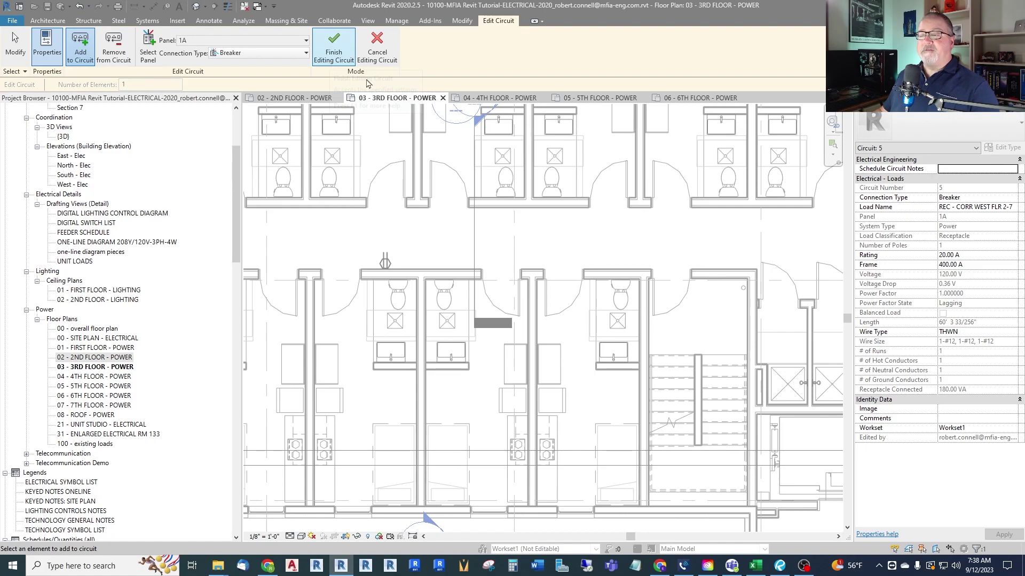
click(385, 265)
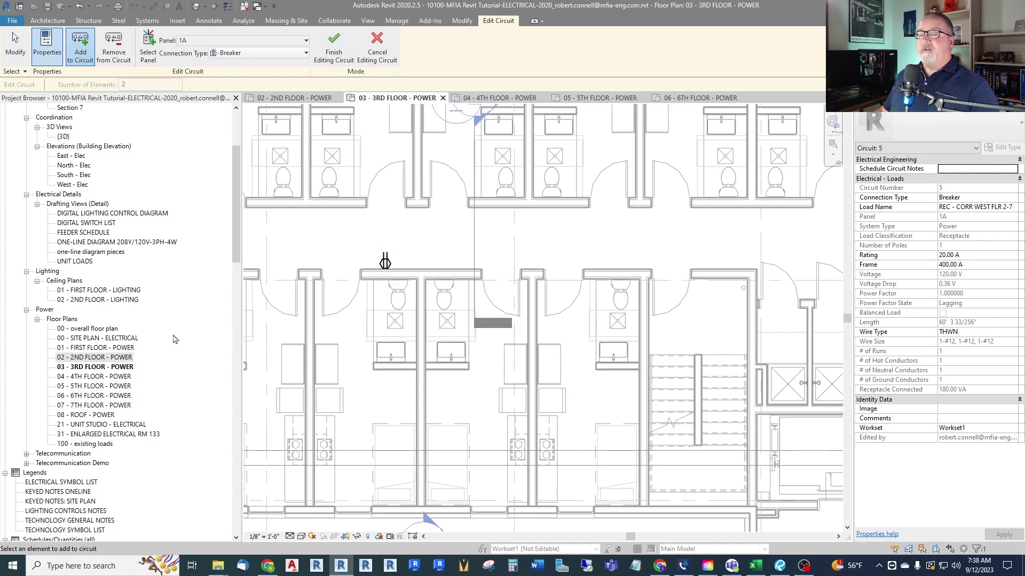
double_click(94, 379)
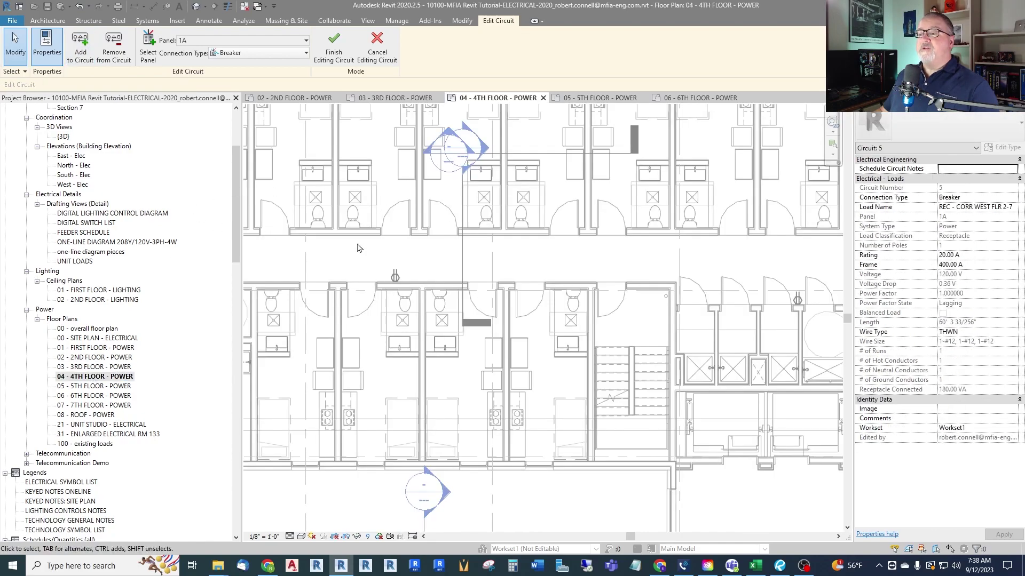
click(80, 47)
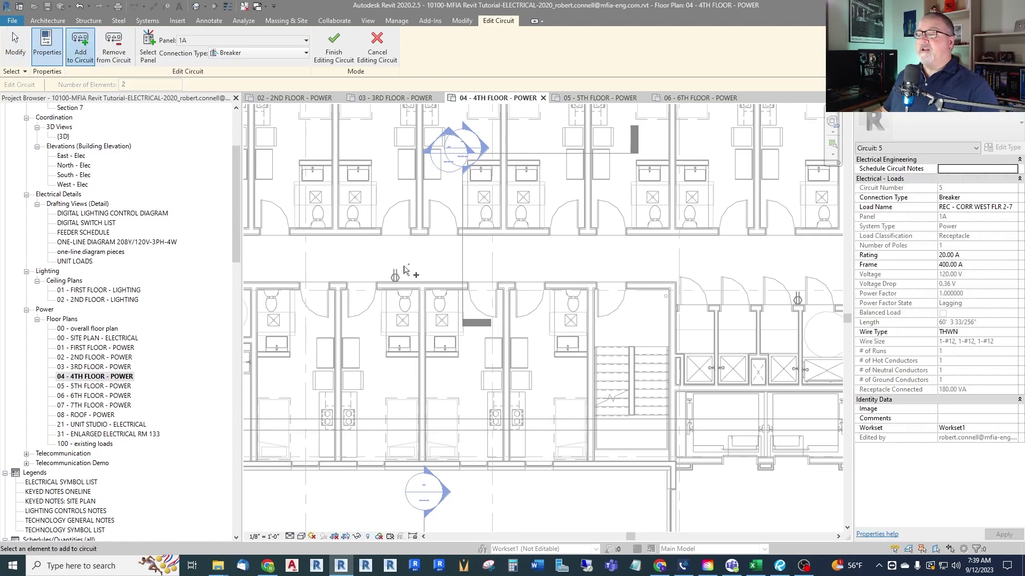
click(396, 275)
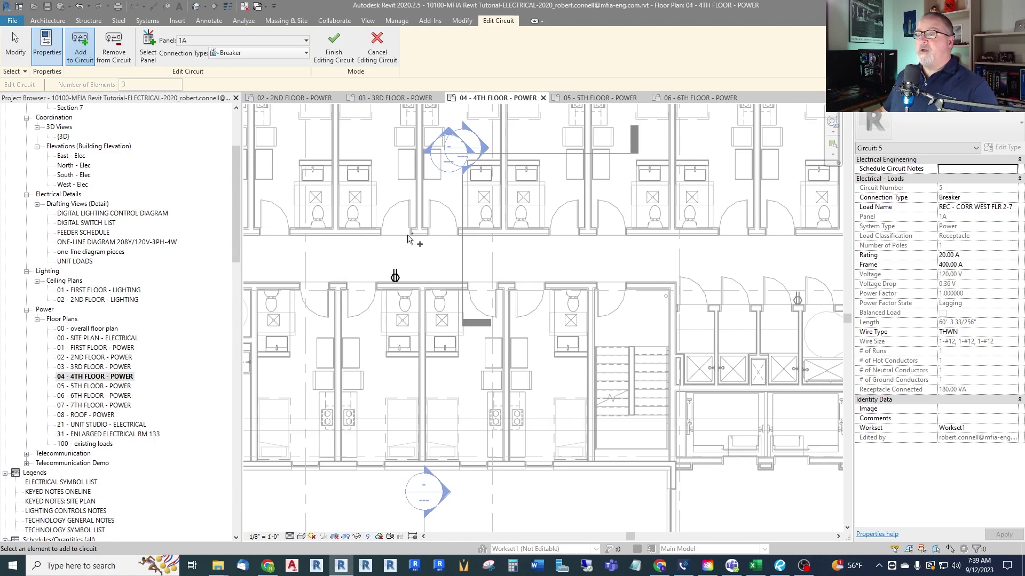
click(340, 62)
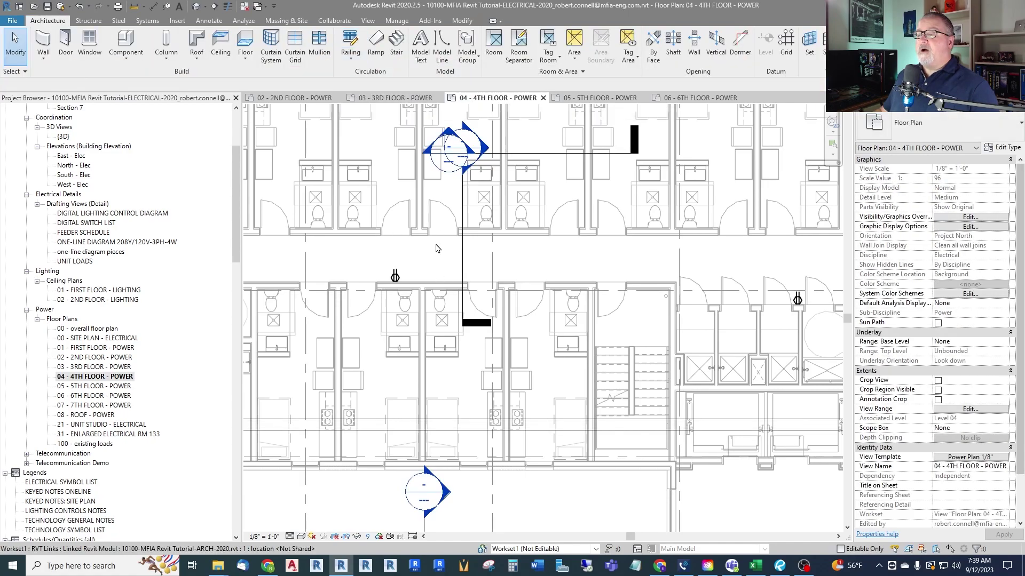
Step: Confirm the 4th floor corridor receptacle is on panel 1A, circuit 5, then start tagging it
click(394, 278)
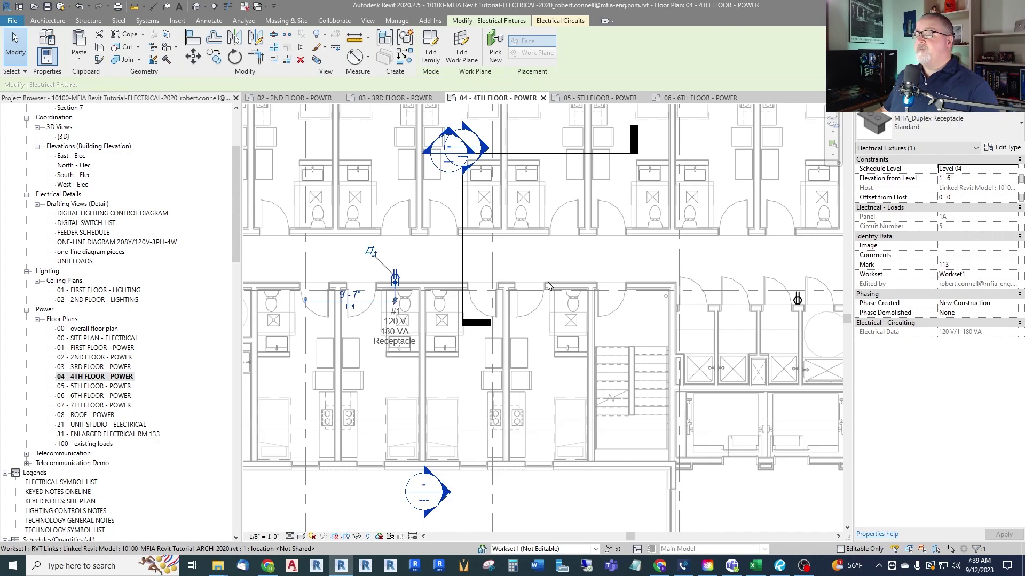
key(Escape)
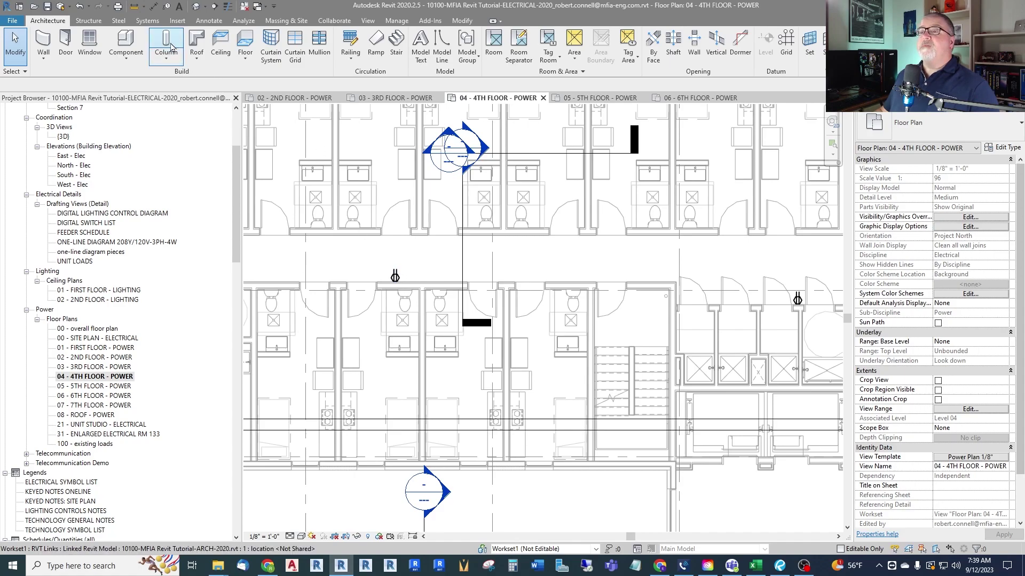
click(385, 271)
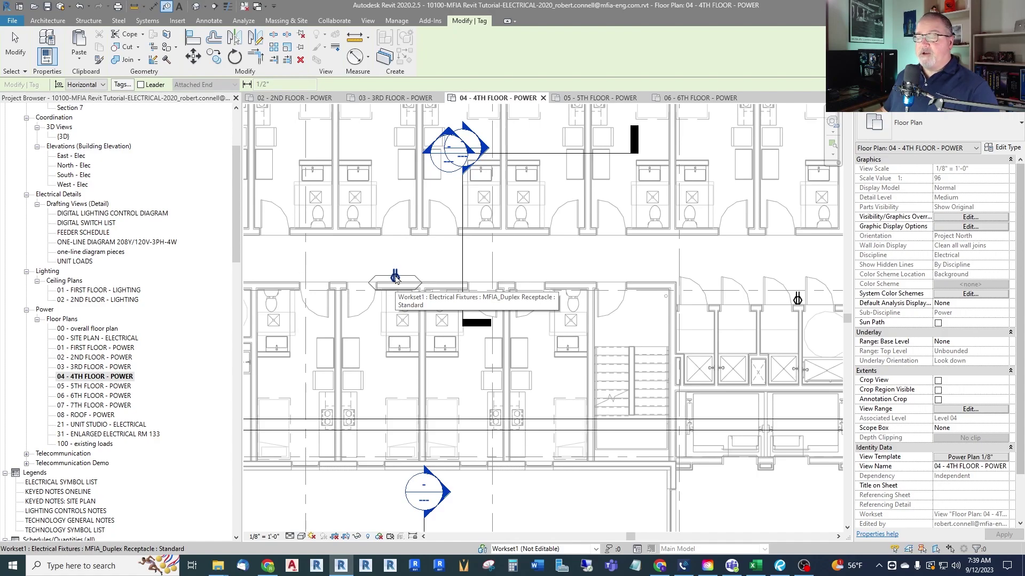
Step: Create a home-run arc wire from the 4th floor receptacle's circuit
key(Escape)
key(Escape)
middle_drag(395, 278, 388, 278)
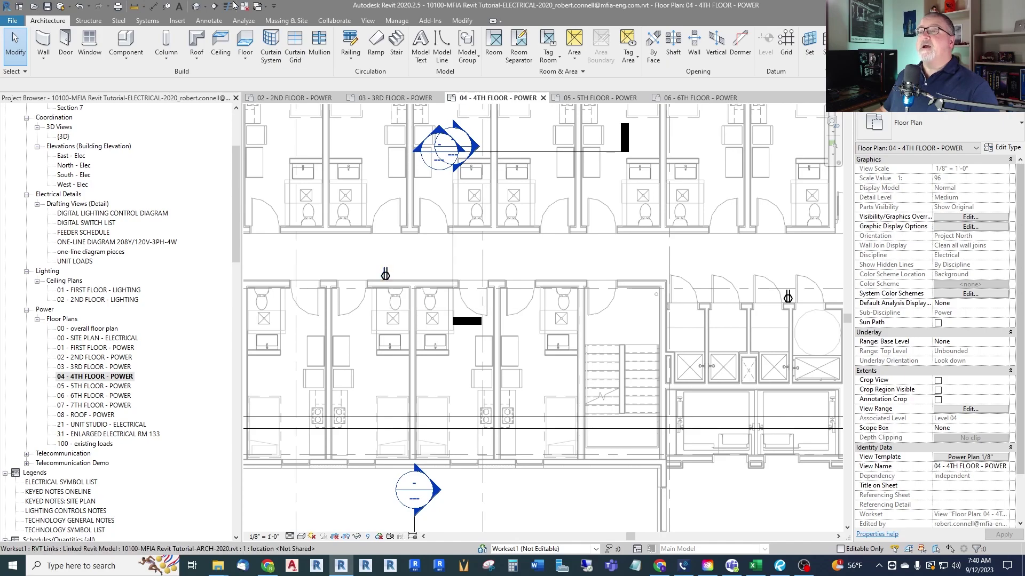
key(t)
key(g)
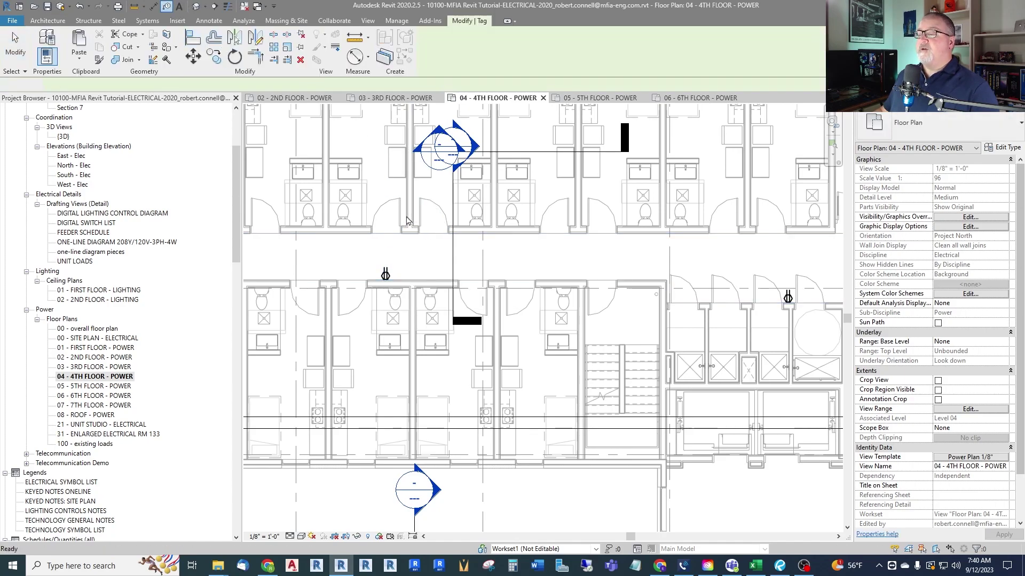
key(Escape)
key(Escape)
click(386, 276)
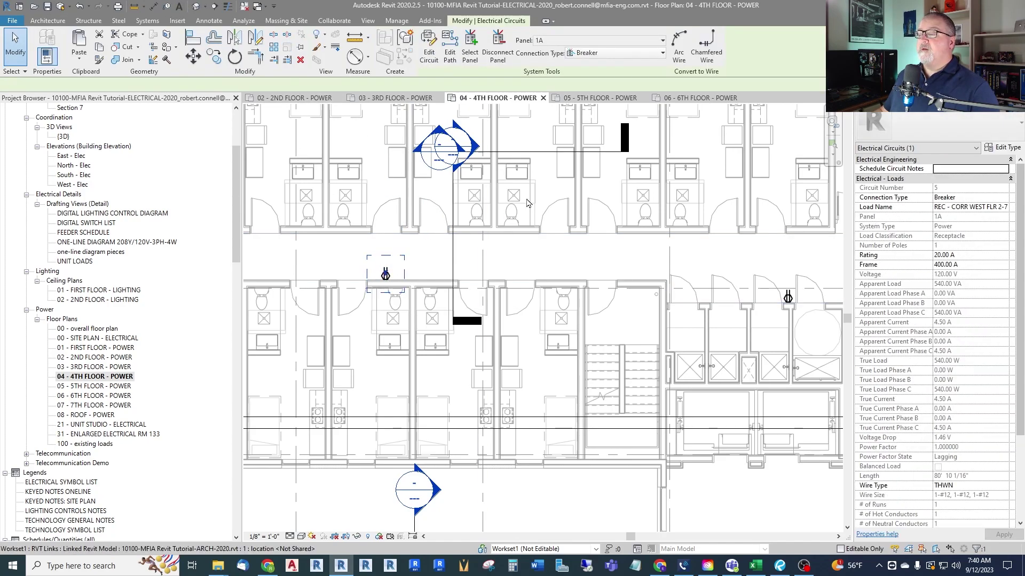
key(Escape)
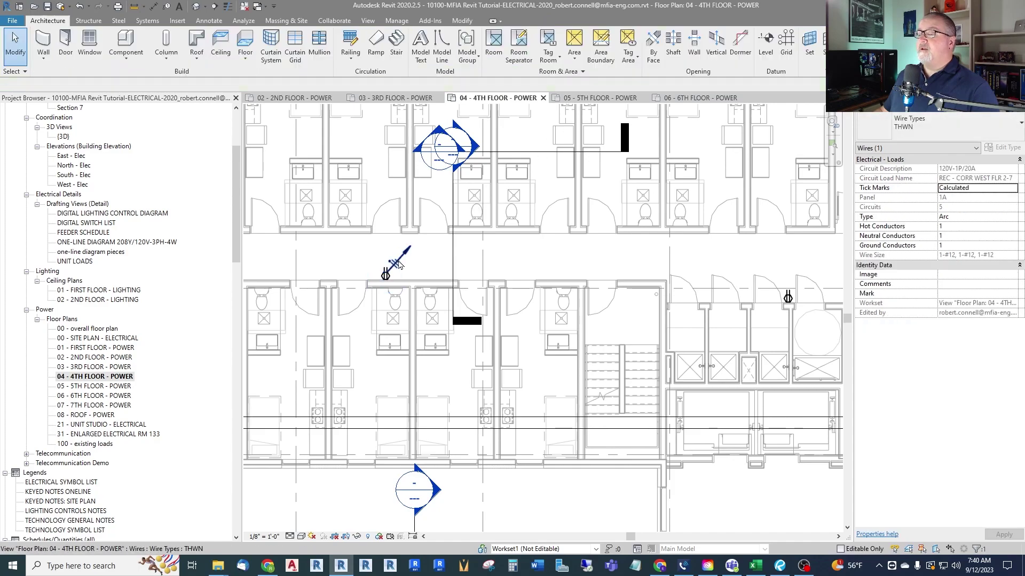
Step: Tag the wire's home-run arrow end with the 1A-5 circuit tag
scroll(390, 259, up, 3)
click(169, 10)
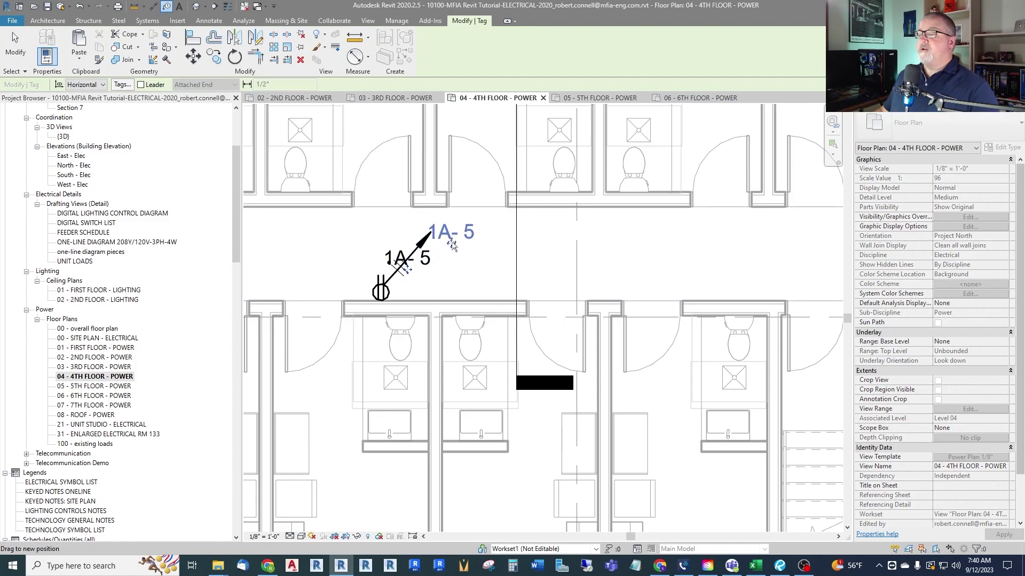
click(460, 243)
key(Escape)
scroll(479, 272, down, 1)
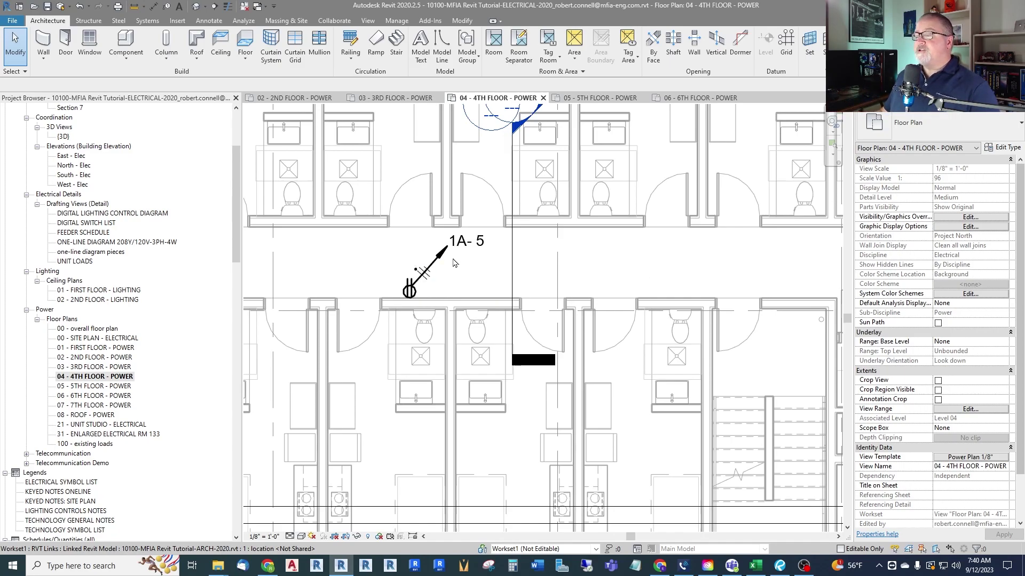
scroll(470, 263, down, 2)
scroll(445, 275, up, 2)
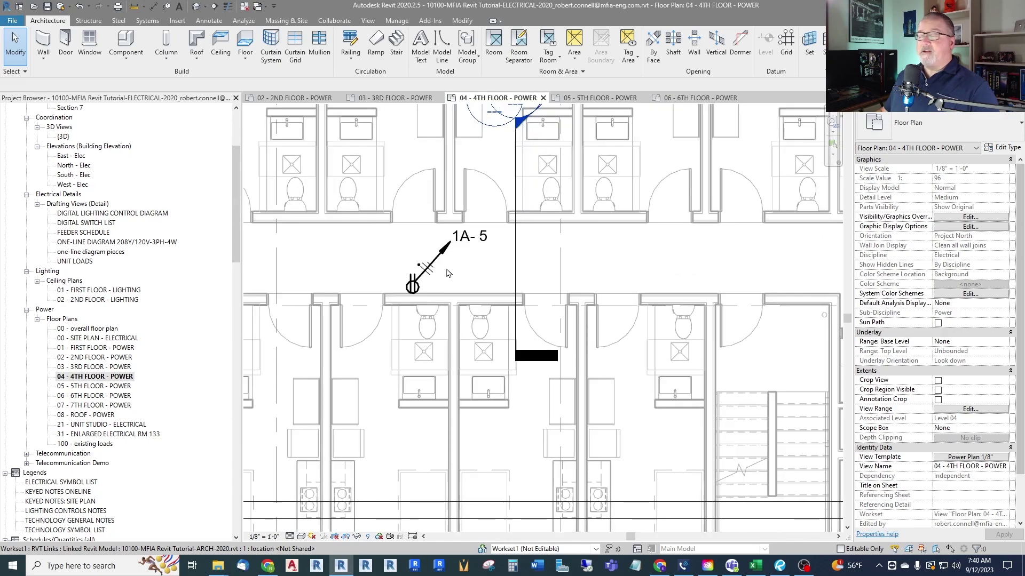
scroll(454, 275, up, 2)
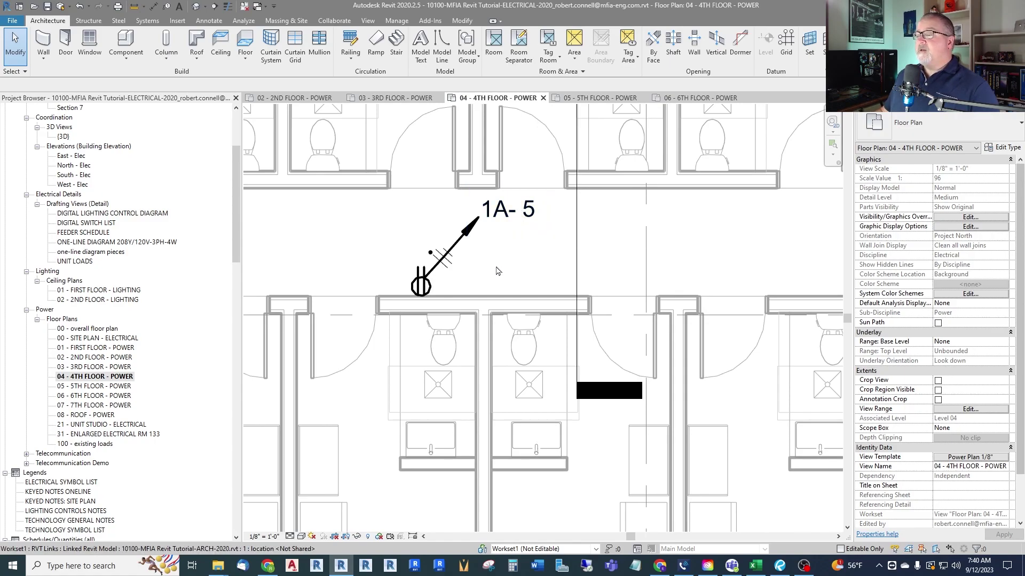
Step: Delete the arc wire and its 1A-5 tag, then tag the receptacle just above it
click(453, 254)
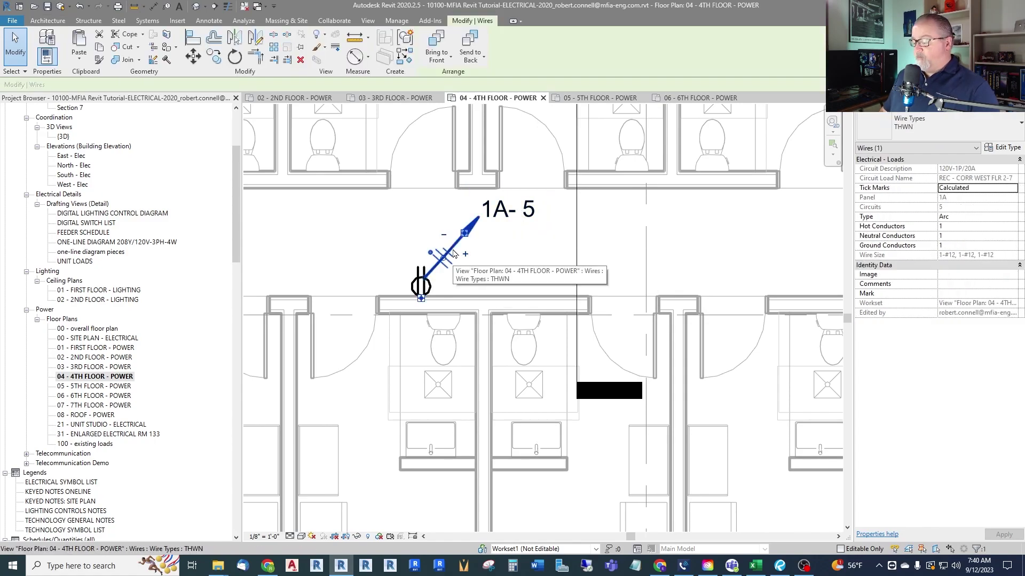
key(Delete)
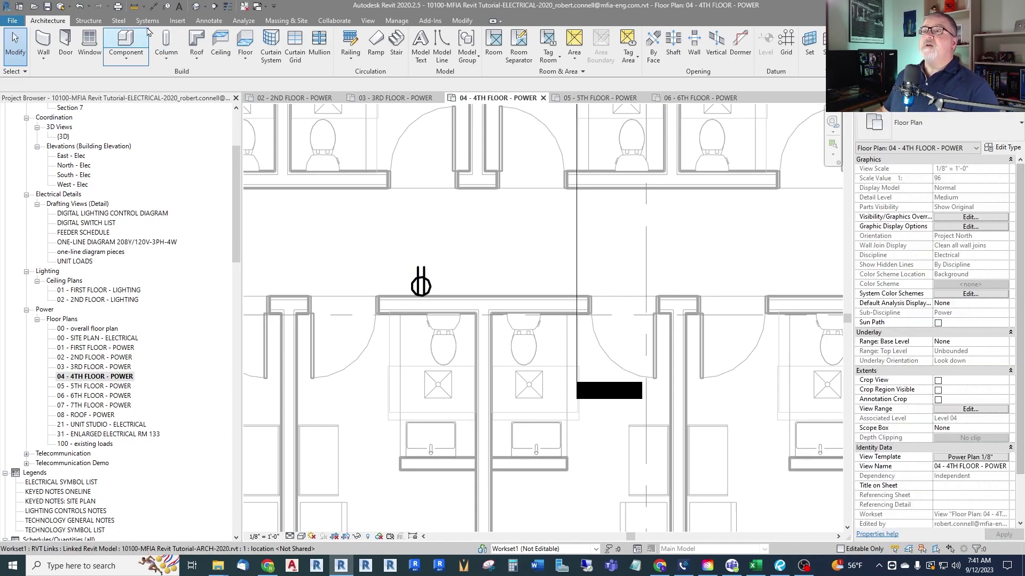
click(167, 6)
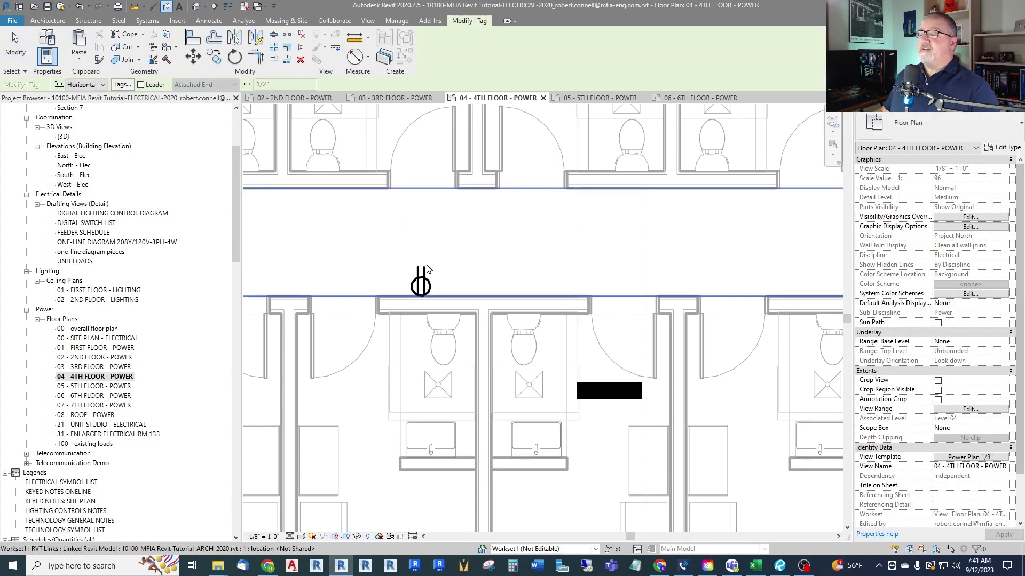
drag(426, 317, 426, 262)
key(Escape)
Step: Change the new tag to Electrical Device Panel Tag reading 1A and position it above the receptacle
click(434, 251)
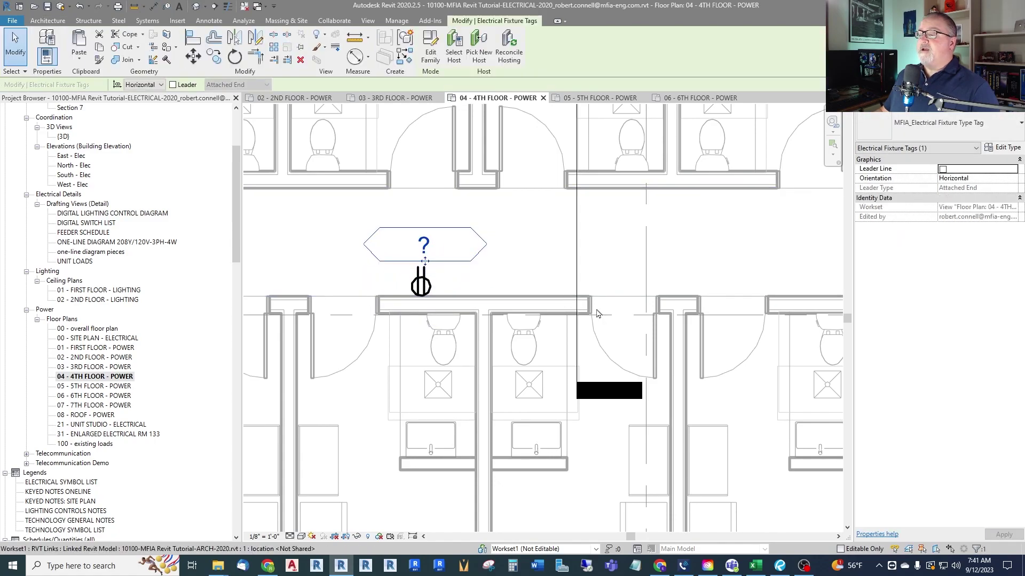
click(969, 125)
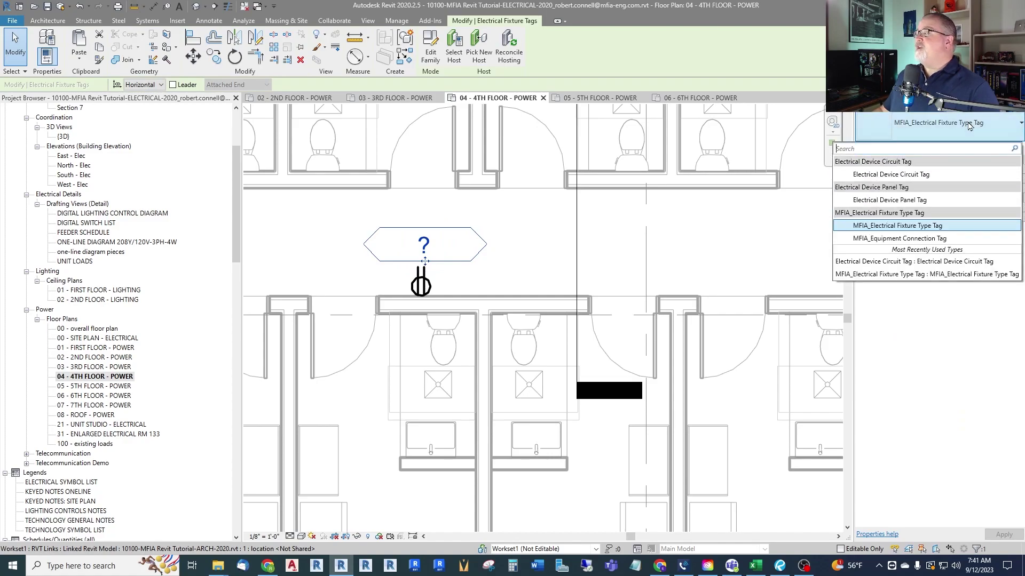
click(900, 201)
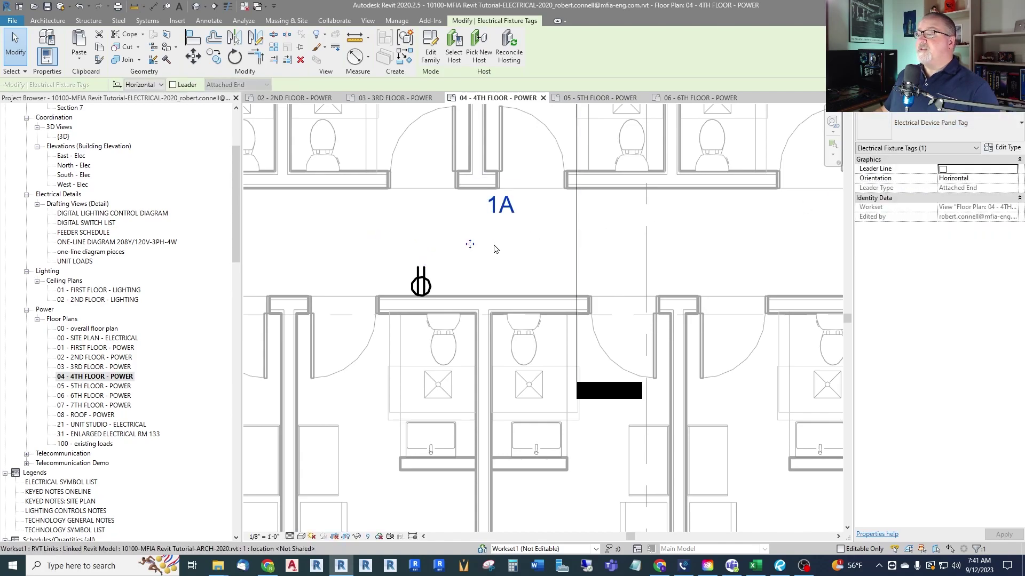
drag(470, 244, 364, 288)
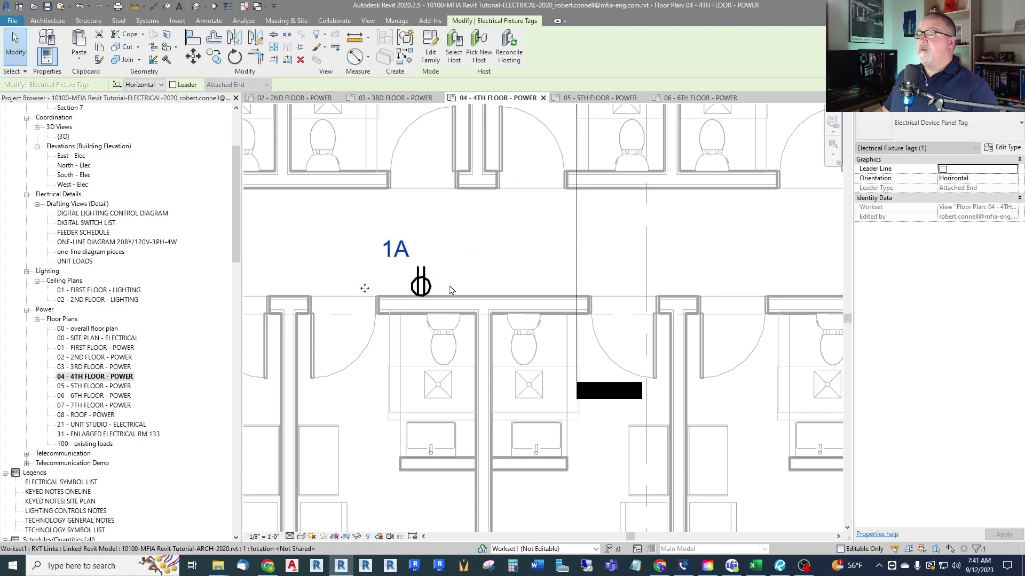
key(Escape)
Step: Create a similar second tag on the receptacle, placed beside the first 1A tag
right_click(400, 241)
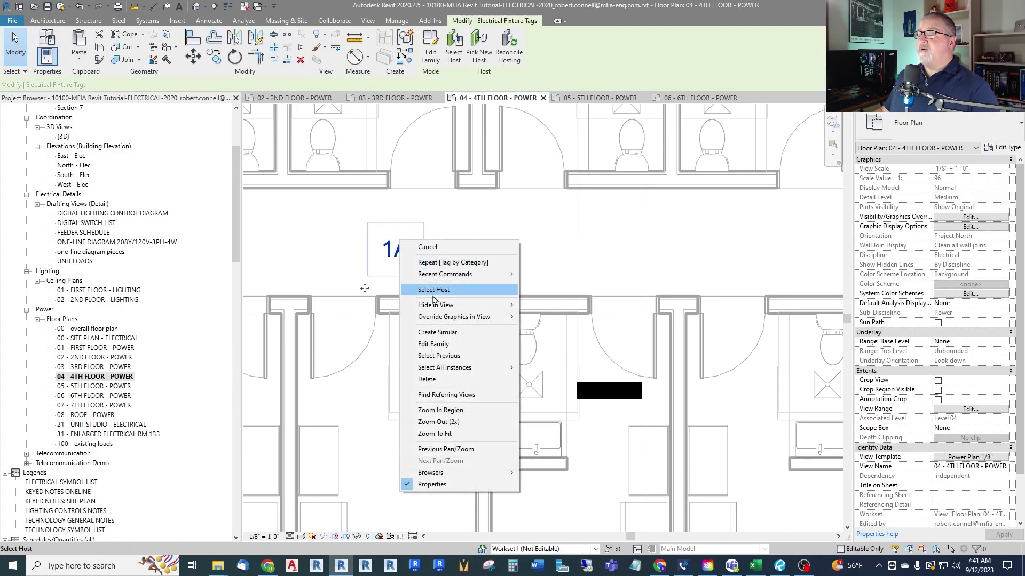
click(438, 332)
click(421, 283)
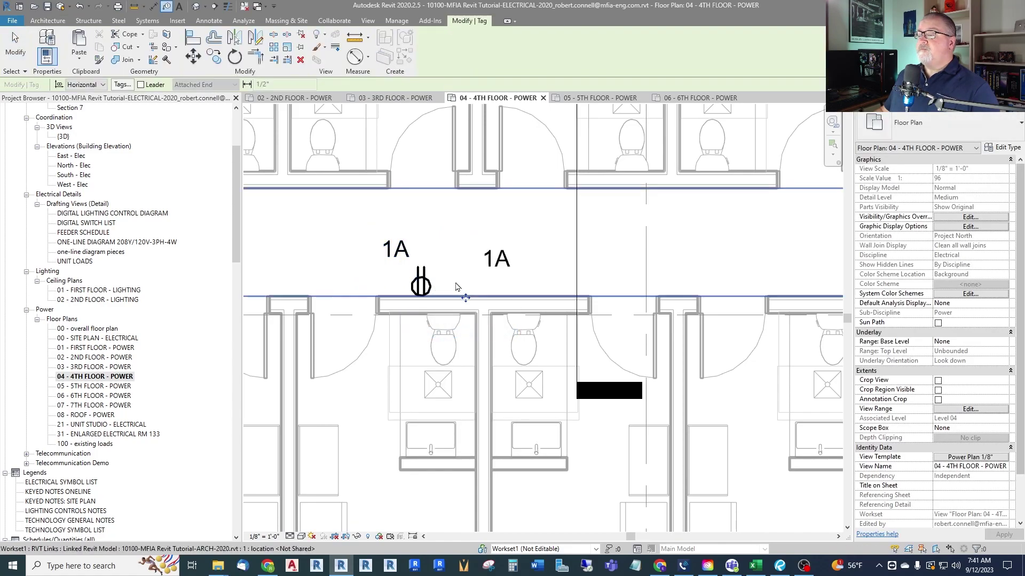
drag(457, 287, 419, 286)
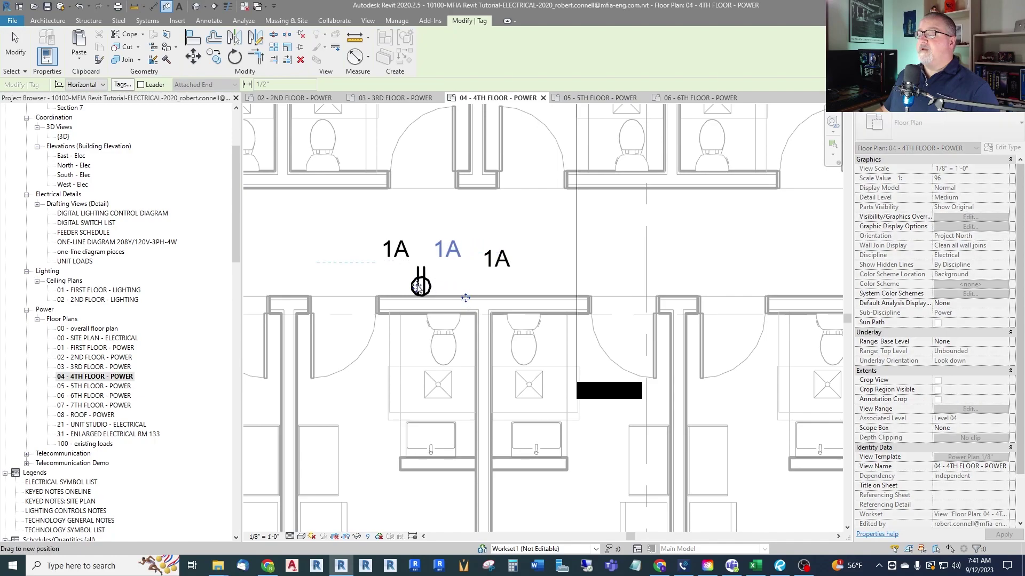
key(Escape)
key(Escape)
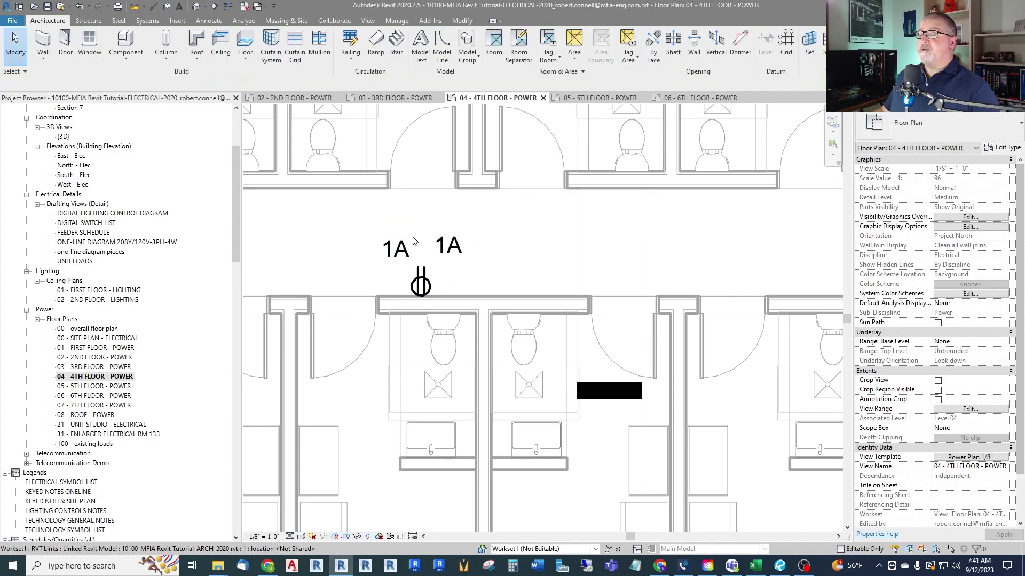
Step: Switch the second tag to Electrical Device Circuit Tag reading 5 and nudge it into place
click(454, 254)
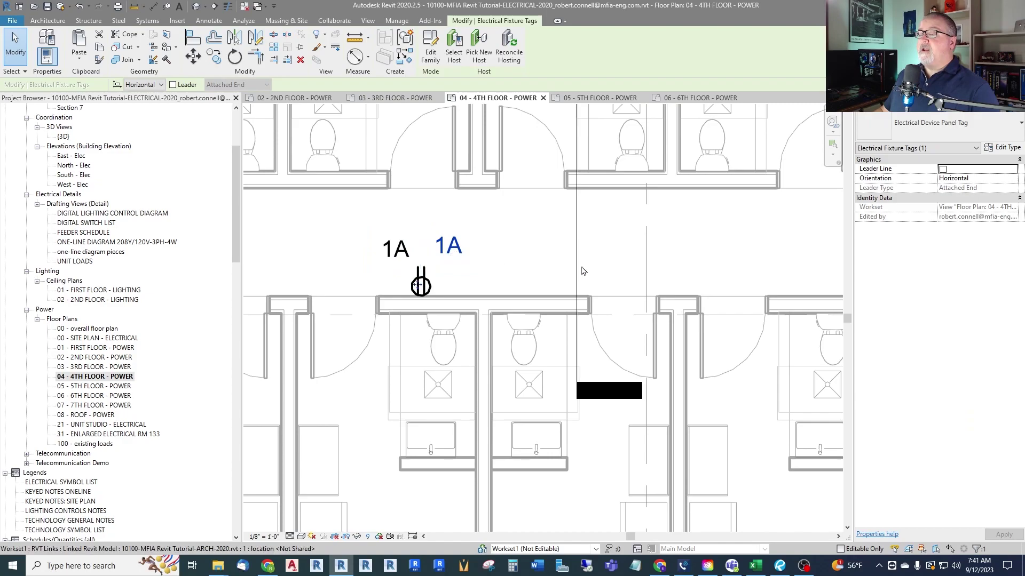
click(939, 124)
click(913, 175)
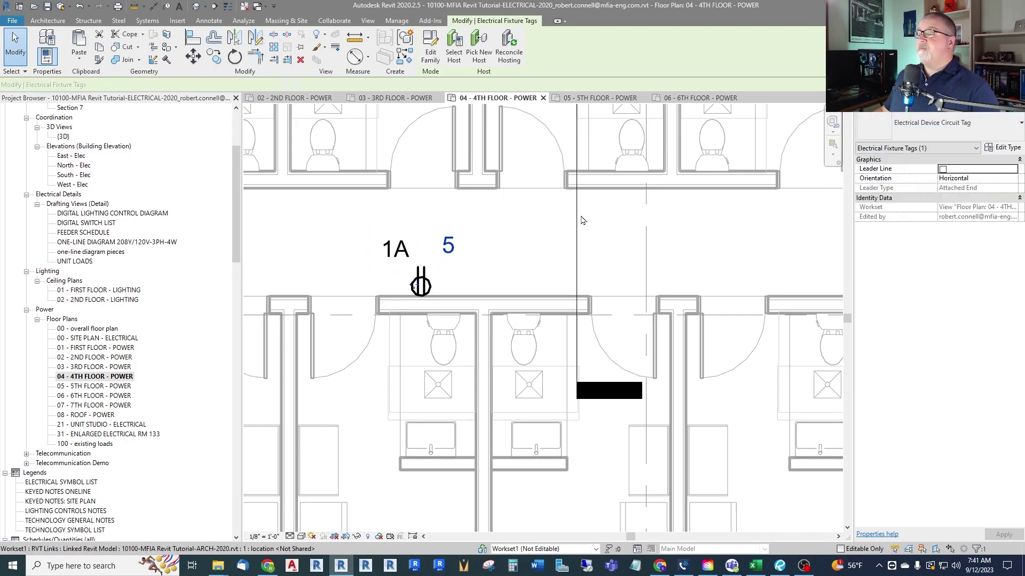
click(434, 217)
scroll(416, 210, up, 3)
click(483, 265)
drag(483, 265, 472, 272)
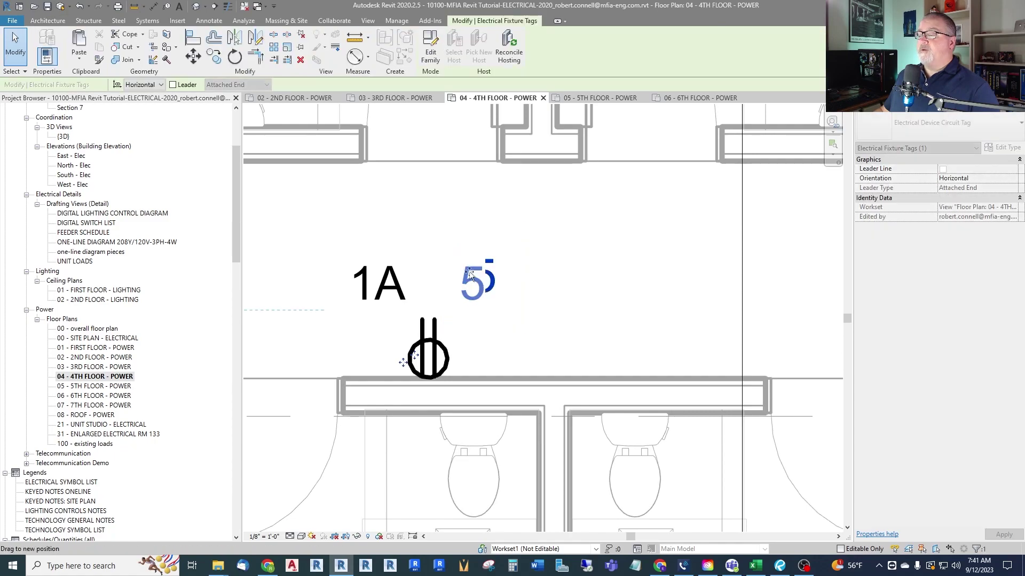
key(Escape)
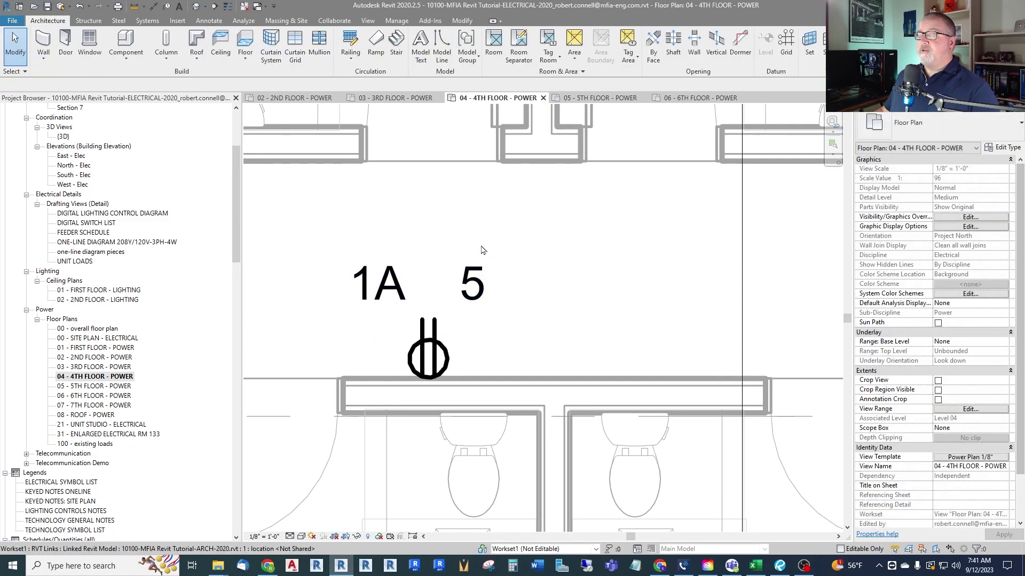
scroll(453, 243, down, 2)
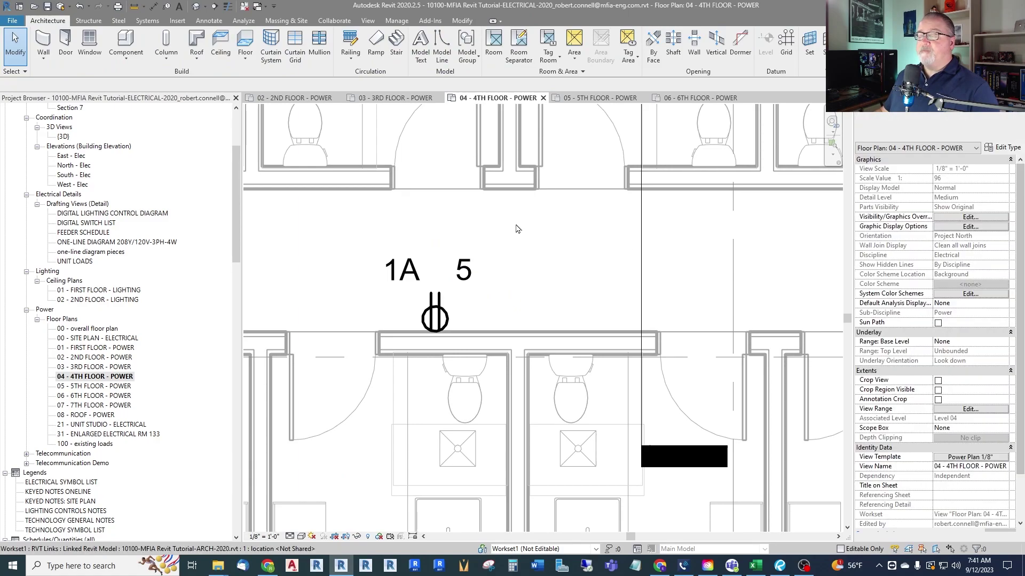
Step: Open the 1A tag's Electrical Device Panel Tag family and select its Panel label
click(409, 276)
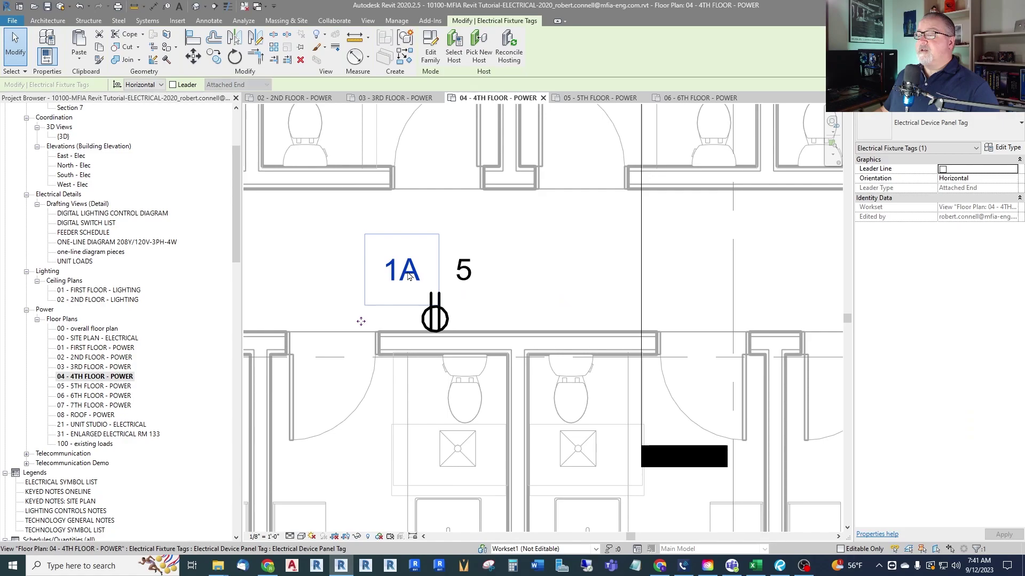
click(434, 59)
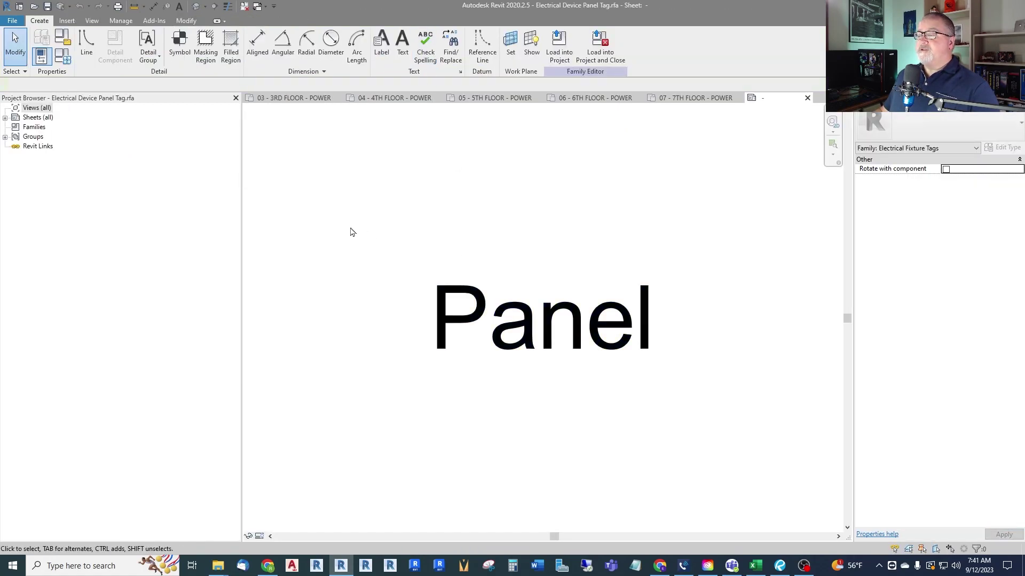
scroll(350, 229, down, 2)
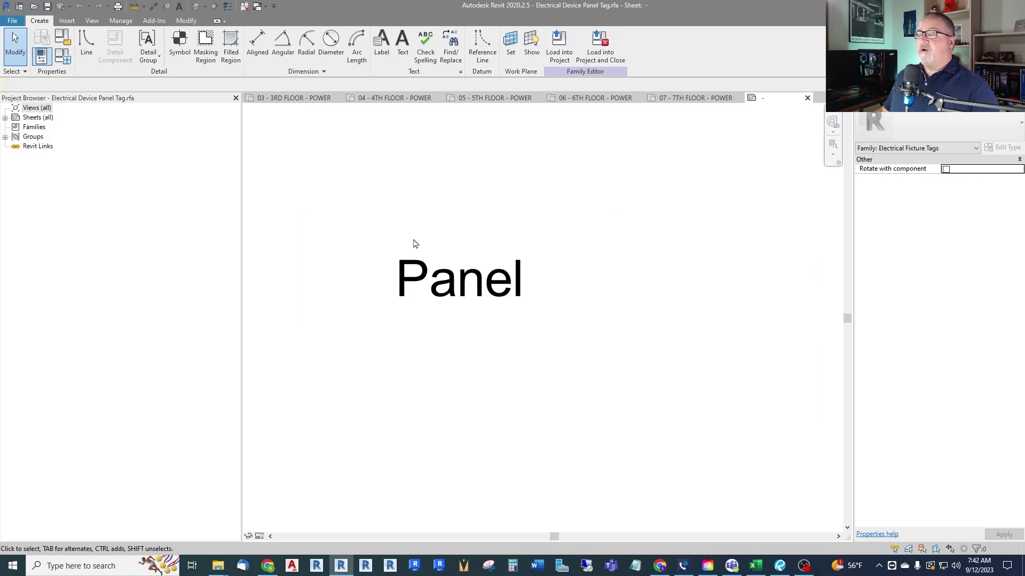
scroll(451, 206, up, 1)
click(463, 300)
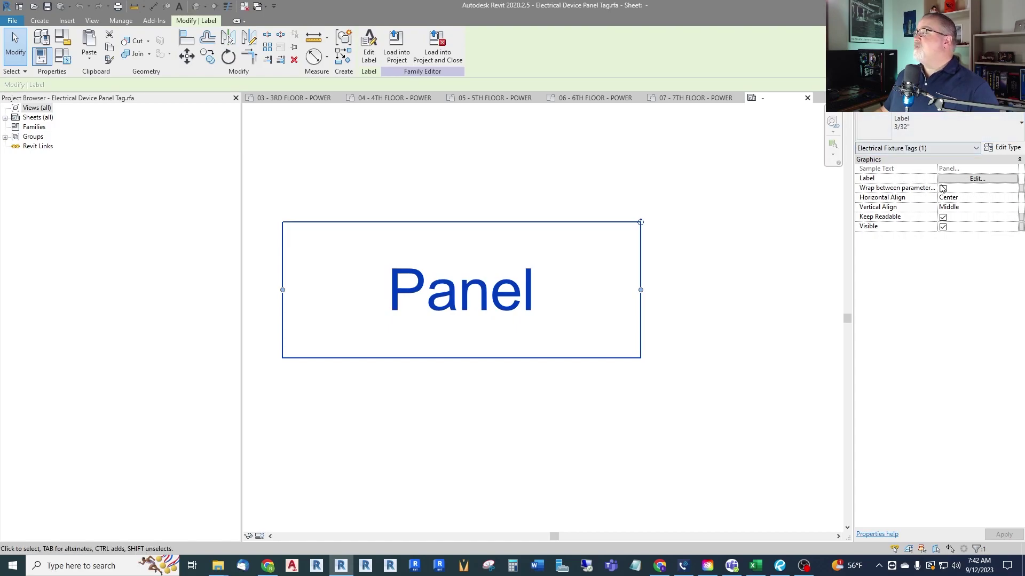
Step: Add Circuit Number after Panel in the label parameters, with sample value Circuit
click(978, 179)
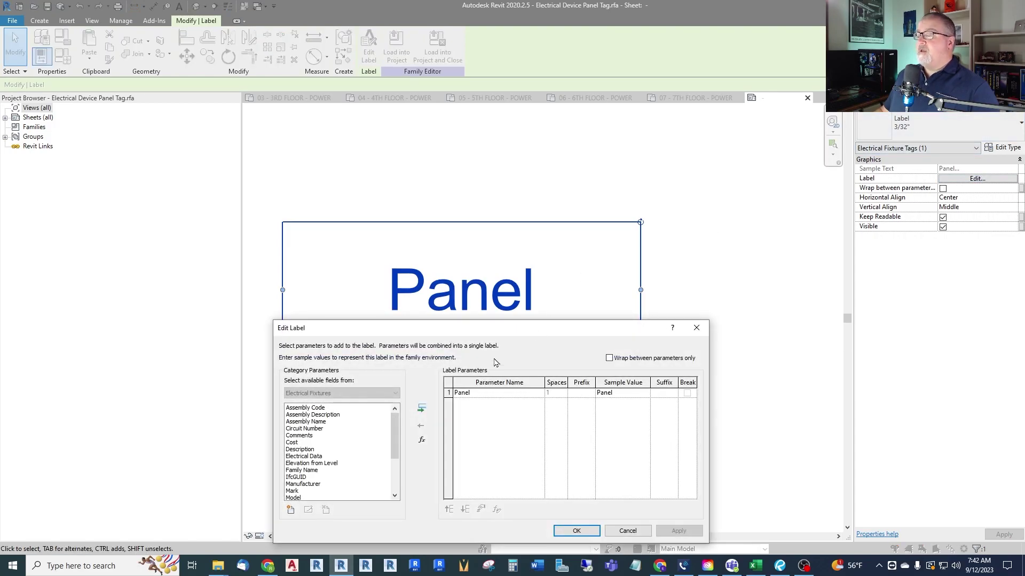
drag(490, 334, 476, 191)
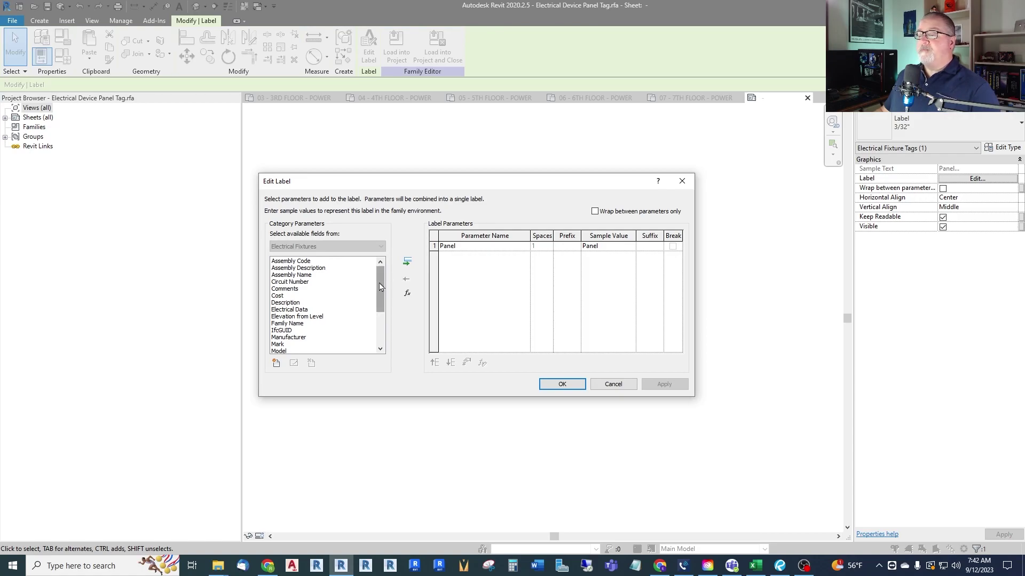
mouse_move(380, 286)
mouse_down()
mouse_move(381, 328)
mouse_move(380, 273)
mouse_up()
click(295, 282)
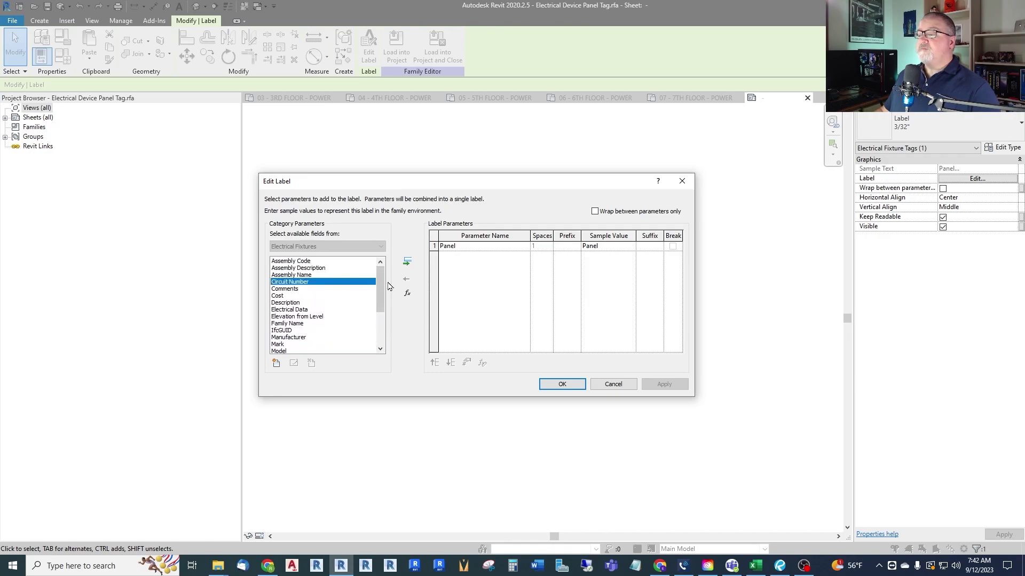
click(406, 264)
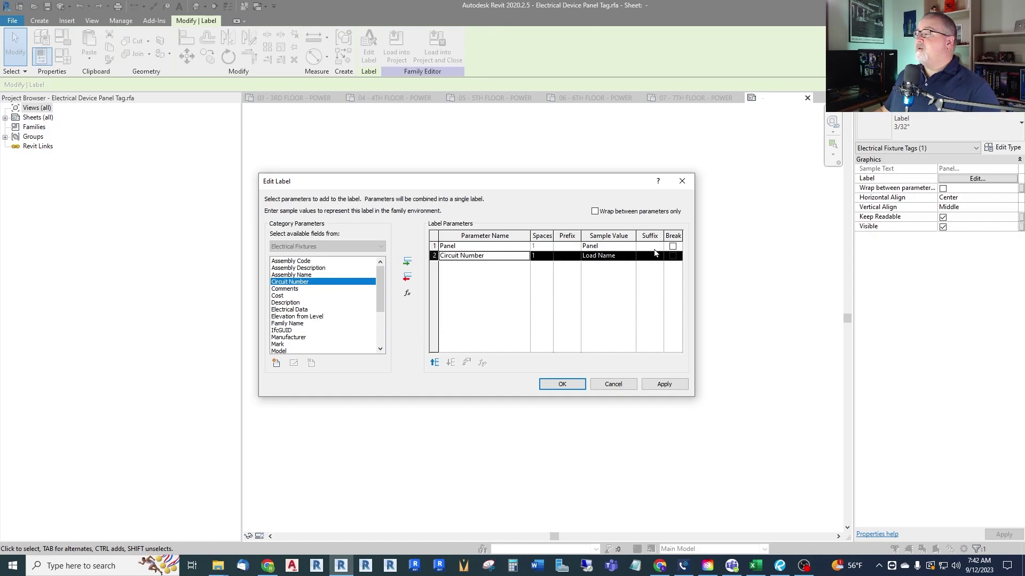
click(562, 384)
double_click(549, 407)
click(627, 258)
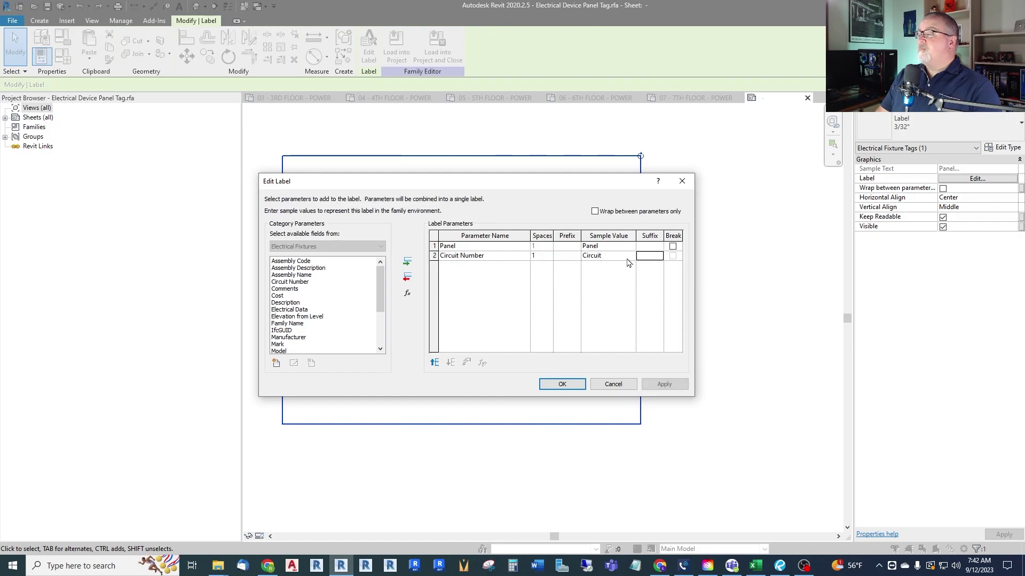
Step: Confirm the Circuit sample value and widen the label to fit on one line
click(564, 384)
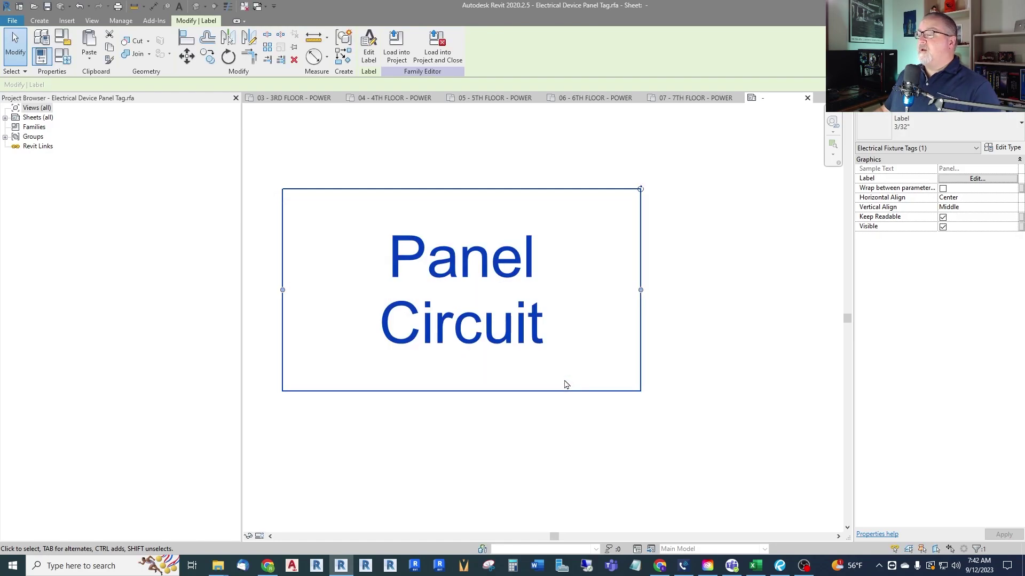
scroll(447, 374, down, 2)
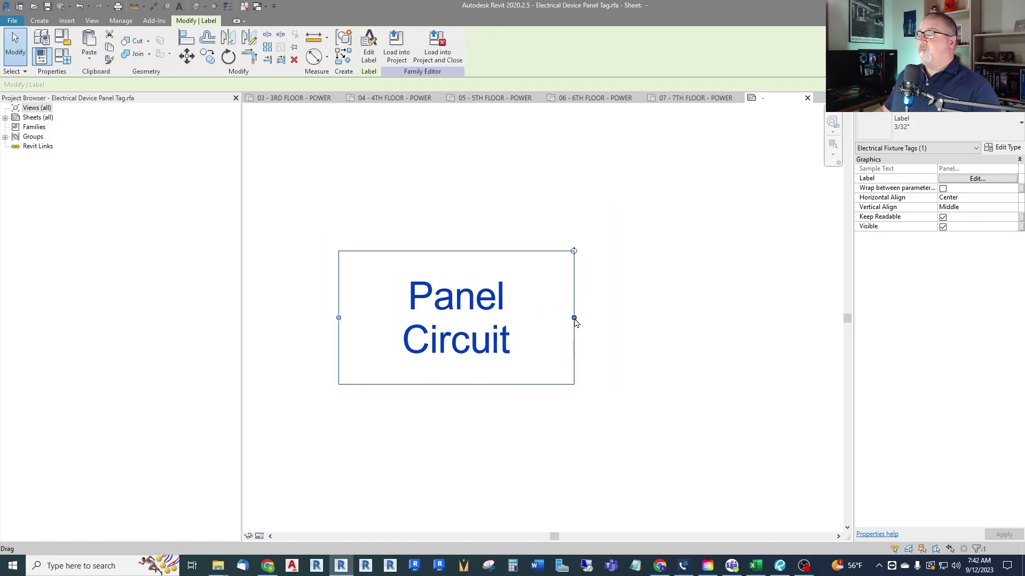
drag(574, 318, 675, 318)
click(505, 352)
scroll(497, 320, up, 2)
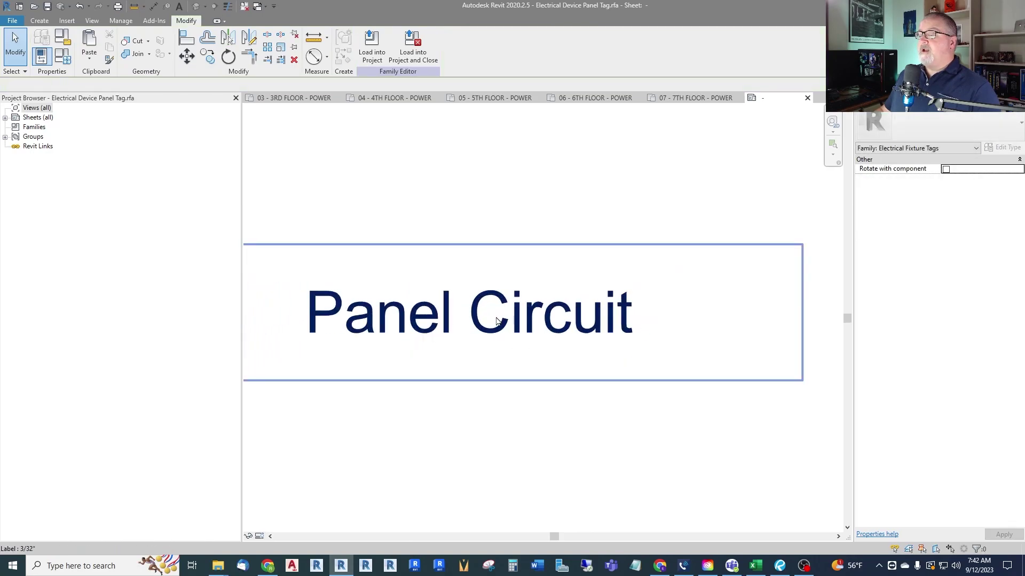
Step: Give the Panel parameter a '-' suffix so the label reads 'Panel- Circuit'
click(425, 319)
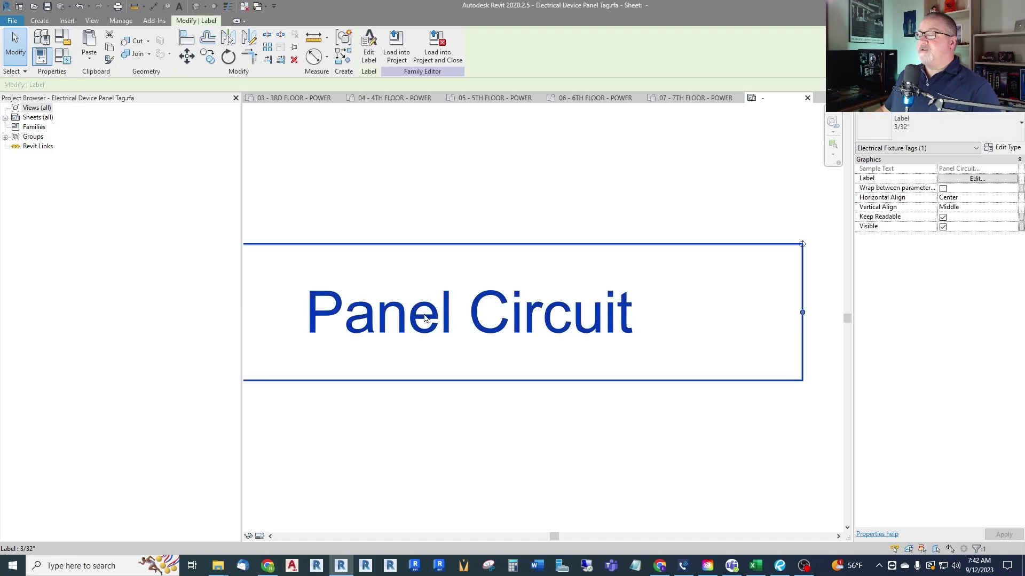
click(976, 179)
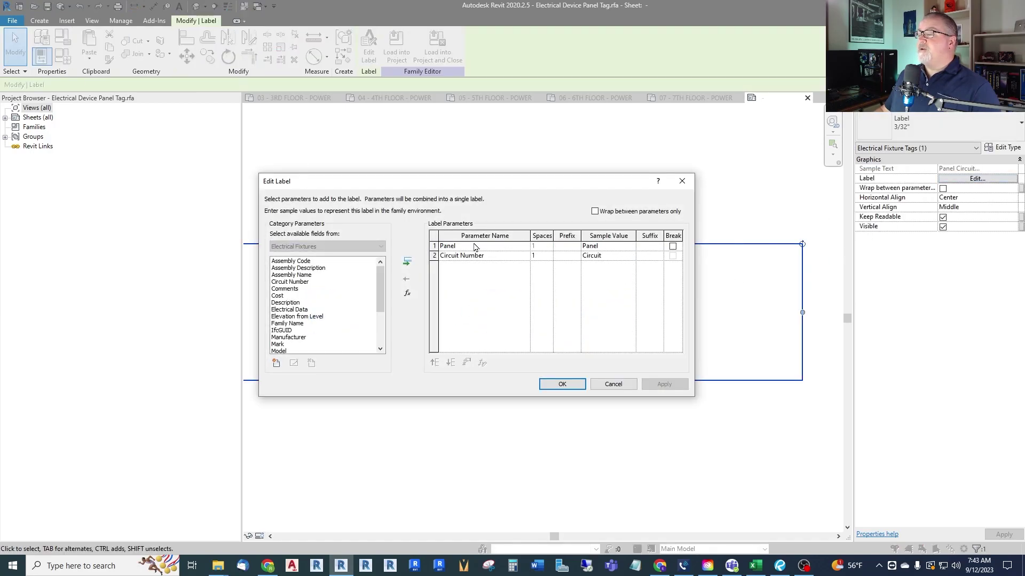
click(653, 247)
text(-)
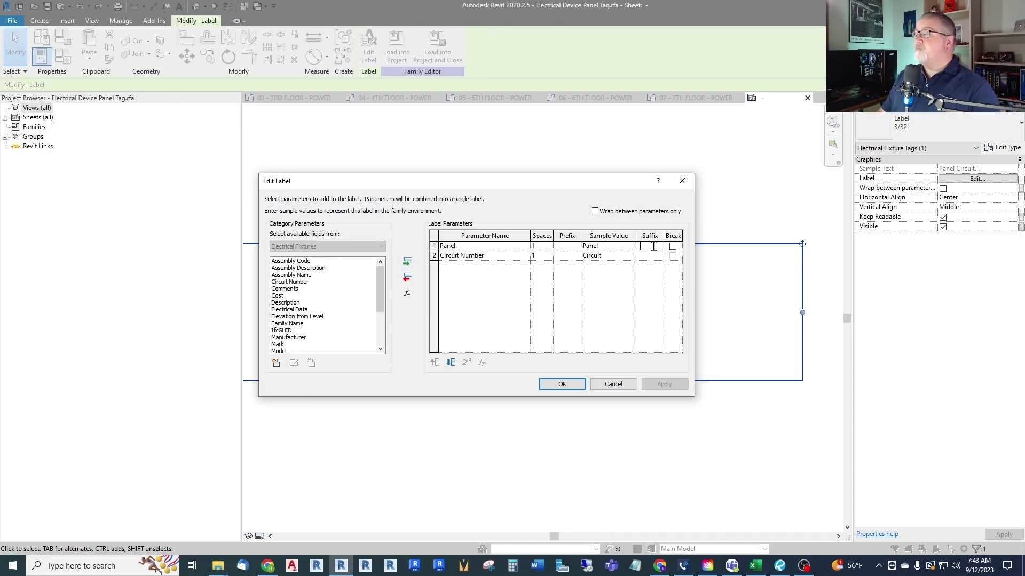
click(562, 384)
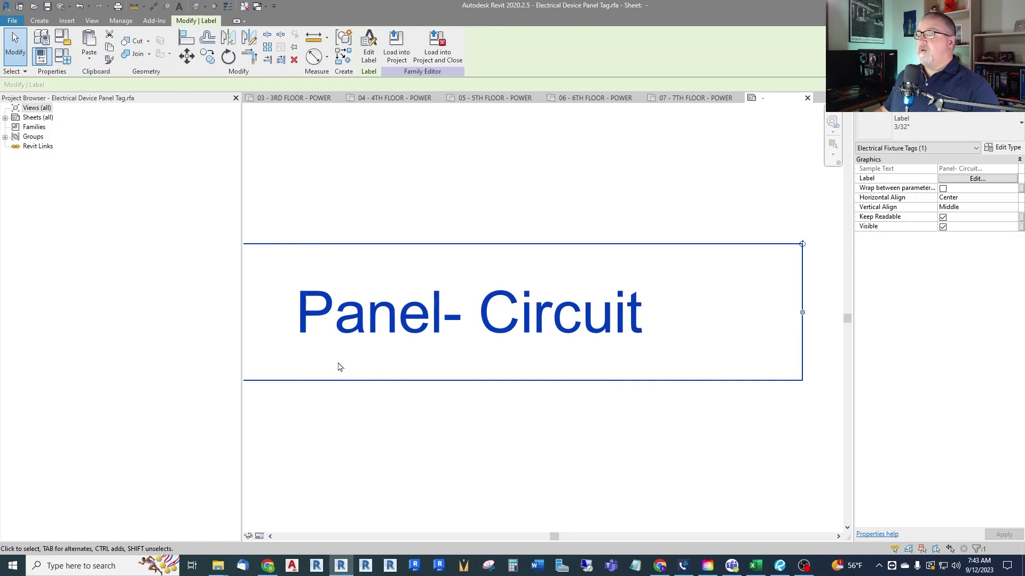
key(Escape)
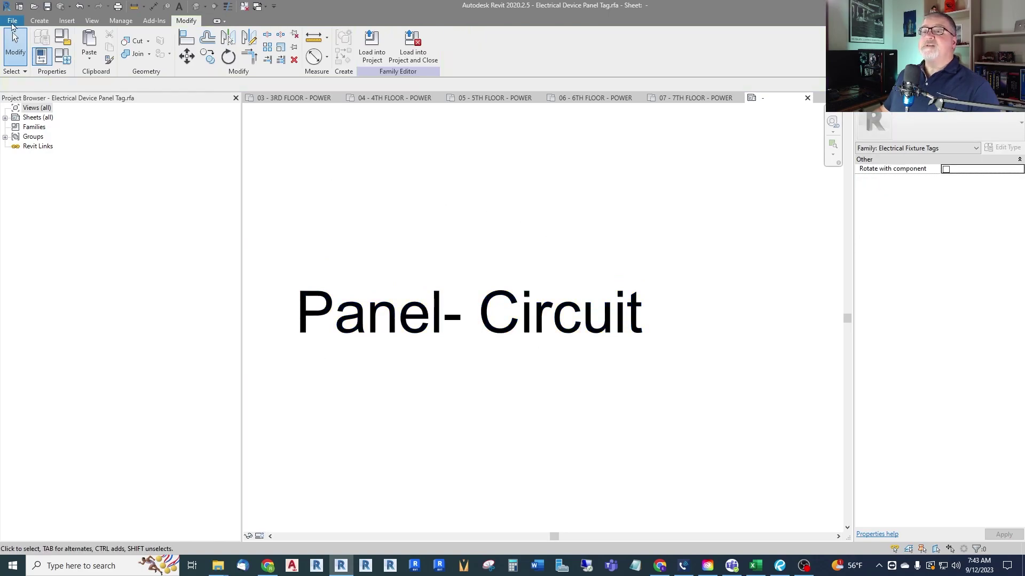
Step: Save the family as Electrical Device Circuit Tag.rfa and load it into the project
click(13, 21)
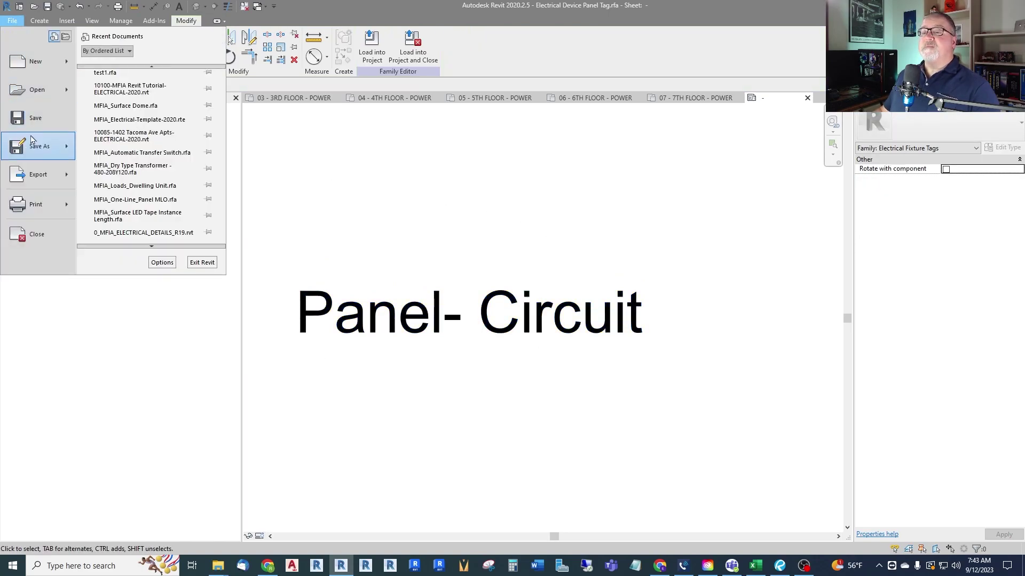
mouse_move(35, 143)
click(89, 147)
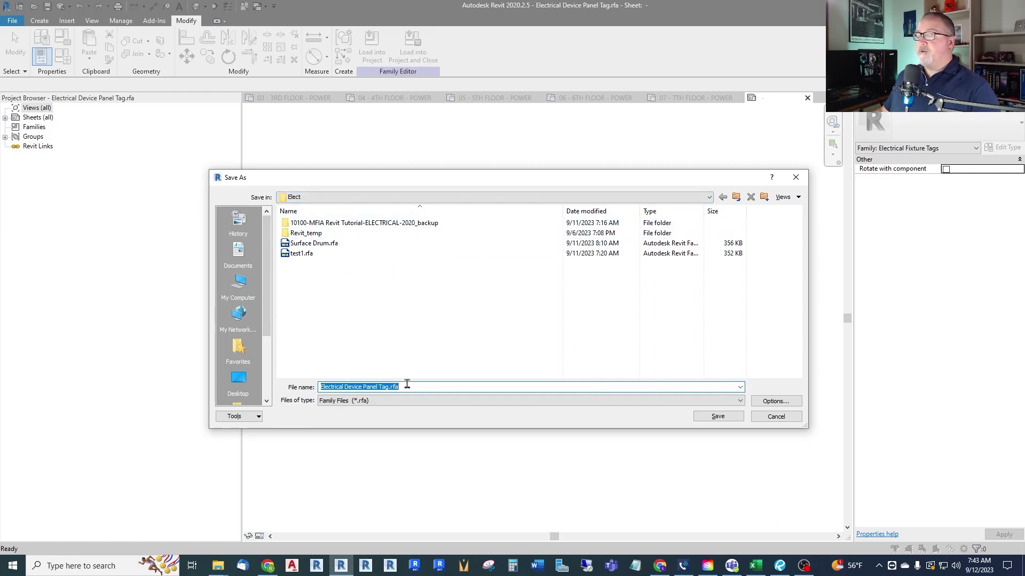
click(370, 387)
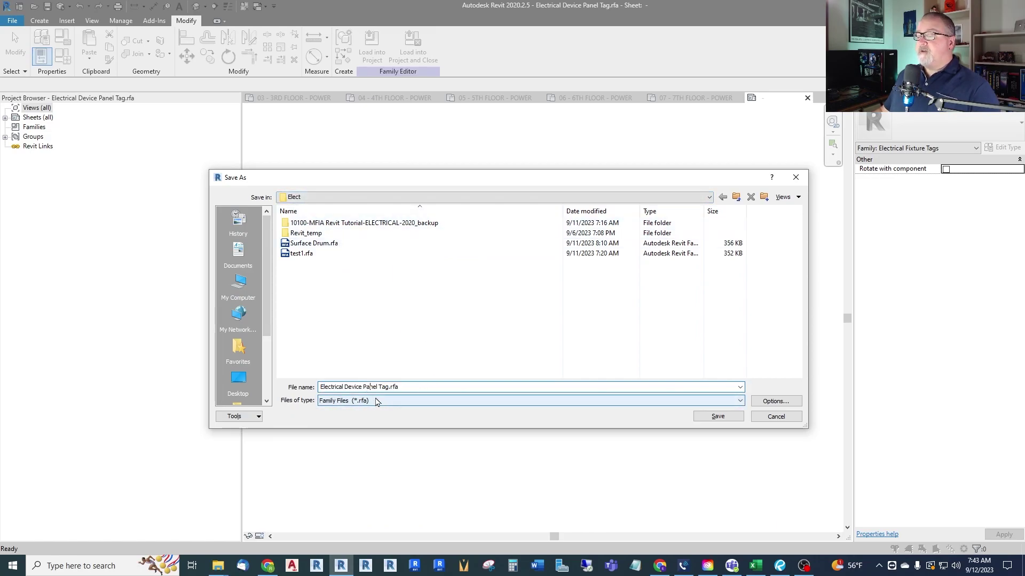
double_click(371, 387)
text(Circuiting)
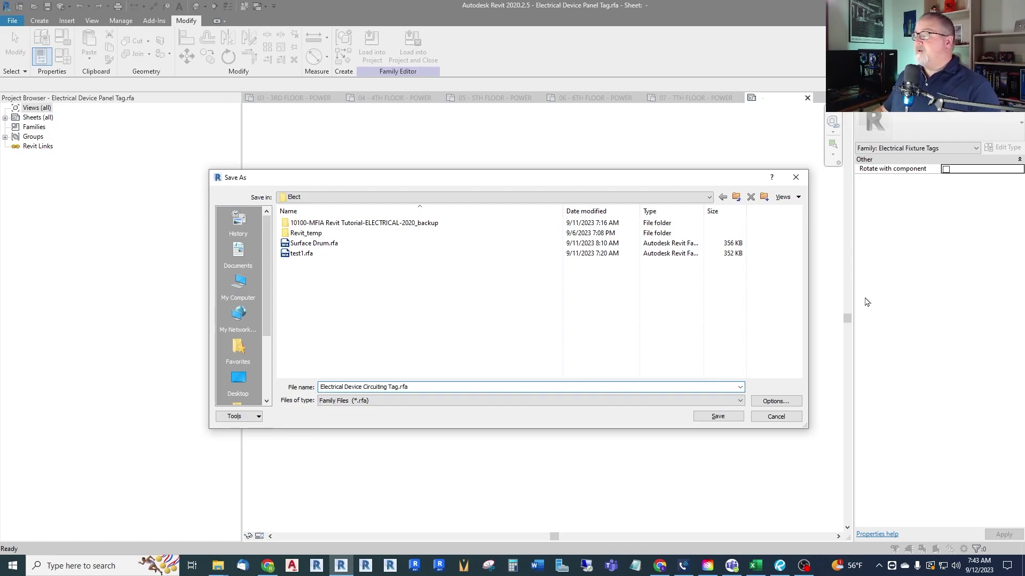
click(717, 417)
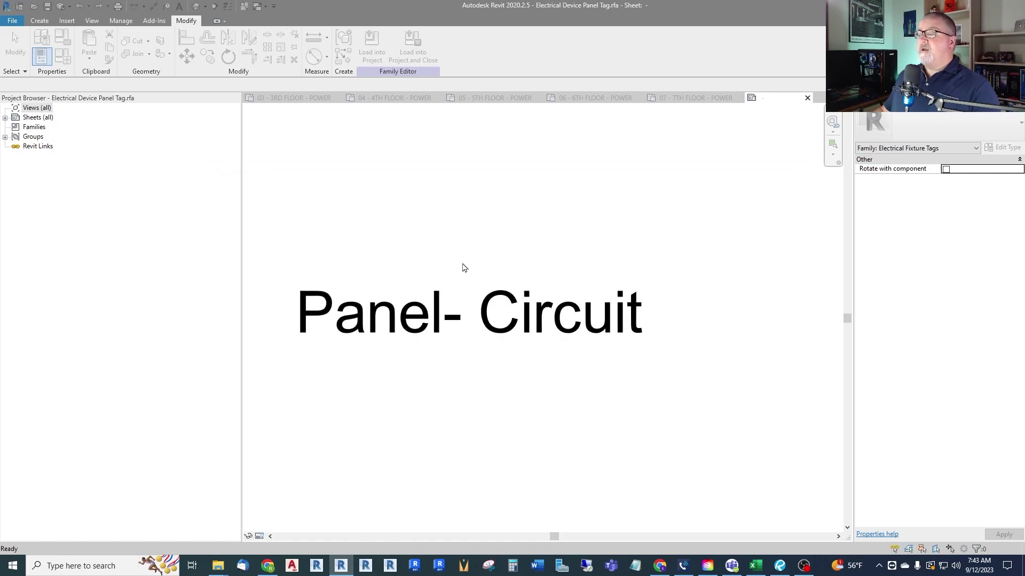
click(413, 54)
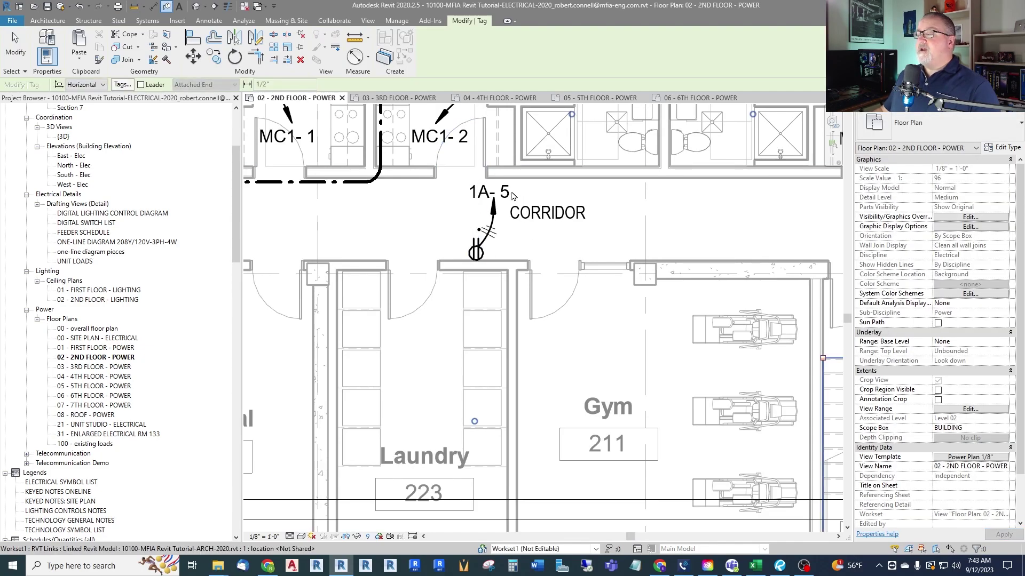
Step: On the 3rd floor power plan, tag the corridor receptacle 1A- 5 and place the tag above it
double_click(96, 367)
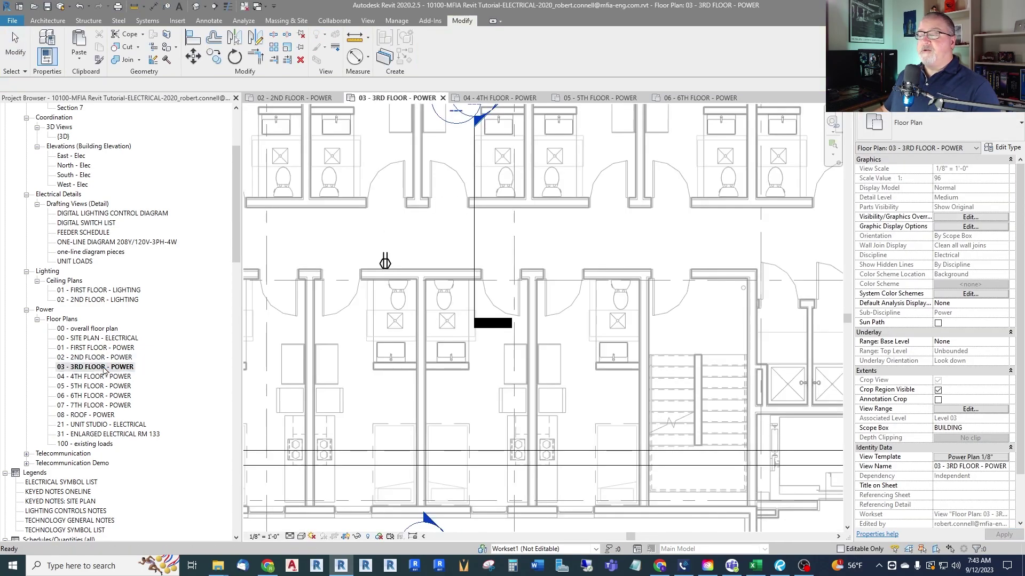
scroll(372, 256, up, 2)
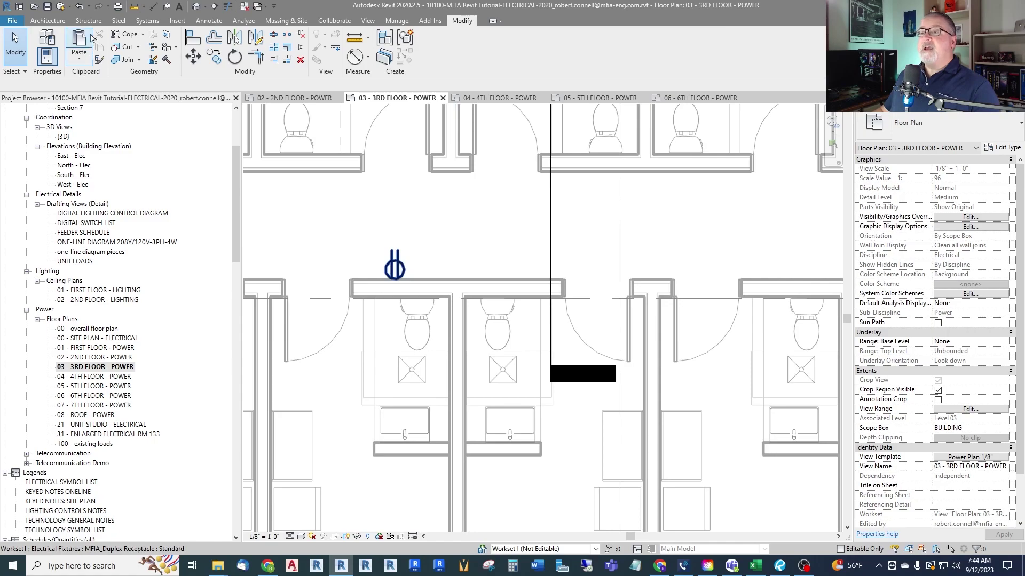
click(170, 9)
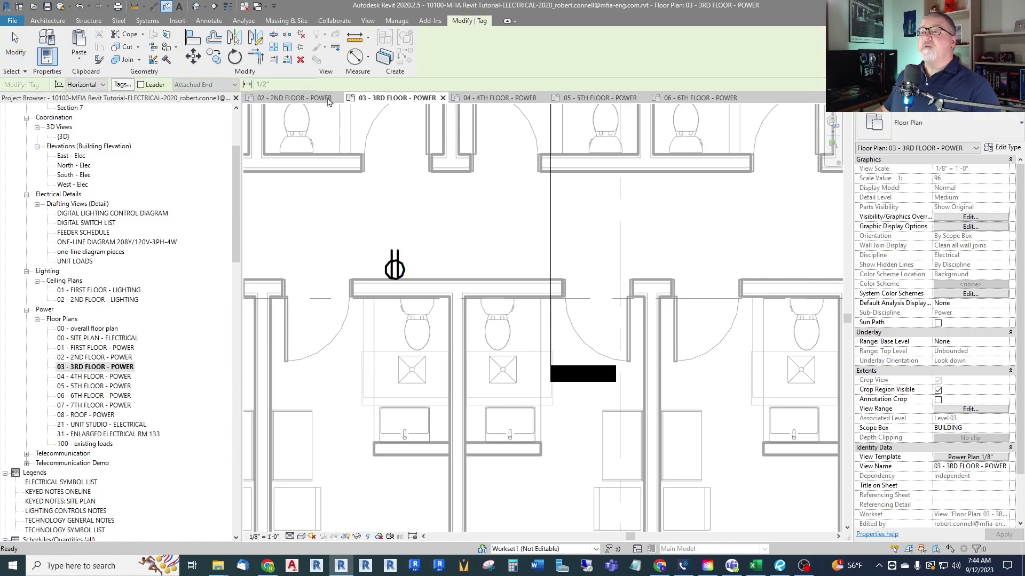
scroll(393, 255, up, 1)
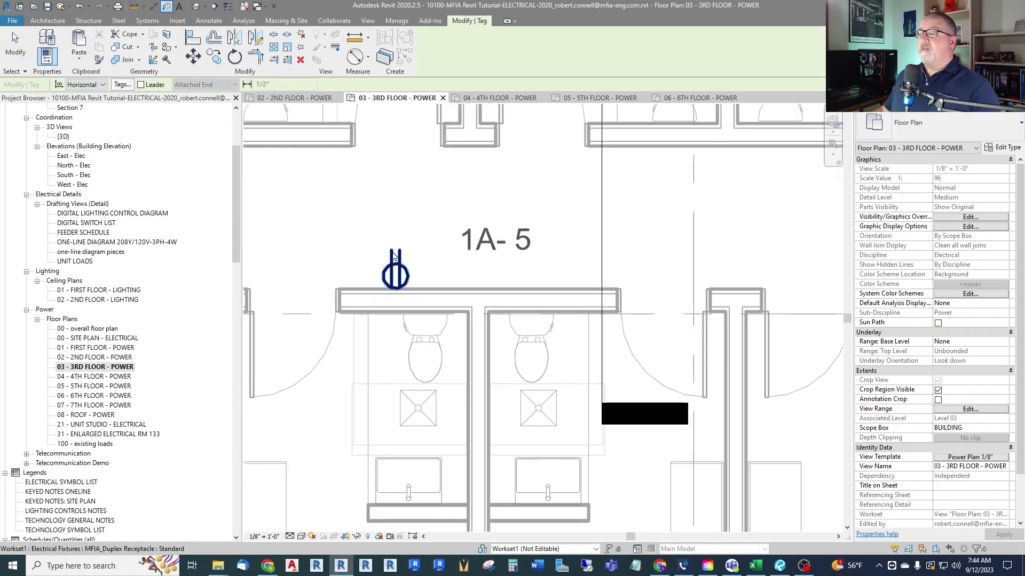
drag(468, 285, 357, 281)
key(Escape)
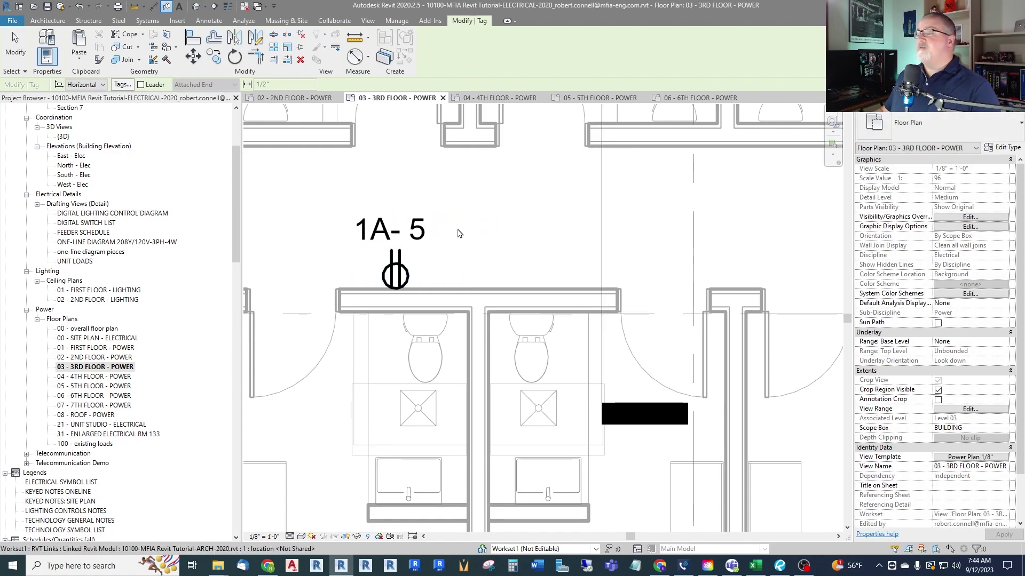
Step: On the 4th floor power plan, delete the separate 1A and 5 tags from the corridor receptacle
double_click(96, 377)
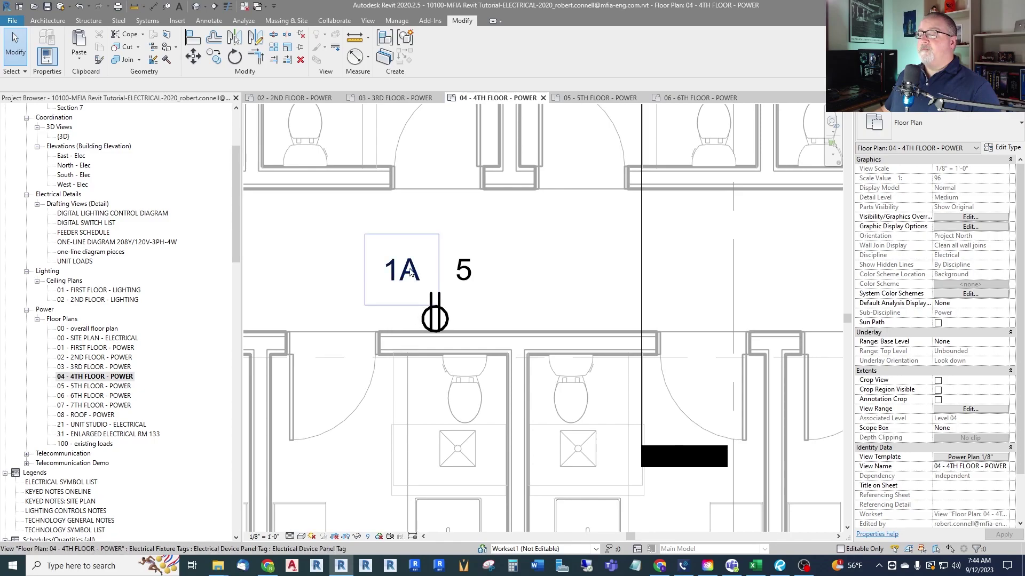
click(410, 271)
key(Delete)
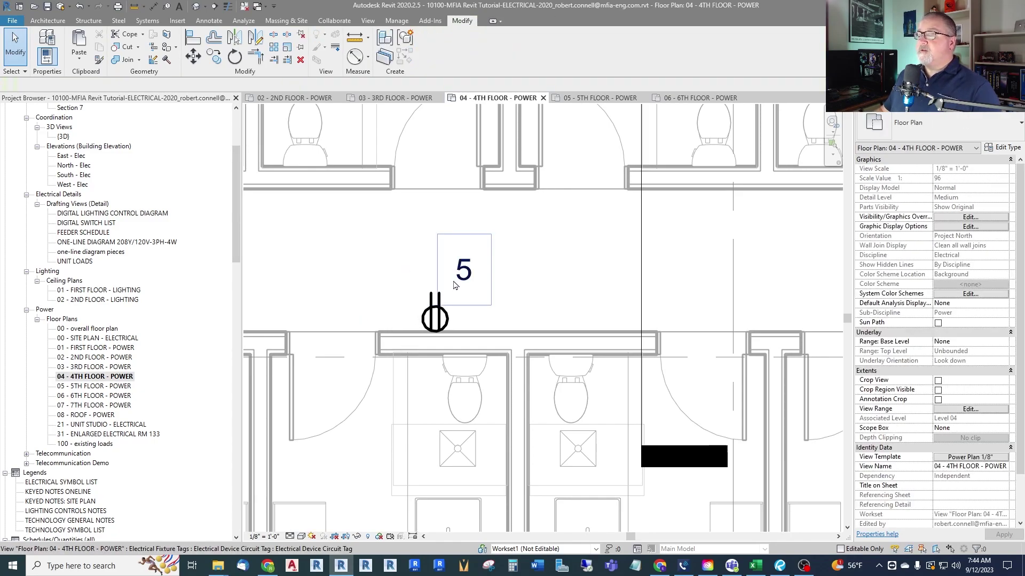
click(463, 271)
key(Delete)
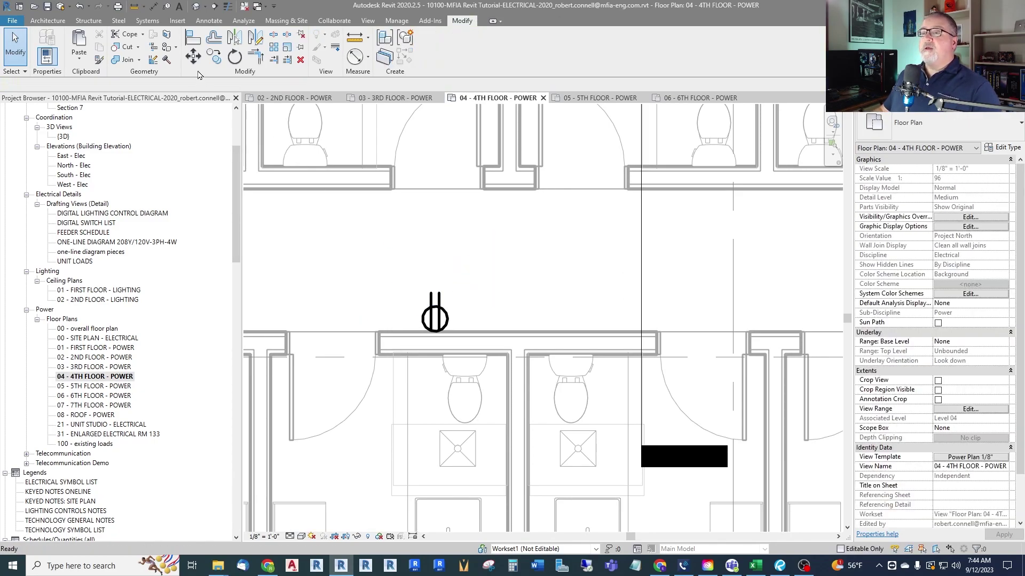
Step: Place a combined 1A- 5 tag above the corridor receptacle
click(168, 7)
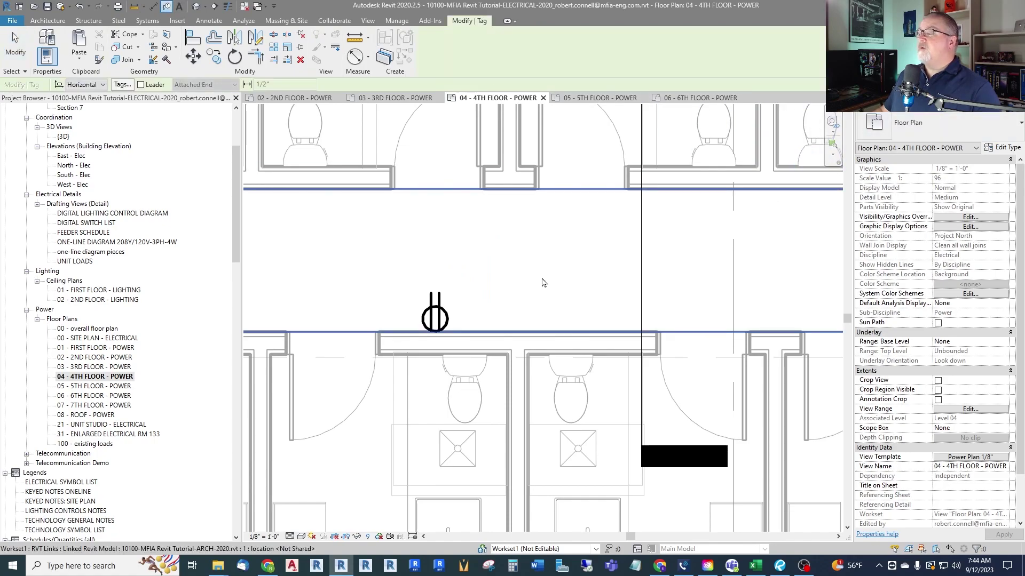
click(424, 319)
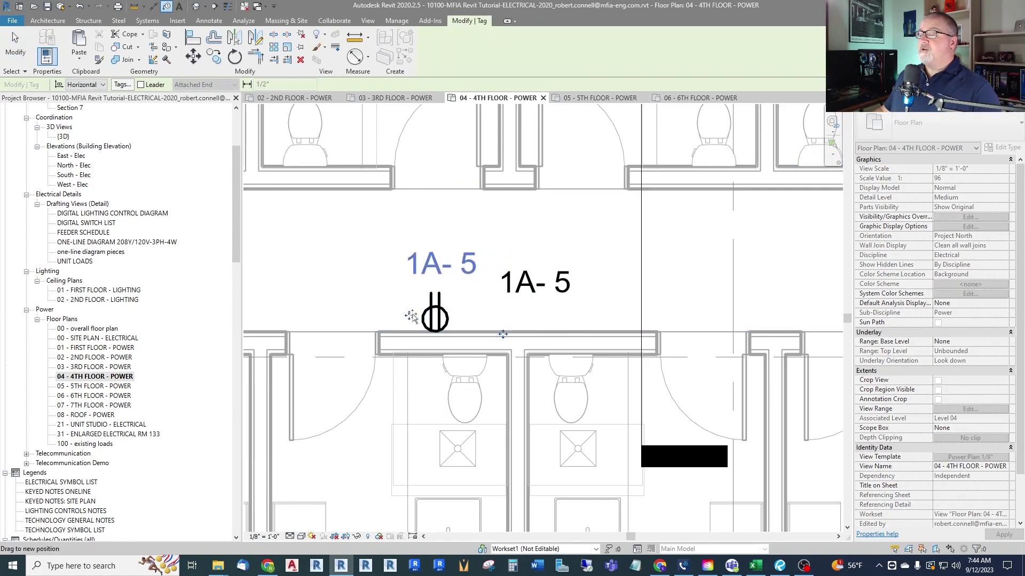
key(Escape)
scroll(447, 240, down, 4)
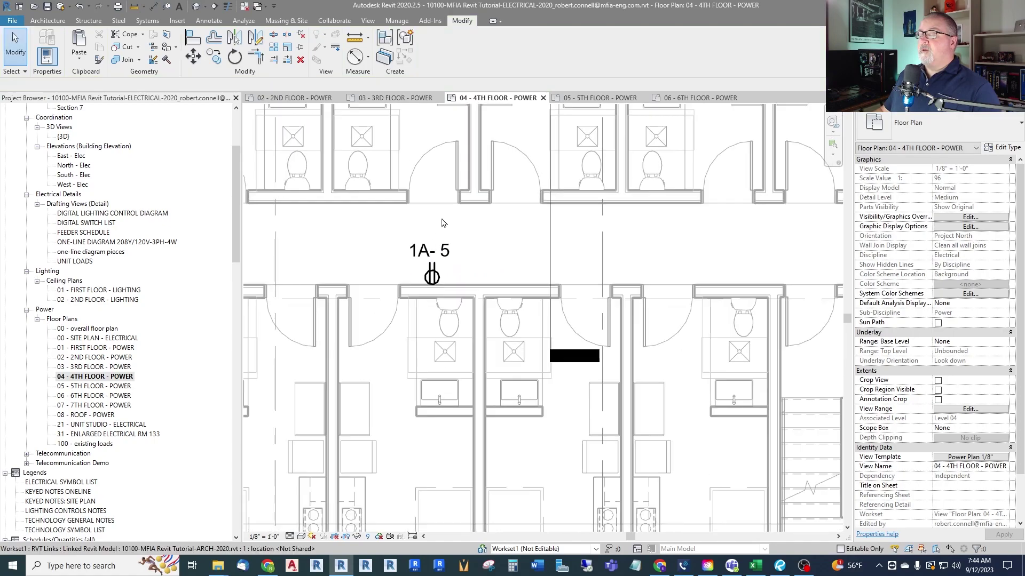
scroll(450, 222, down, 2)
scroll(452, 208, up, 3)
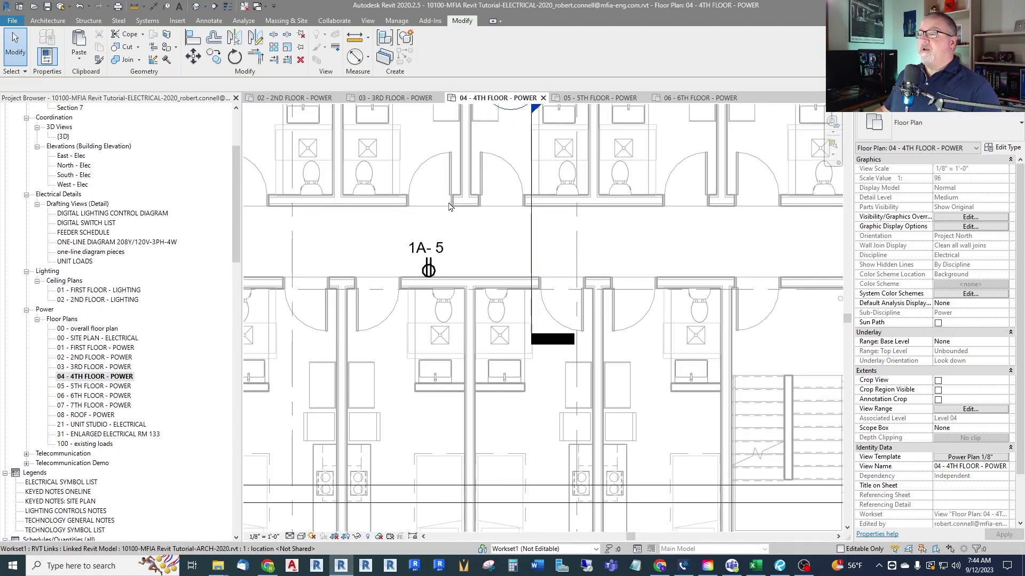
Step: Create a power circuit for the 2nd floor corridor receptacle outside WC 220
double_click(94, 356)
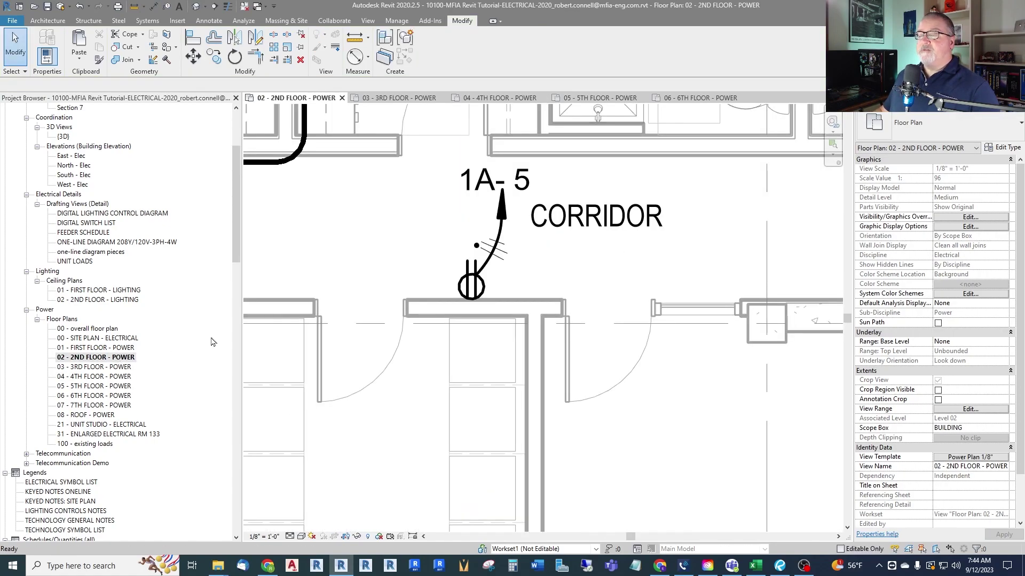
scroll(535, 290, down, 5)
scroll(535, 290, up, 5)
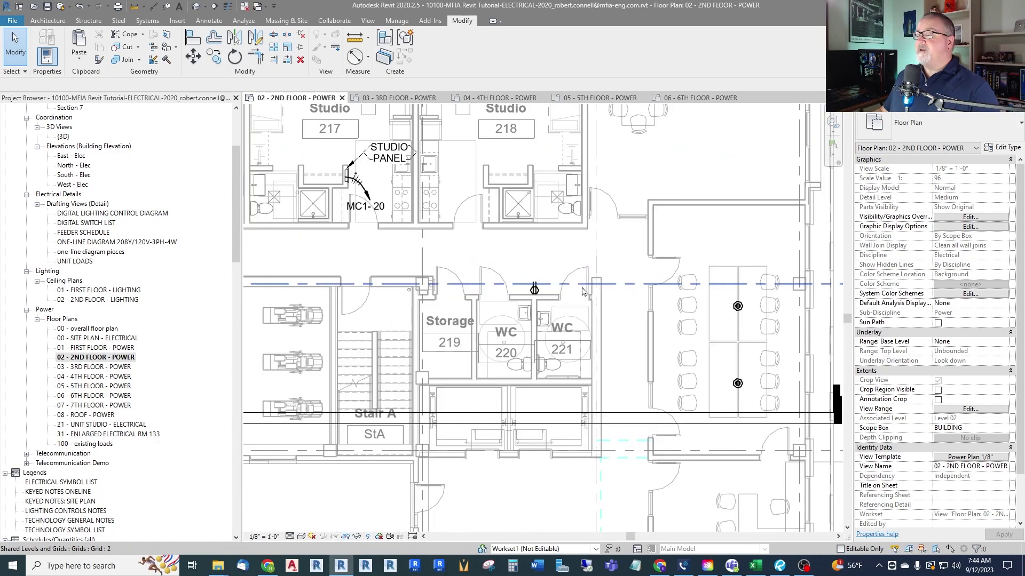
click(458, 299)
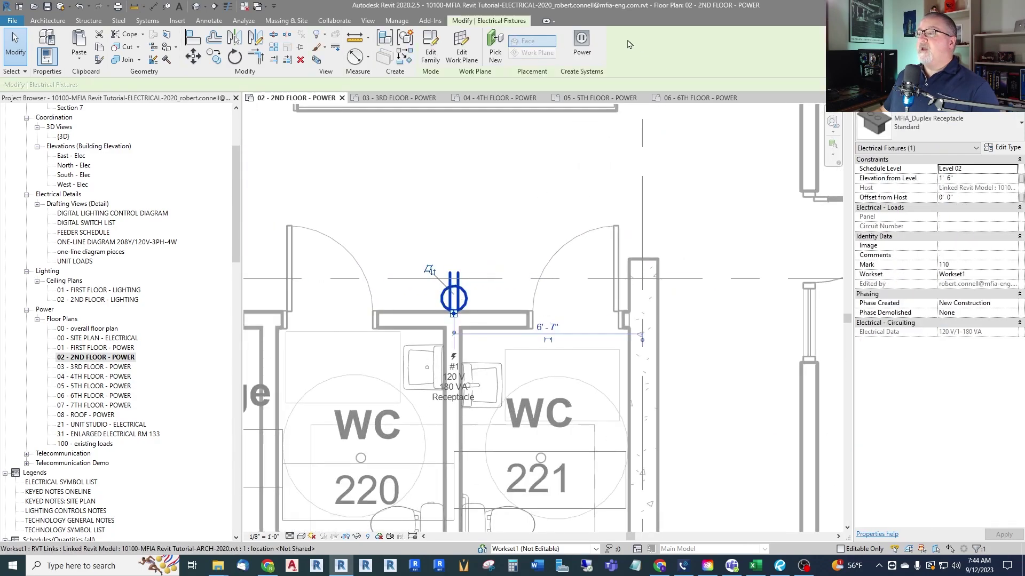
click(582, 52)
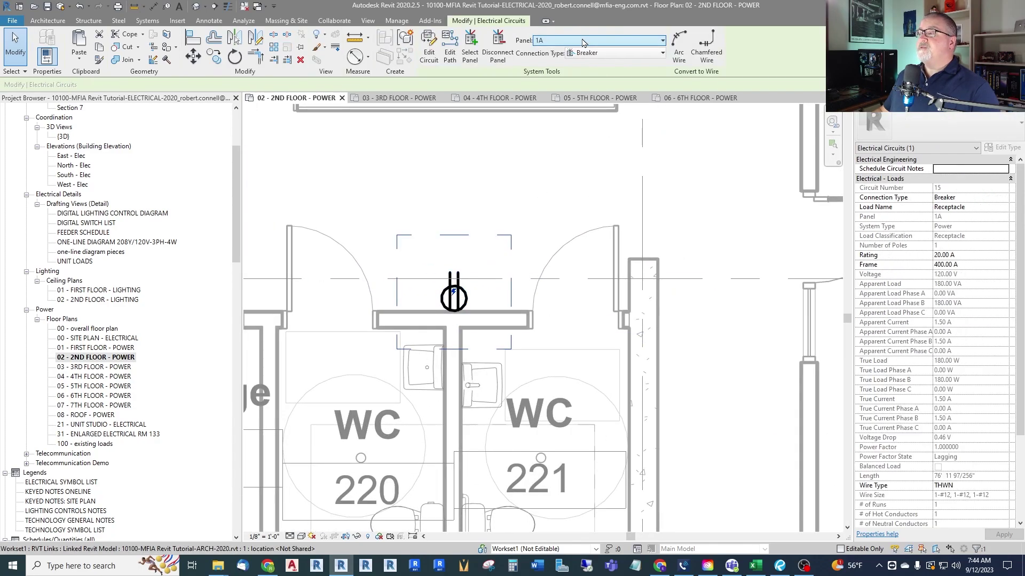
Step: Set the circuit's load name to REC - CORR EAST FLRS and apply it
click(995, 206)
text(rec -)
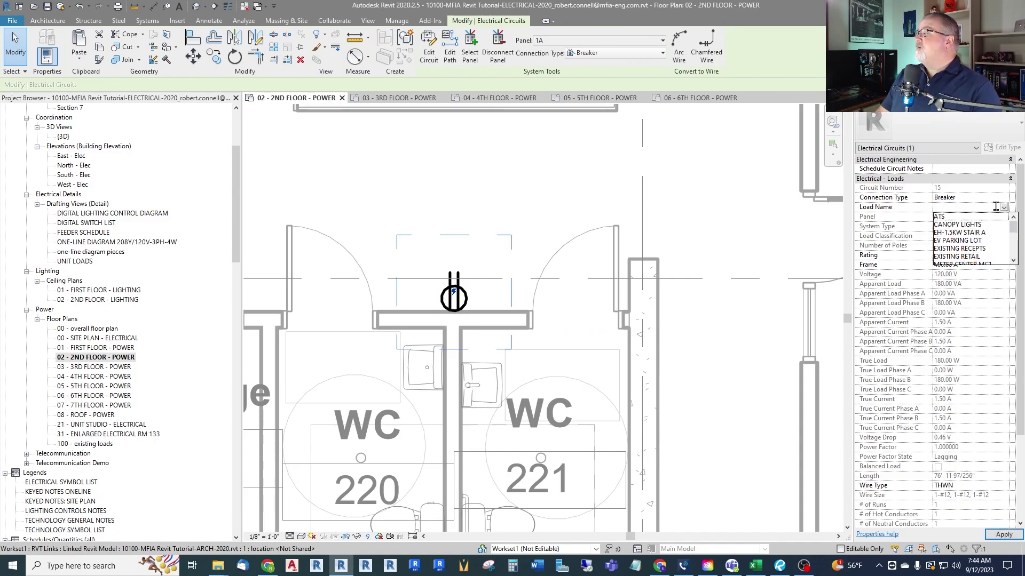
text( C)
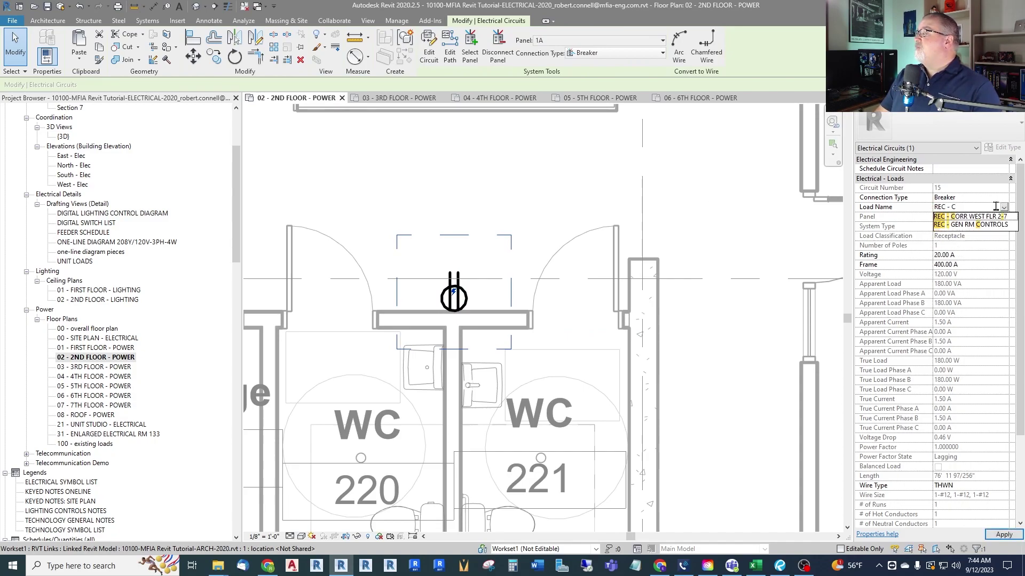
text(ORR EAST FLRS)
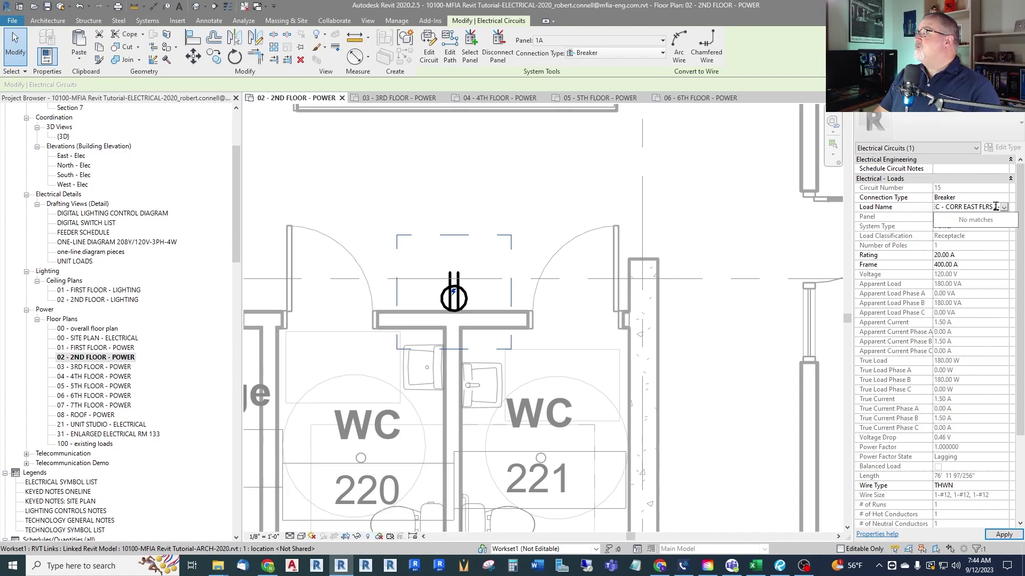
key(BackSpace)
key(BackSpace)
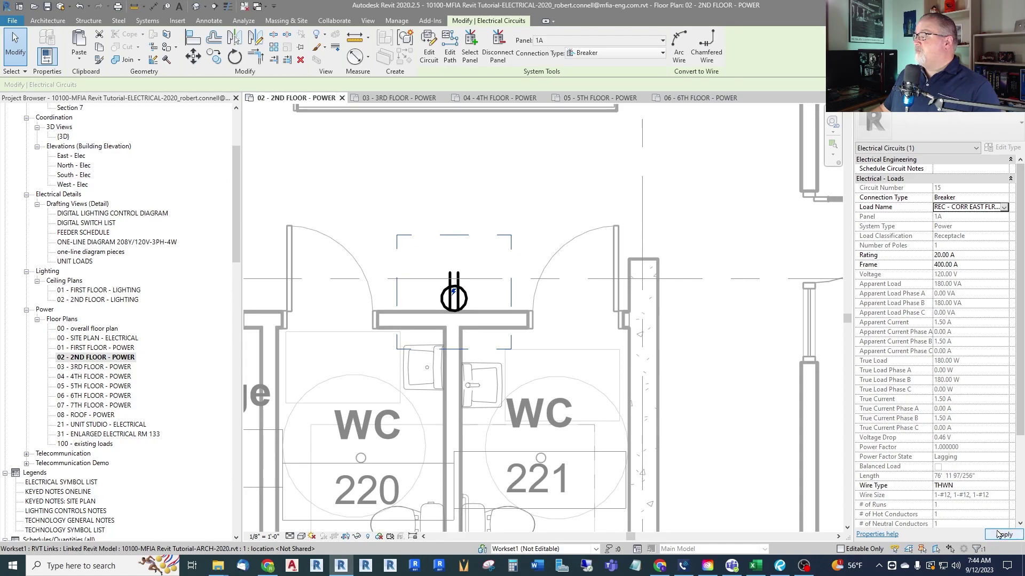
click(997, 535)
Step: Reshape the receptacle's home-run wire into an upward arc
click(405, 242)
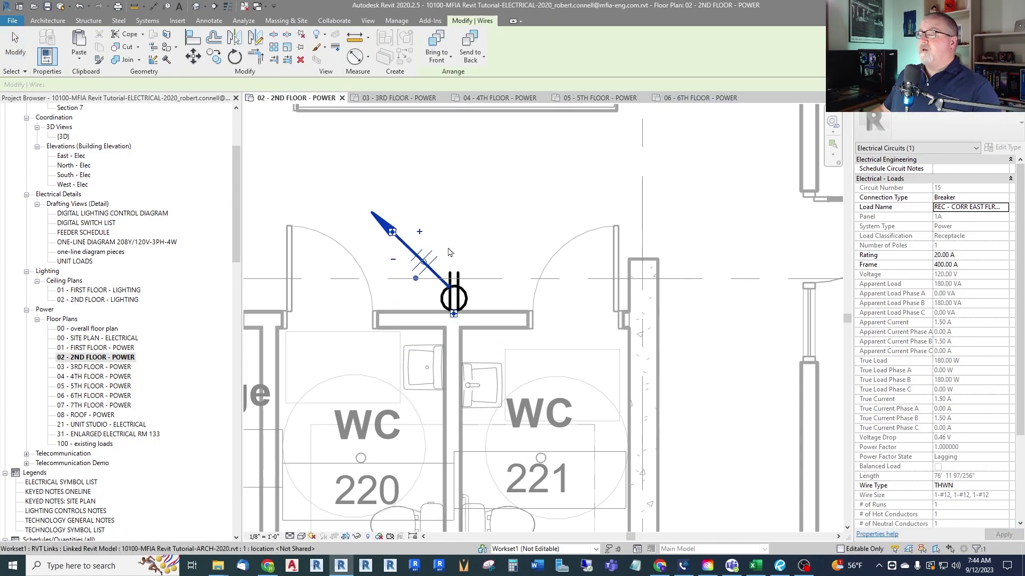
drag(393, 231, 410, 225)
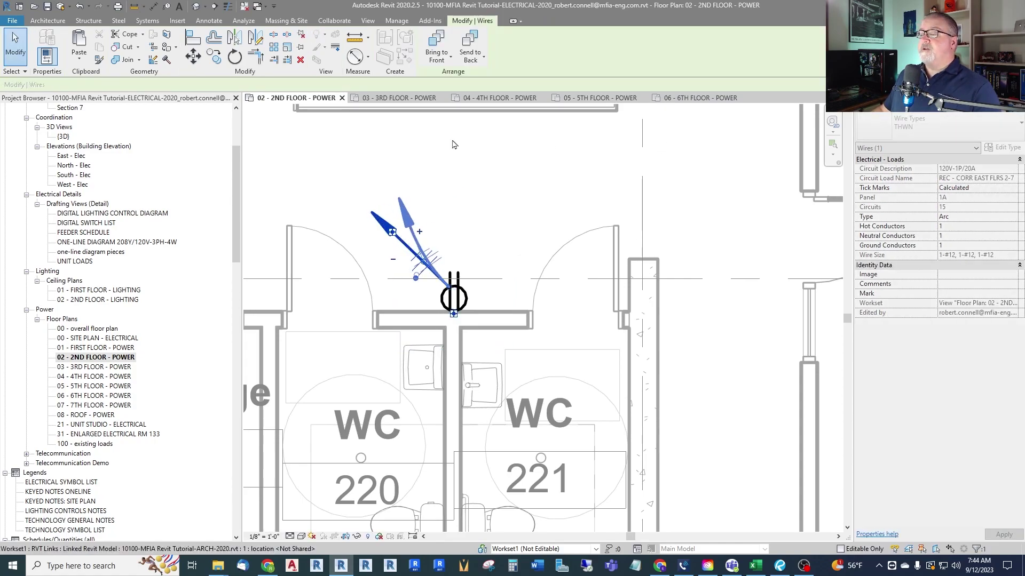
key(Escape)
Step: Tag the home-run wire 1A-15 and position the tag just above its arrow
click(167, 6)
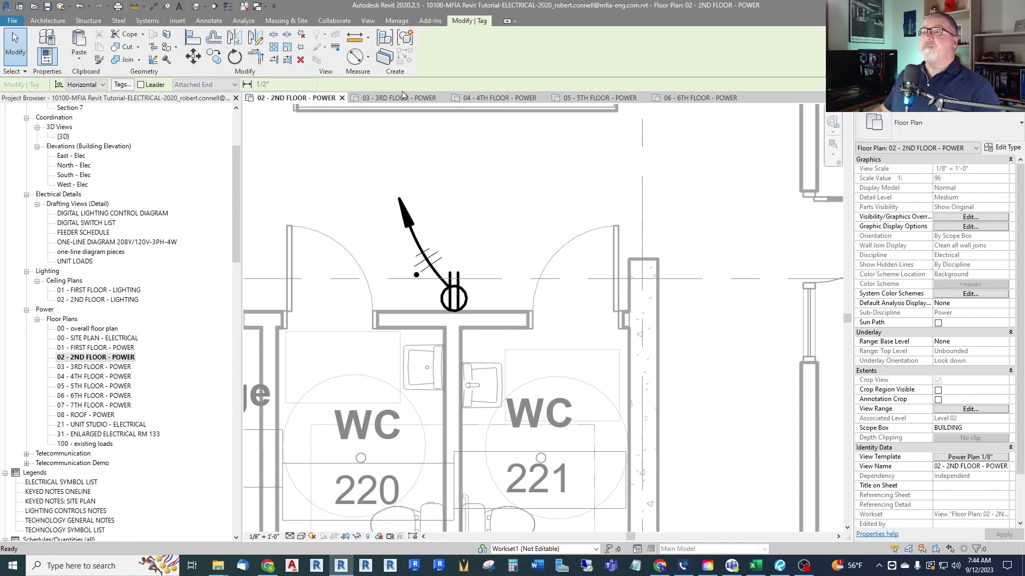
click(424, 256)
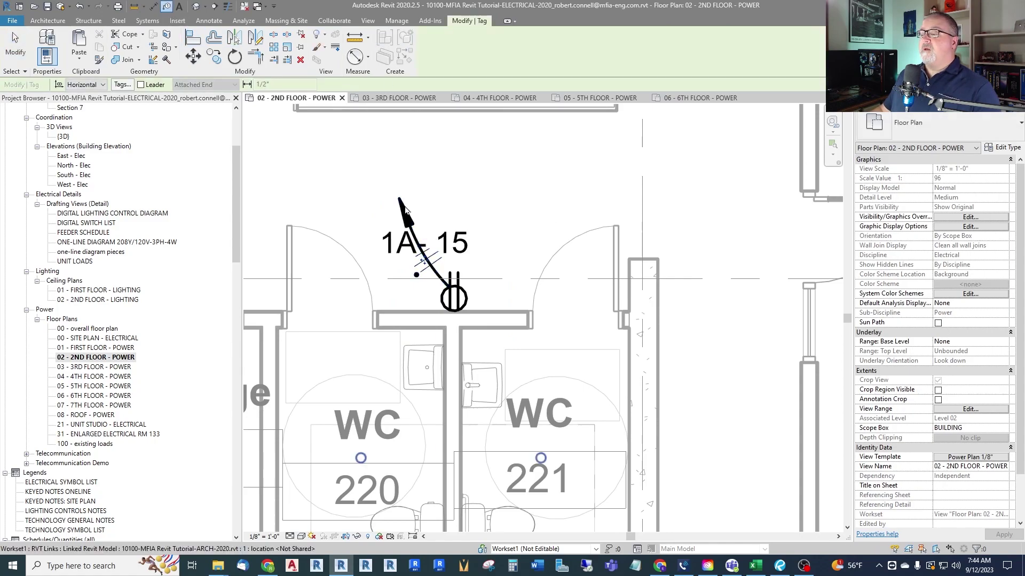
drag(427, 269, 392, 210)
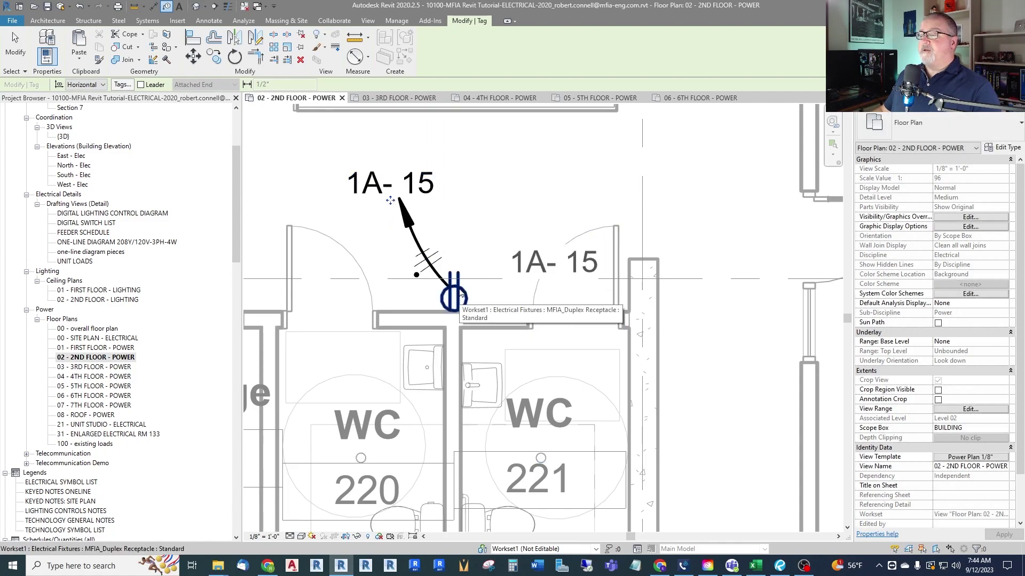
key(Escape)
key(Escape)
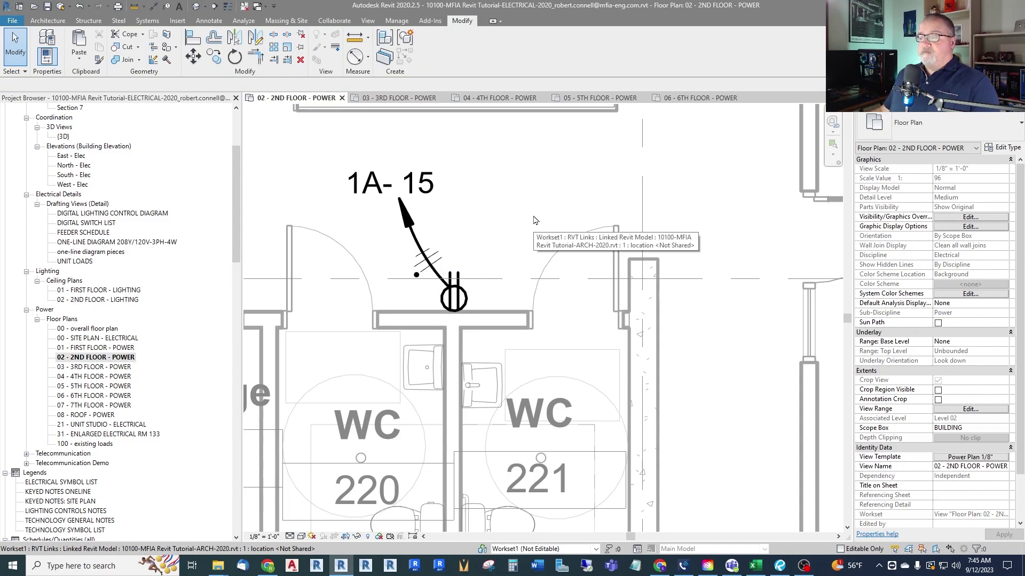
scroll(678, 275, down, 4)
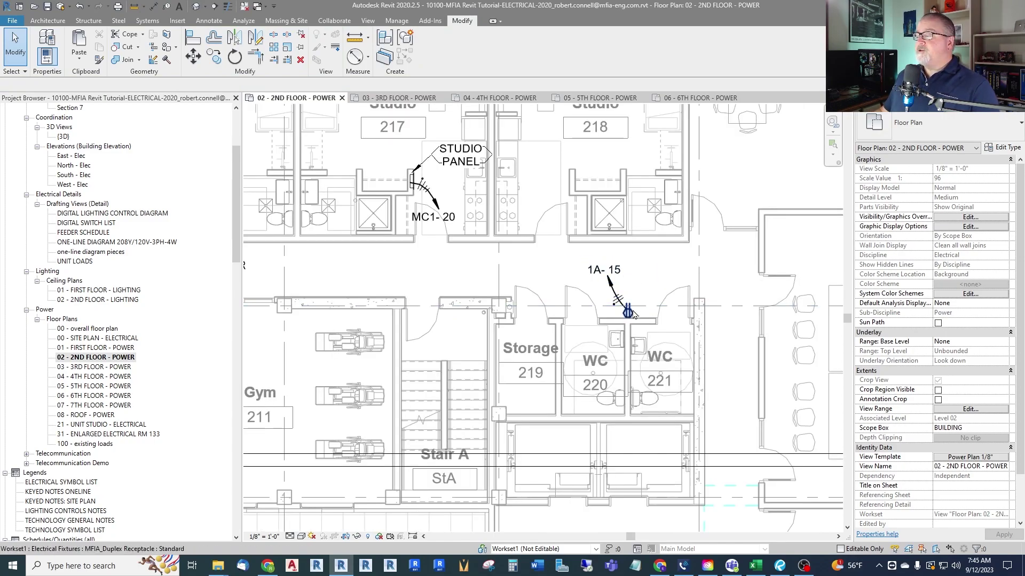
scroll(632, 313, down, 2)
Step: On the 3rd floor power plan, draw an arc wire curving up-left from the 1A- 5 receptacle
click(388, 101)
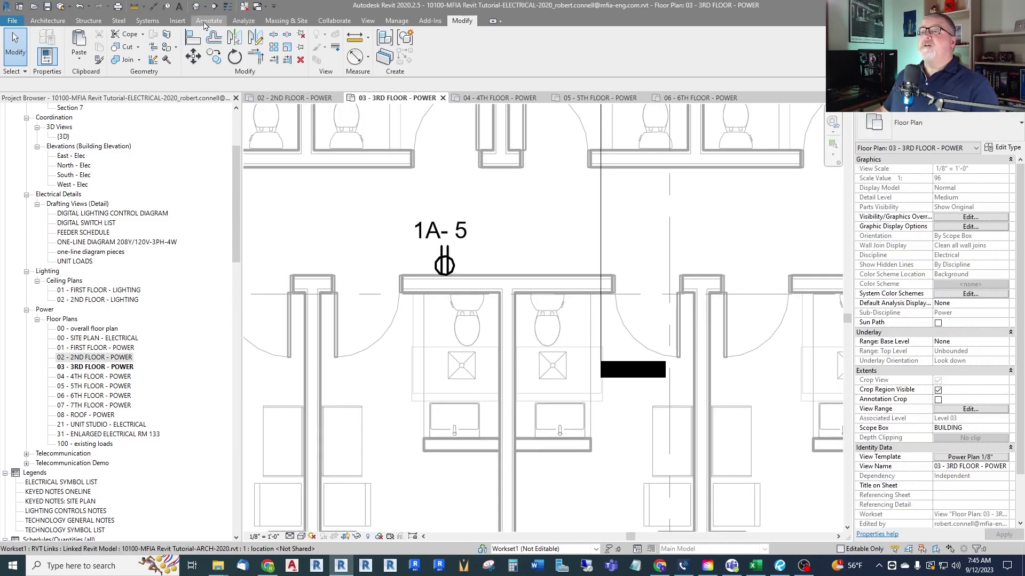
click(146, 21)
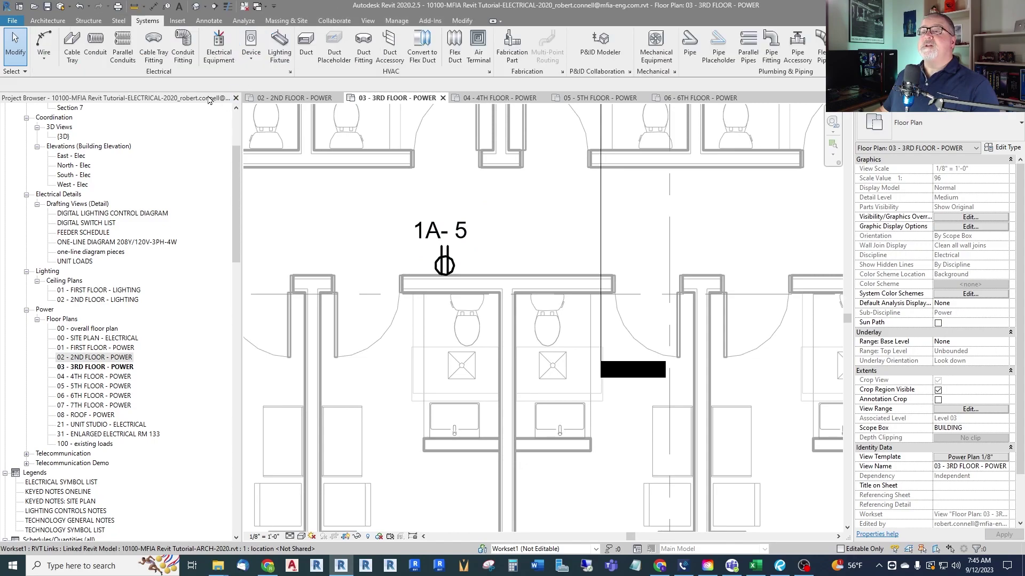
click(44, 42)
scroll(440, 284, up, 2)
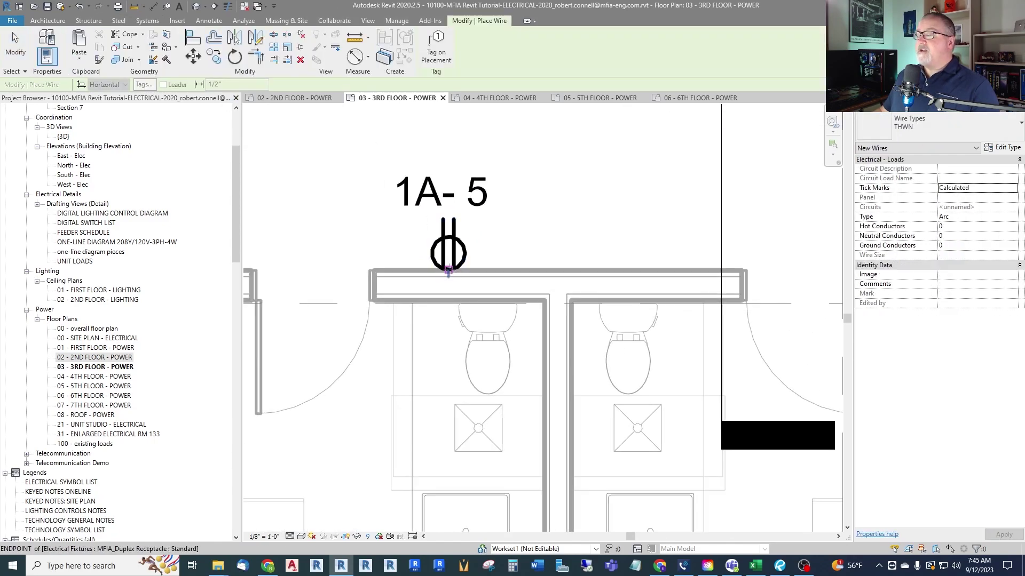
scroll(448, 272, up, 3)
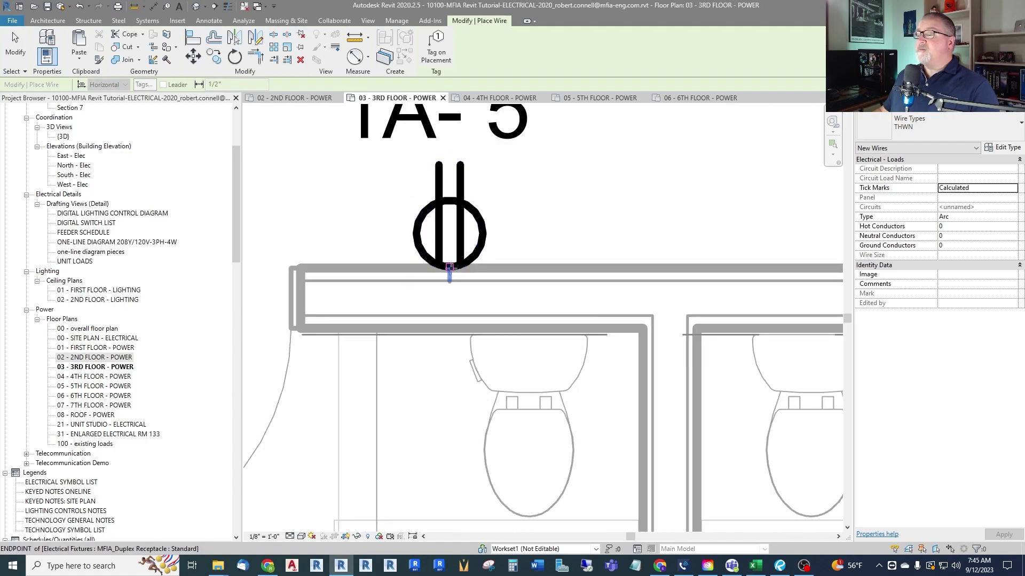
click(449, 267)
scroll(449, 266, down, 2)
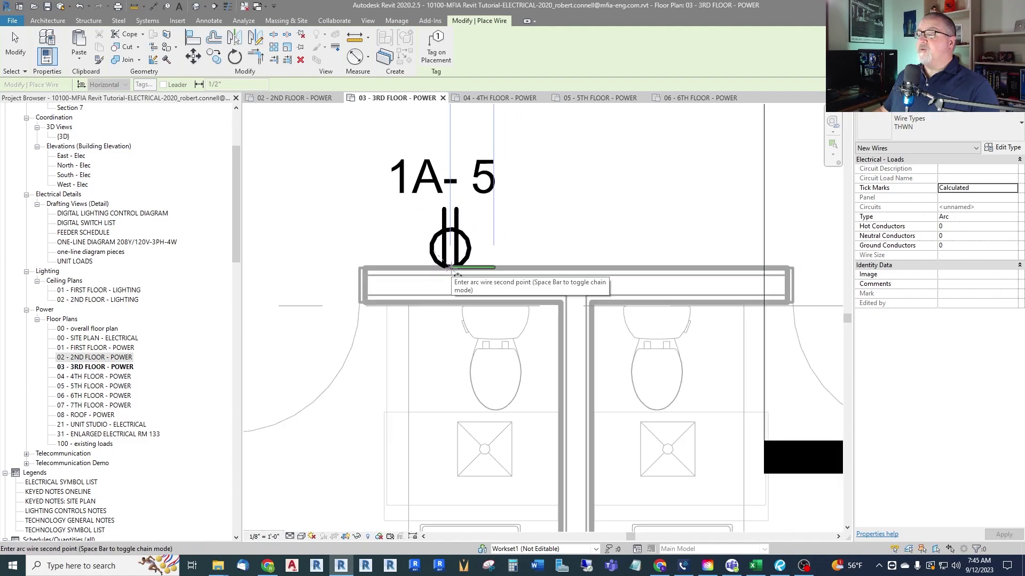
click(313, 177)
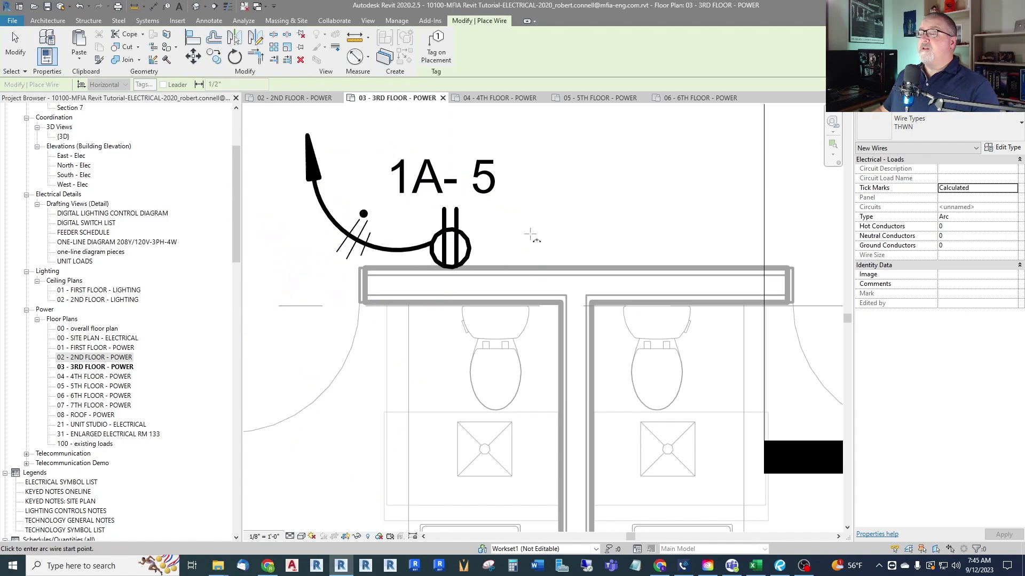
Step: Draw a second arc wire curving up-right from the same receptacle
click(450, 268)
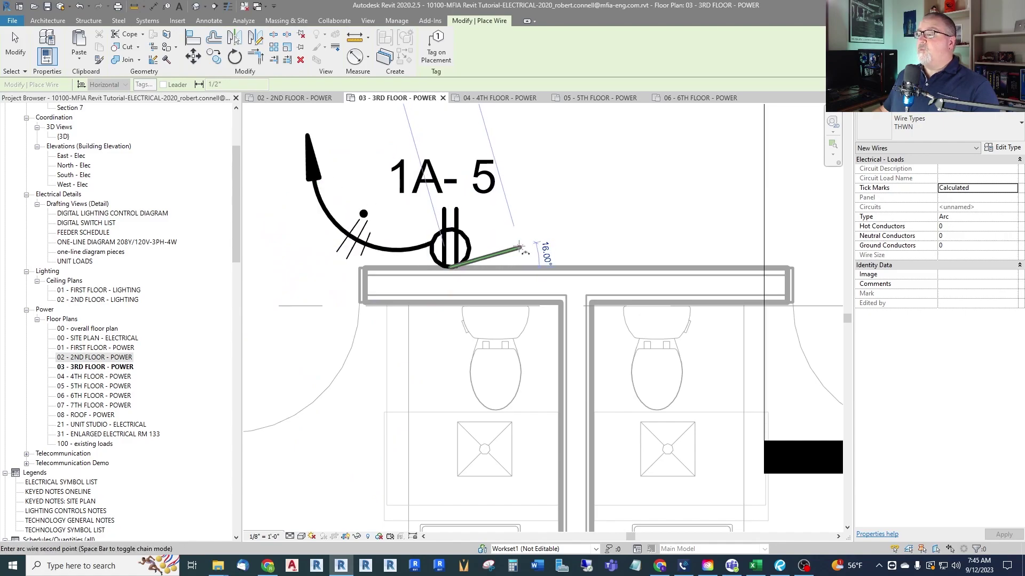
click(602, 177)
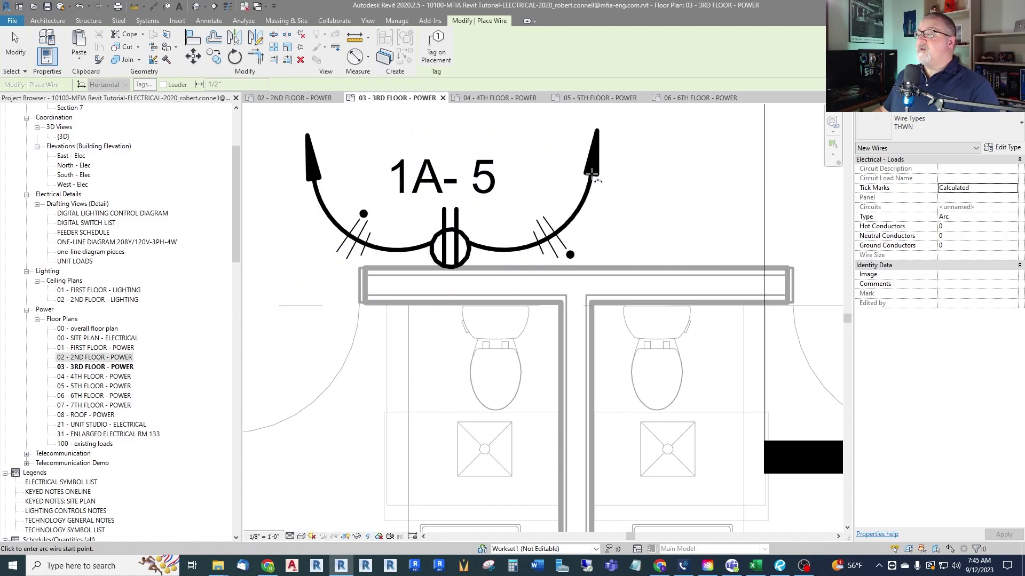
key(Escape)
key(Escape)
scroll(644, 235, down, 3)
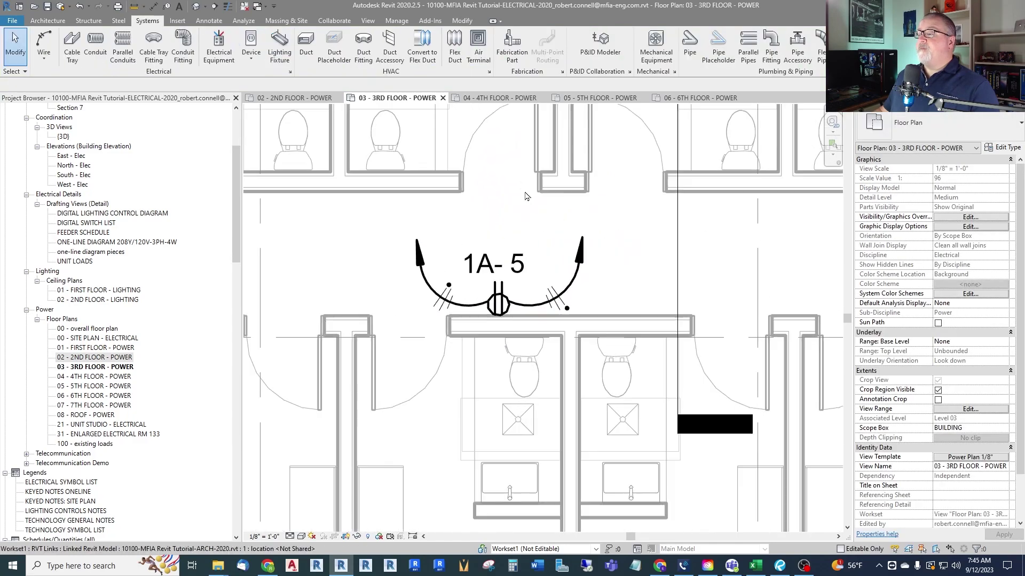
Step: Add text notes DN above the left wire arrow and UP above the right wire arrow
click(179, 7)
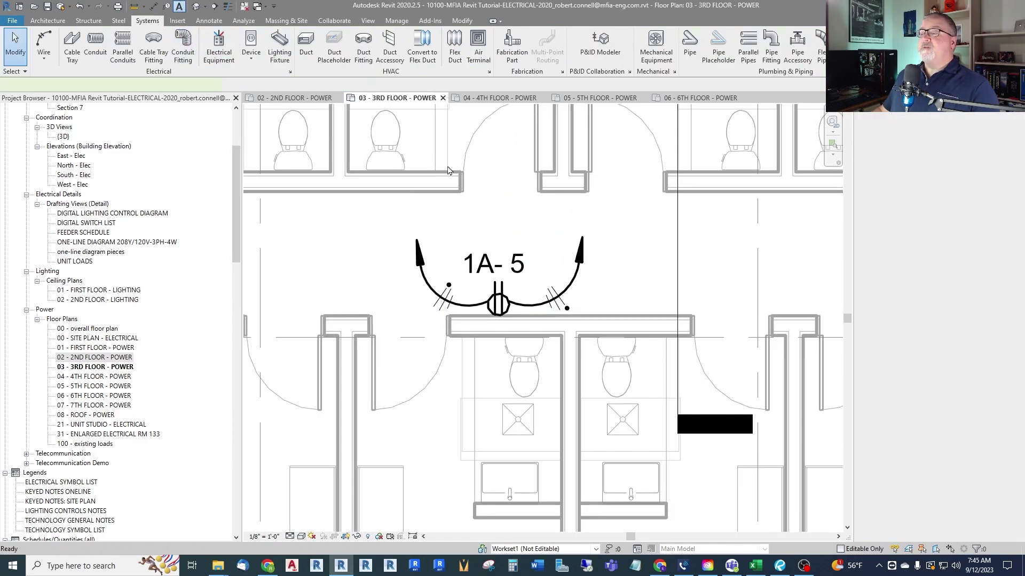
click(395, 212)
text(DN)
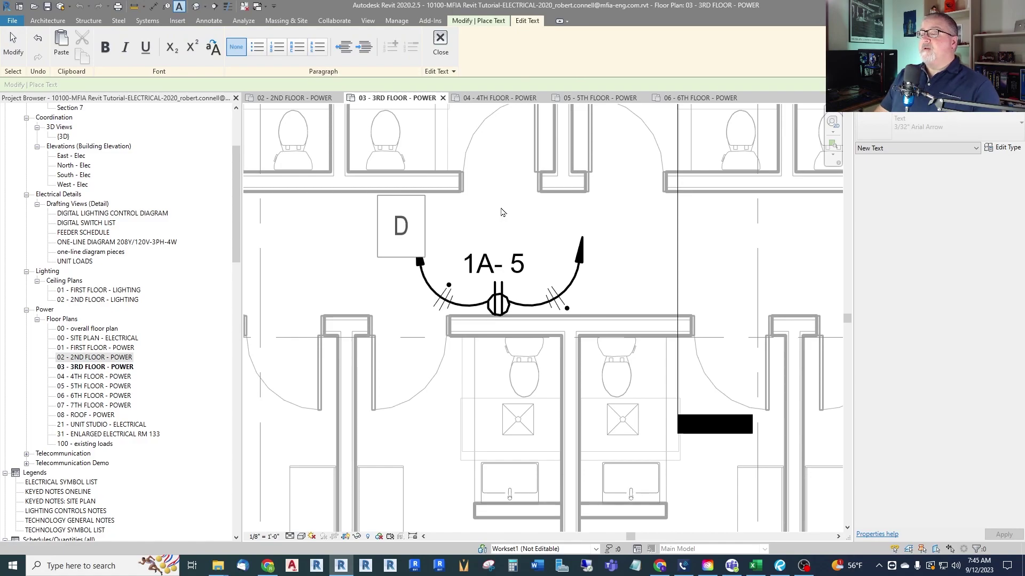
click(501, 212)
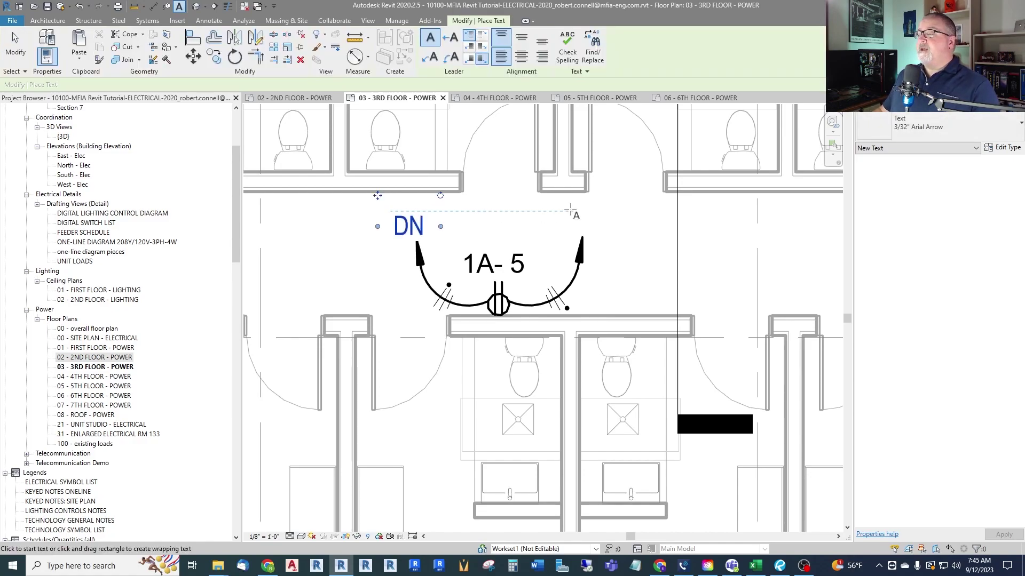
click(561, 213)
text(UP)
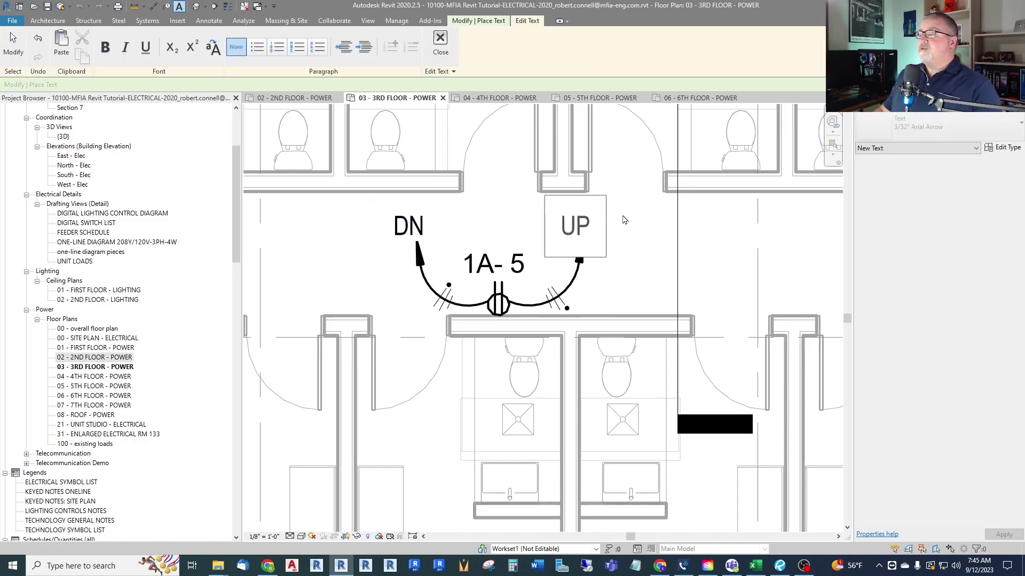
click(624, 220)
scroll(647, 251, up, 2)
key(Escape)
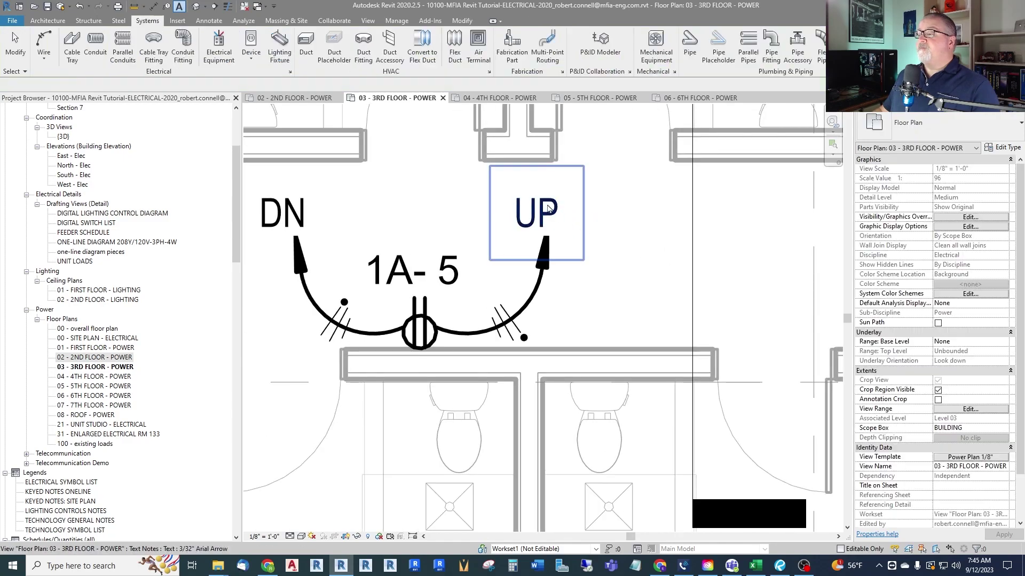
Step: Reposition the UP and DN notes so each sits over its arrowhead
click(549, 208)
drag(496, 206, 510, 205)
scroll(571, 216, down, 1)
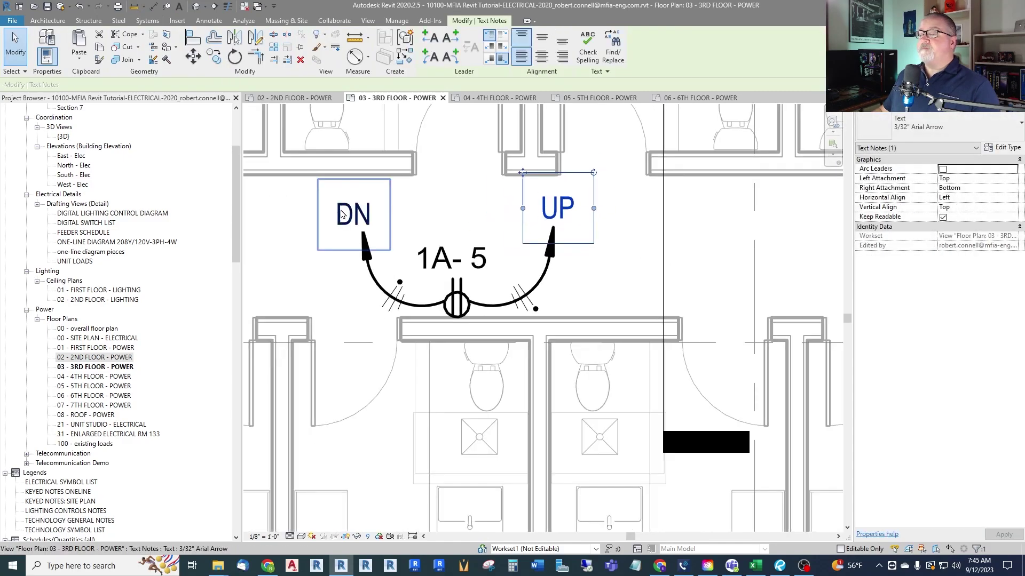
drag(343, 215, 366, 199)
drag(361, 199, 360, 200)
click(275, 267)
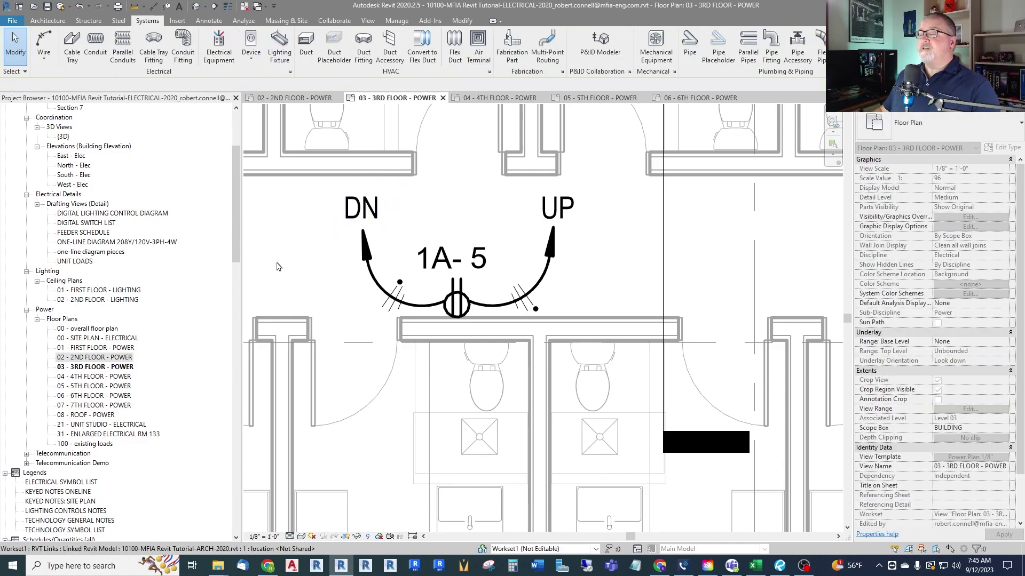
scroll(470, 347, down, 4)
scroll(468, 299, up, 5)
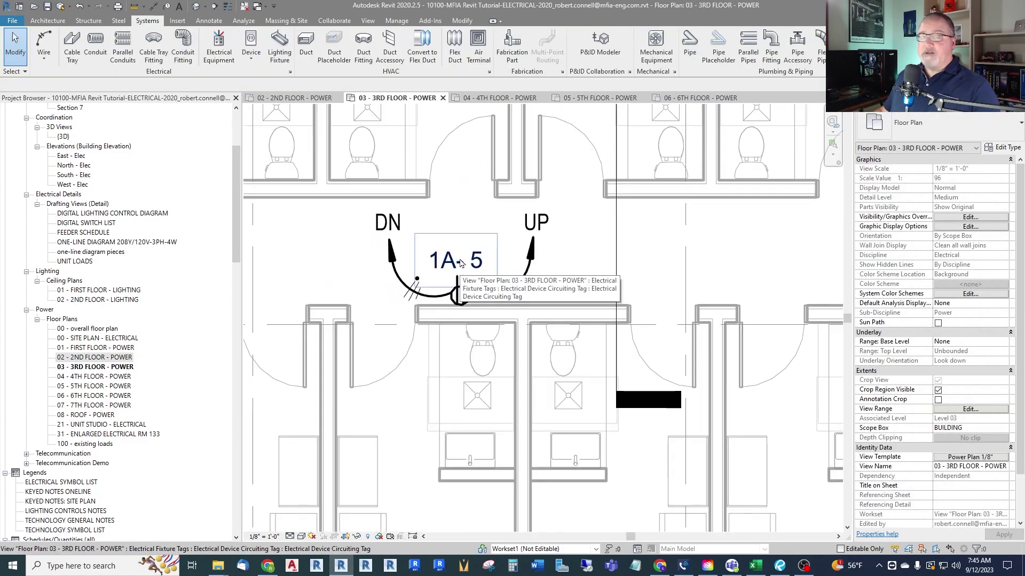
scroll(461, 263, down, 4)
scroll(388, 288, down, 3)
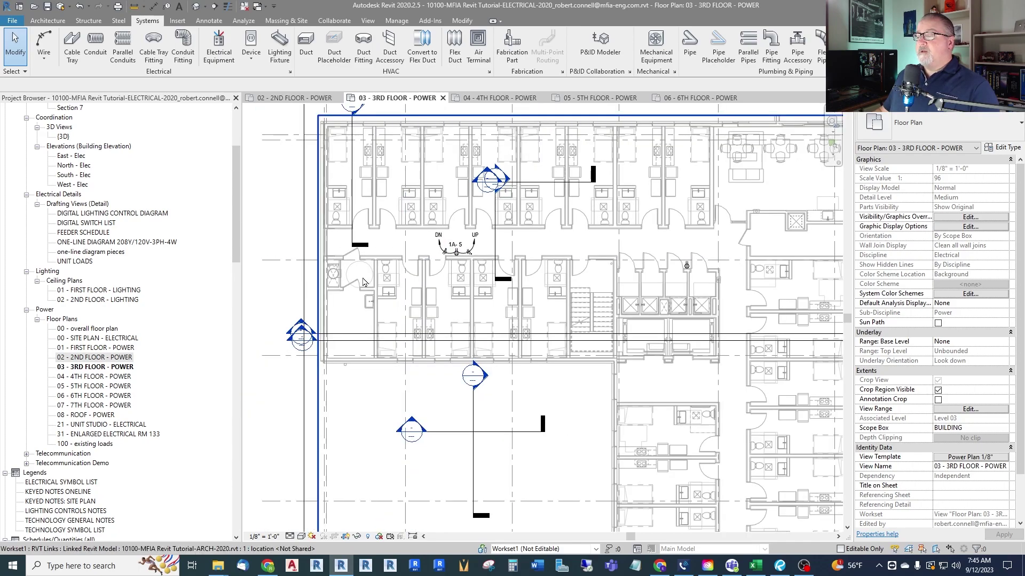
scroll(643, 243, up, 2)
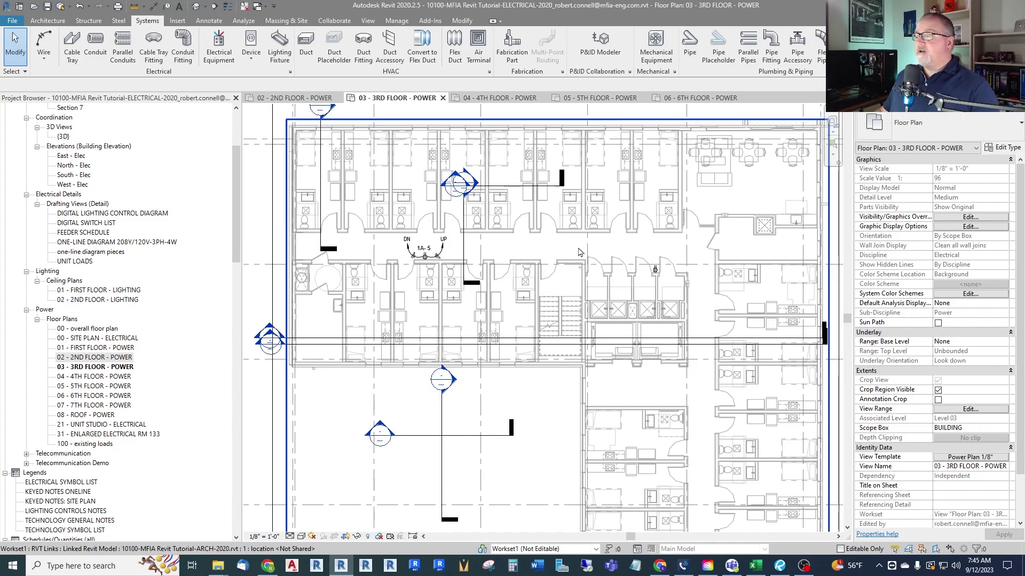
scroll(560, 288, up, 4)
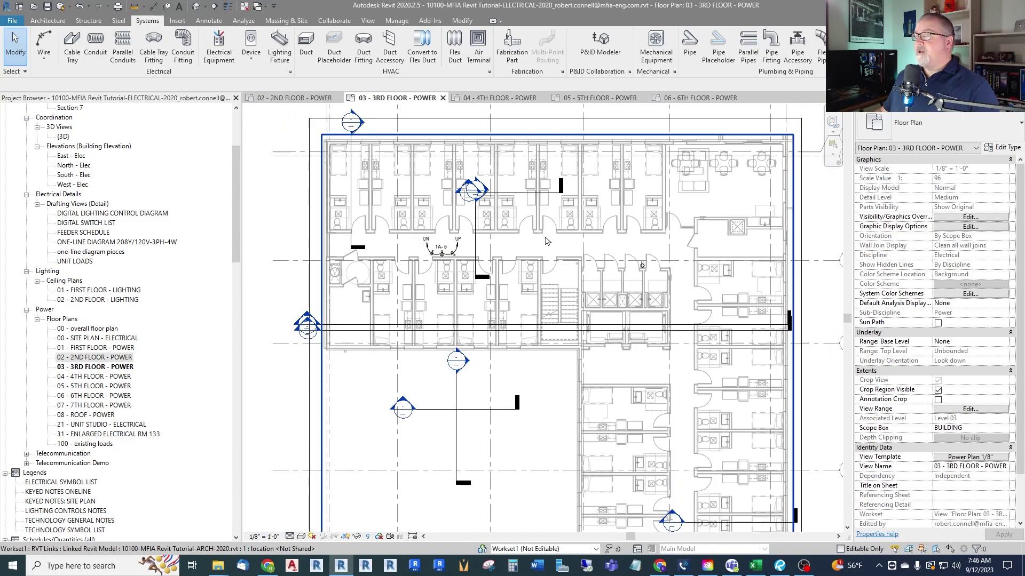